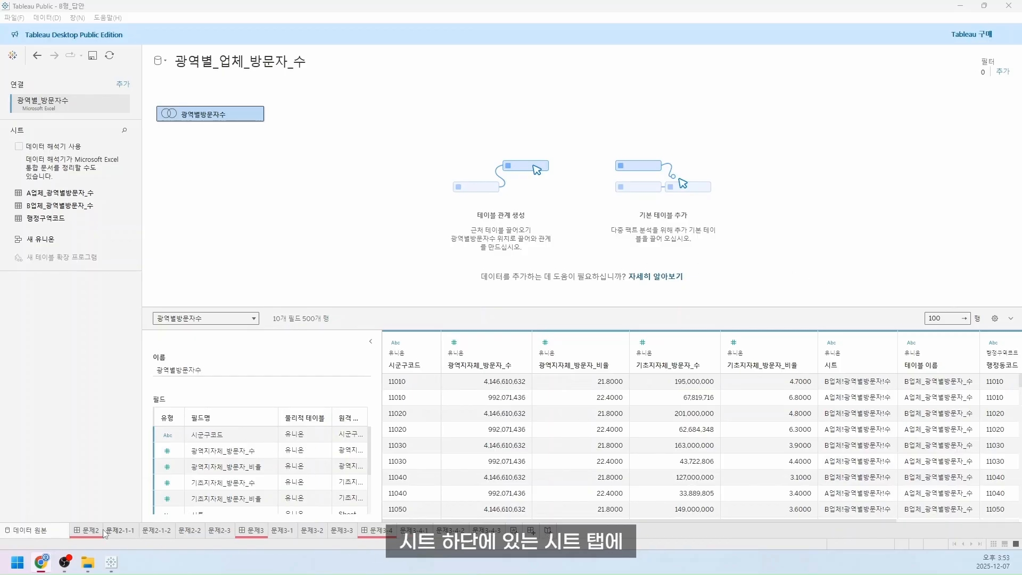
On the 문제2-1-1 sheet, start a calculated field from 방송일 in the 방송판매 data source and name it 총방송횟수.
{"action": "left_click", "coordinate": [121, 532]}
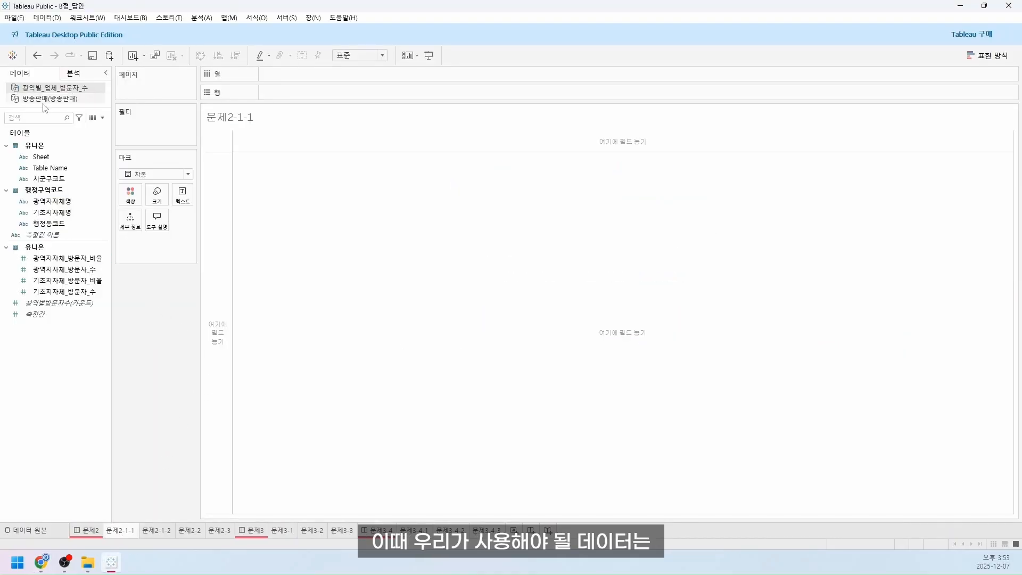
{"action": "left_click", "coordinate": [59, 101]}
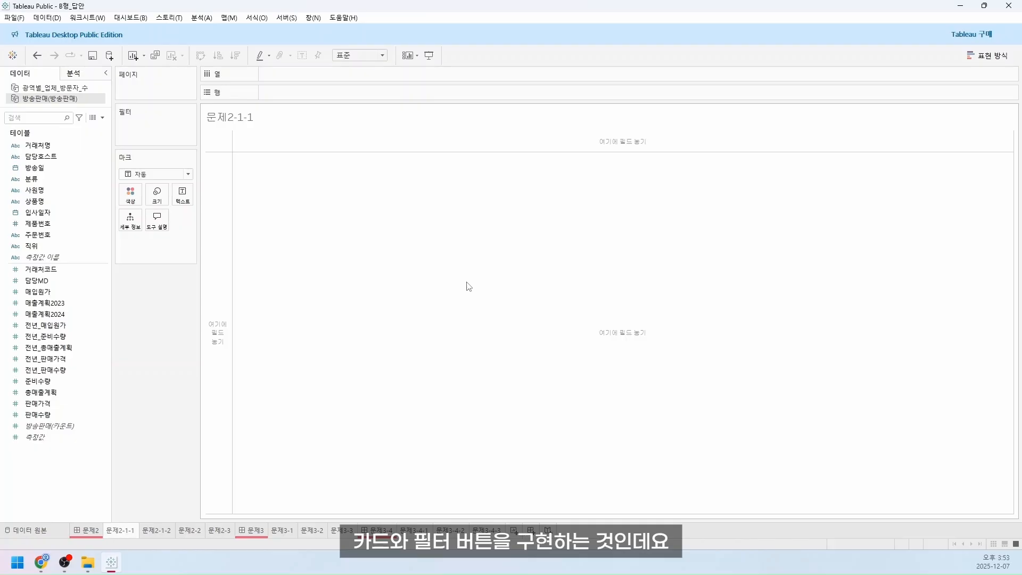
{"action": "right_click", "coordinate": [81, 170]}
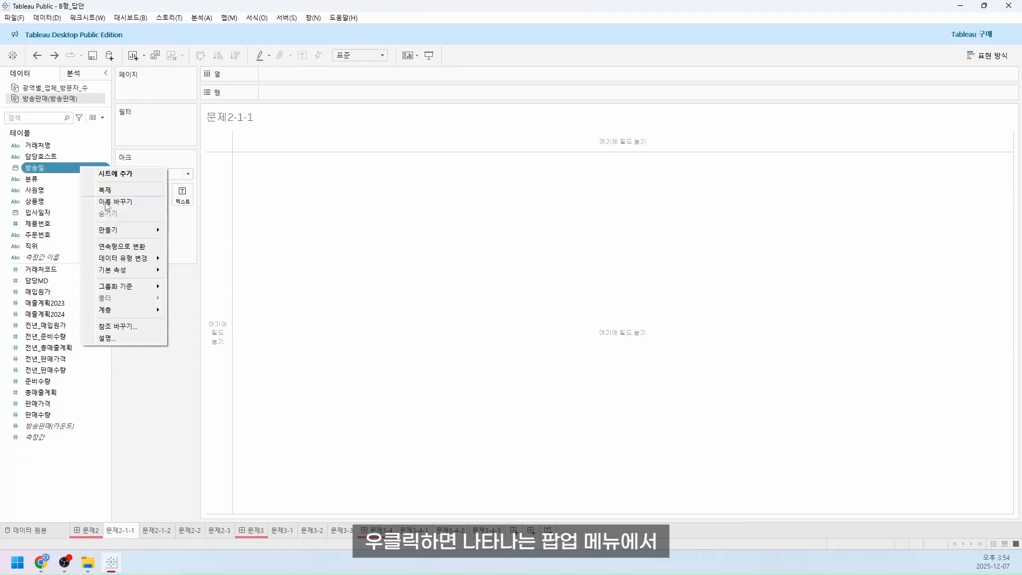
{"action": "mouse_move", "coordinate": [153, 231]}
{"action": "left_click", "coordinate": [200, 230]}
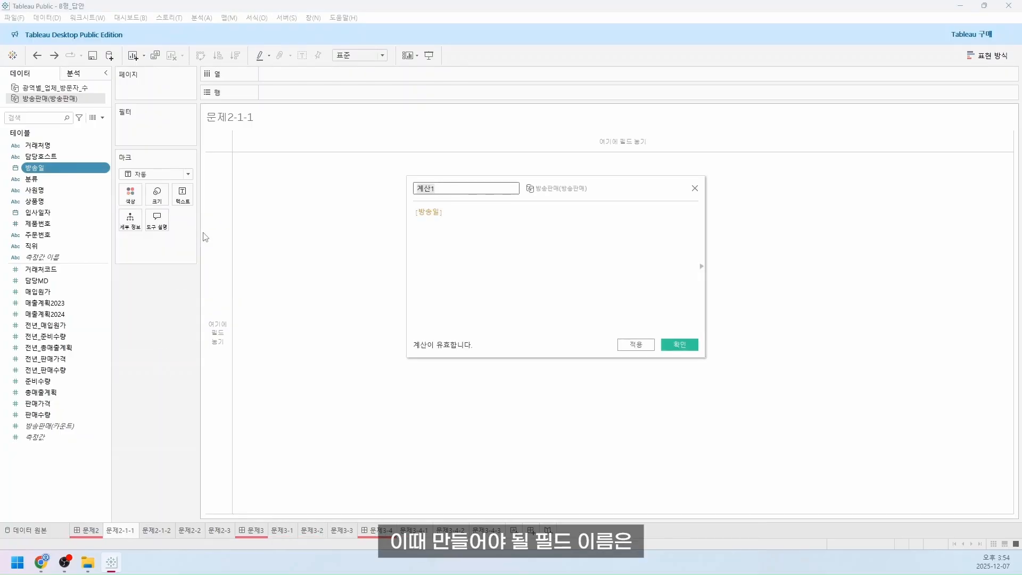
{"action": "type", "text": "총방송"}
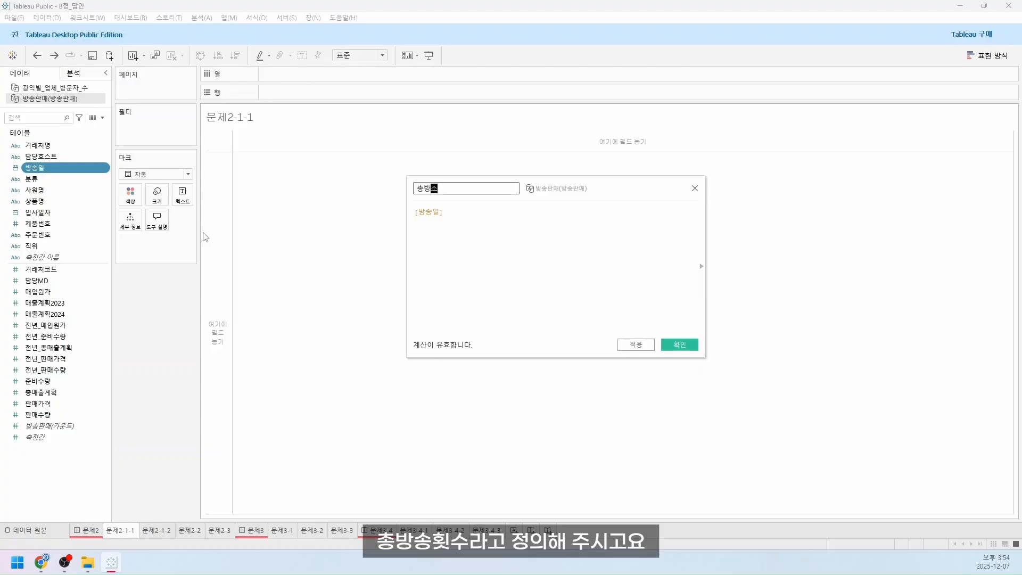
{"action": "type", "text": "횟수"}
Define the 총방송횟수 calculation as COUNT([방송일]) and save the field.
{"action": "key", "text": "Tab"}
{"action": "key", "text": "Home"}
{"action": "type", "text": "채ㅓ"}
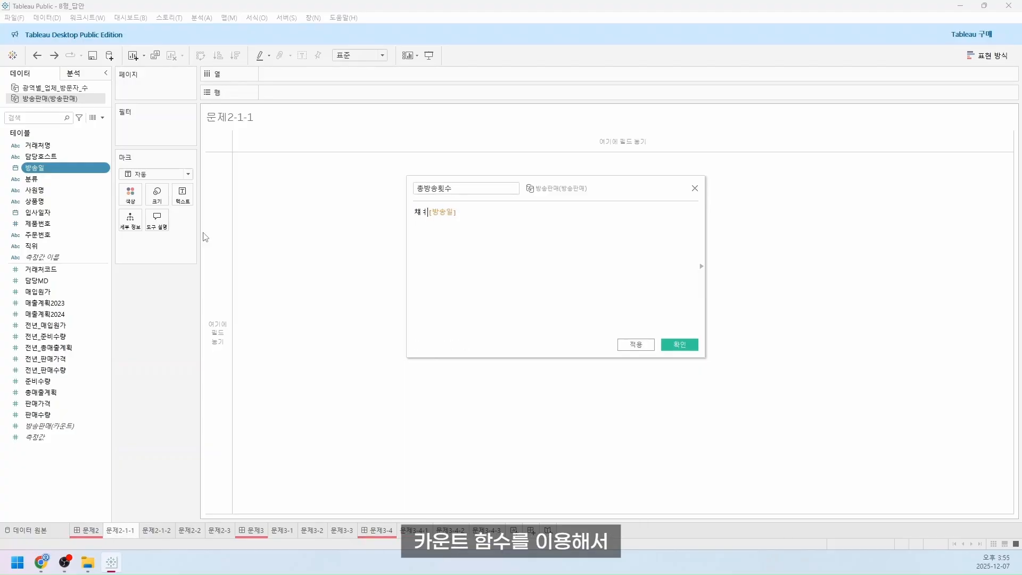
{"action": "type", "text": "ㅜ"}
{"action": "key", "text": "BackSpace"}
{"action": "key", "text": "BackSpace"}
{"action": "key", "text": "BackSpace"}
{"action": "type", "text": "CUON"}
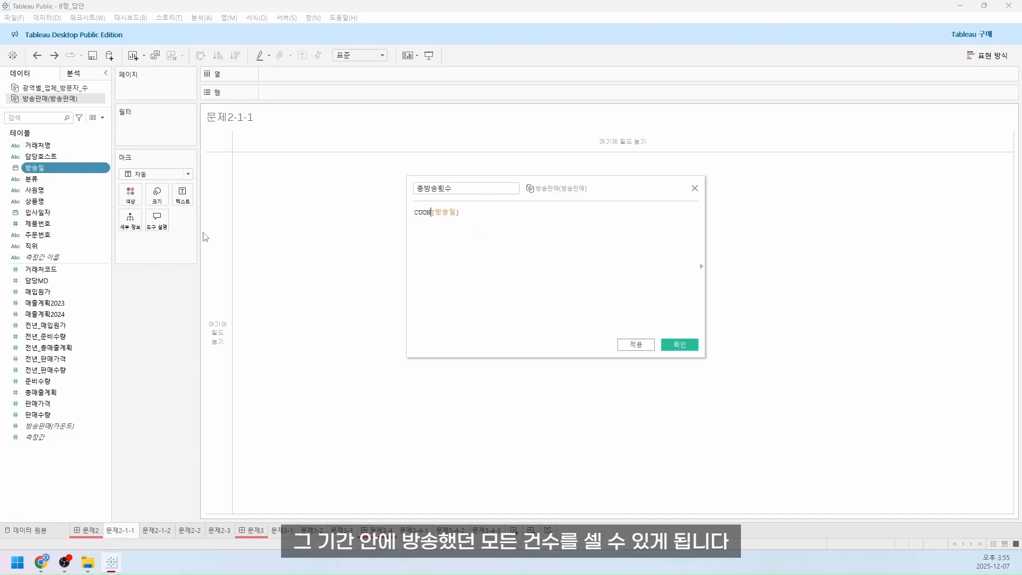
{"action": "key", "text": "BackSpace"}
{"action": "key", "text": "BackSpace"}
{"action": "key", "text": "BackSpace"}
{"action": "type", "text": "OUNT([방송일])"}
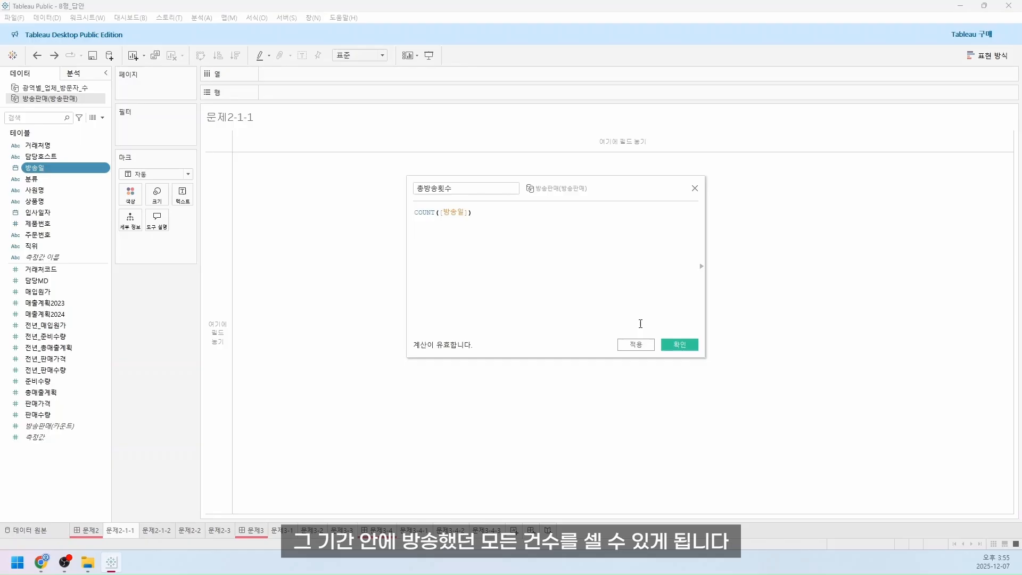
{"action": "left_click", "coordinate": [684, 345]}
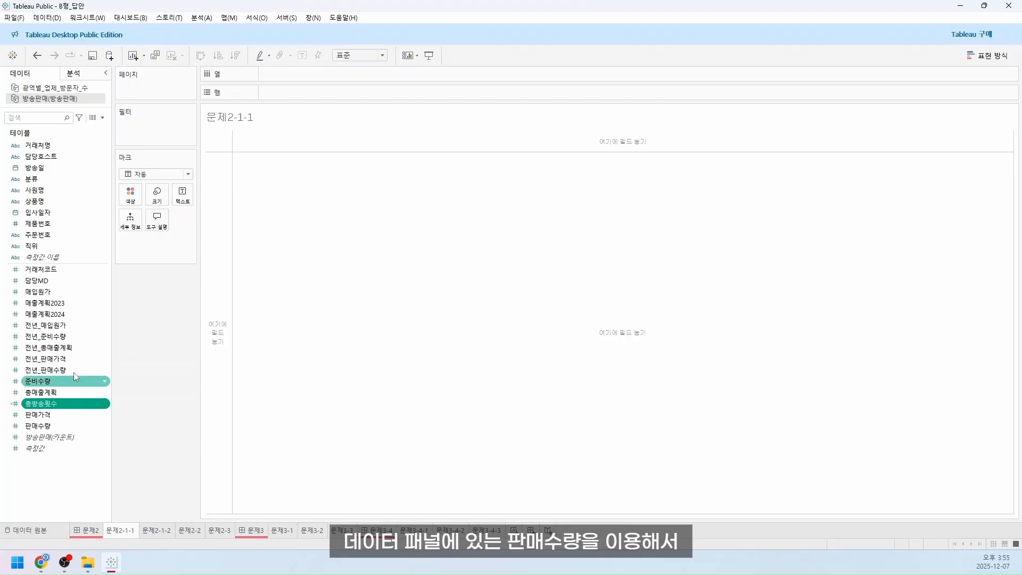
Create a calculated field from 판매수량 named 총판매수량 with the formula SUM([판매수량]).
{"action": "left_click", "coordinate": [58, 426]}
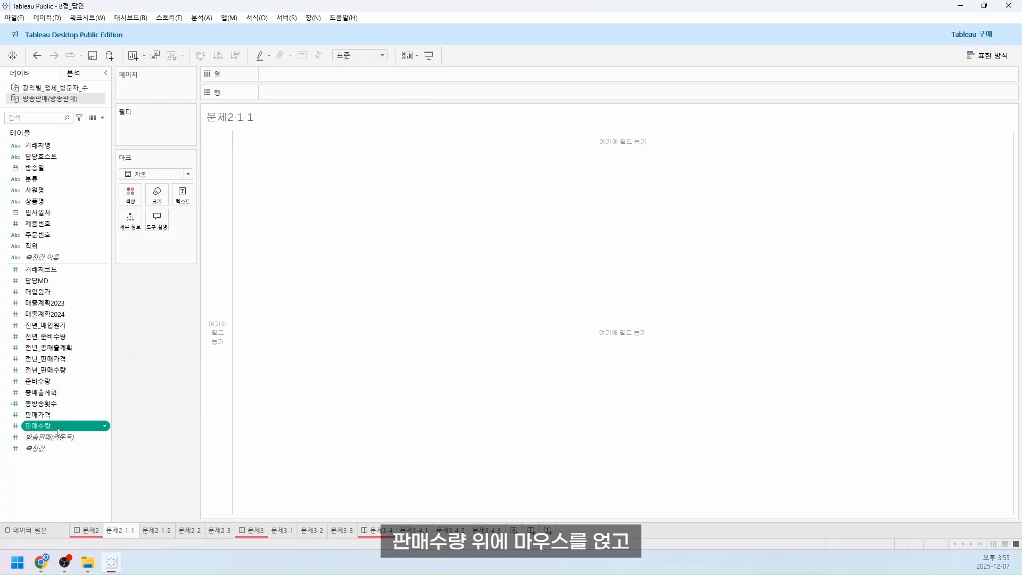
{"action": "right_click", "coordinate": [58, 432]}
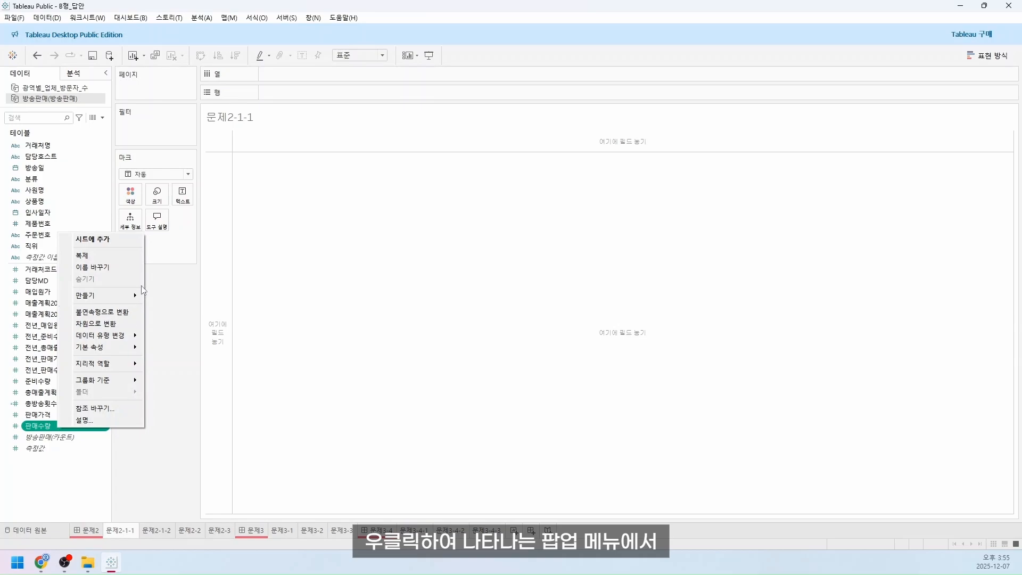
{"action": "mouse_move", "coordinate": [143, 297]}
{"action": "left_click", "coordinate": [176, 296]}
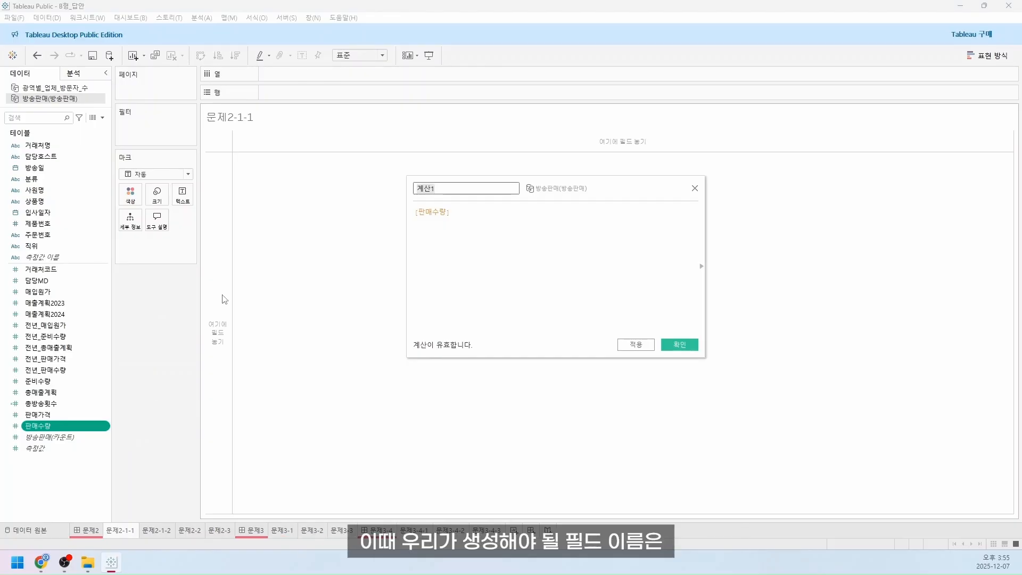
{"action": "type", "text": "총판매수"}
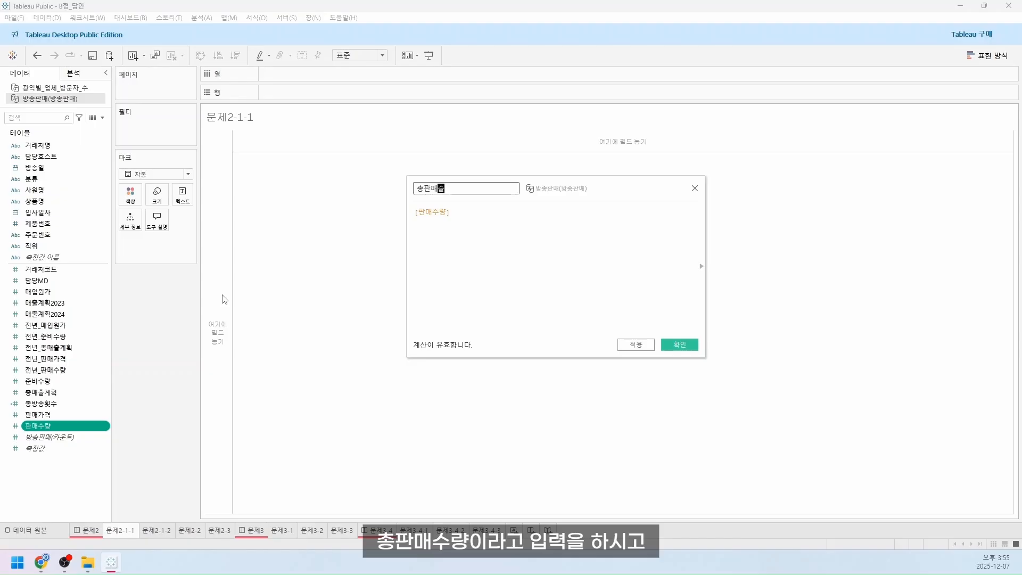
{"action": "type", "text": "량"}
{"action": "key", "text": "Tab"}
{"action": "key", "text": "Left"}
{"action": "type", "text": "SUM("}
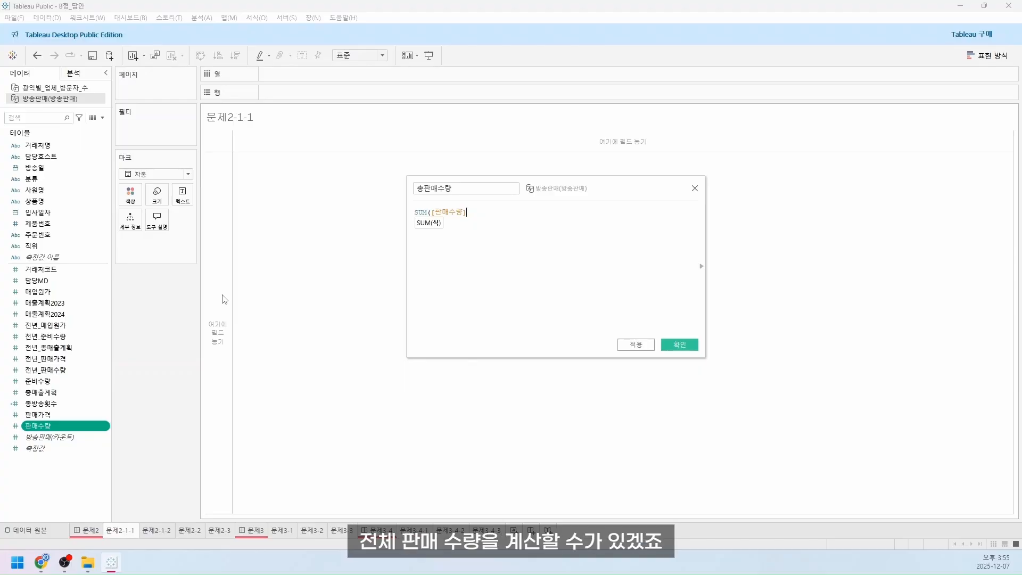
{"action": "key", "text": "End"}
{"action": "type", "text": ")"}
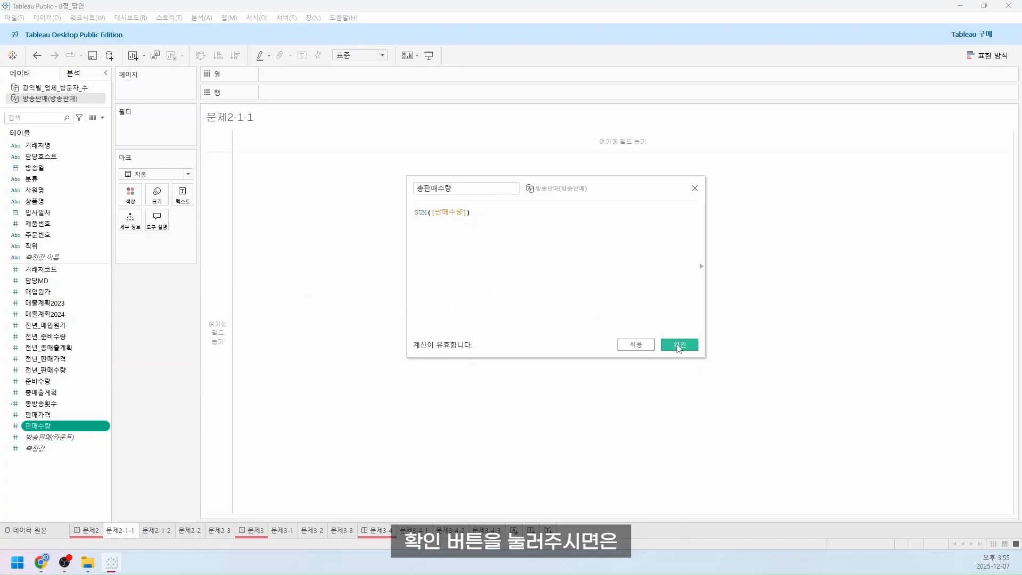
{"action": "left_click", "coordinate": [679, 345]}
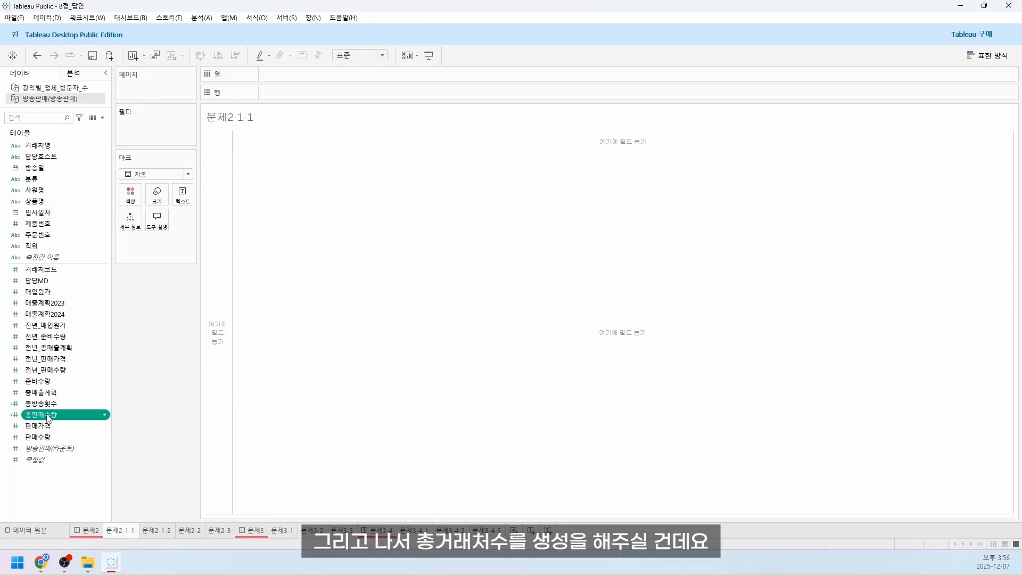
Create a calculated field from 거래처코드 named 총거래처수 with the formula COUNTD([거래처코드]).
{"action": "right_click", "coordinate": [81, 276]}
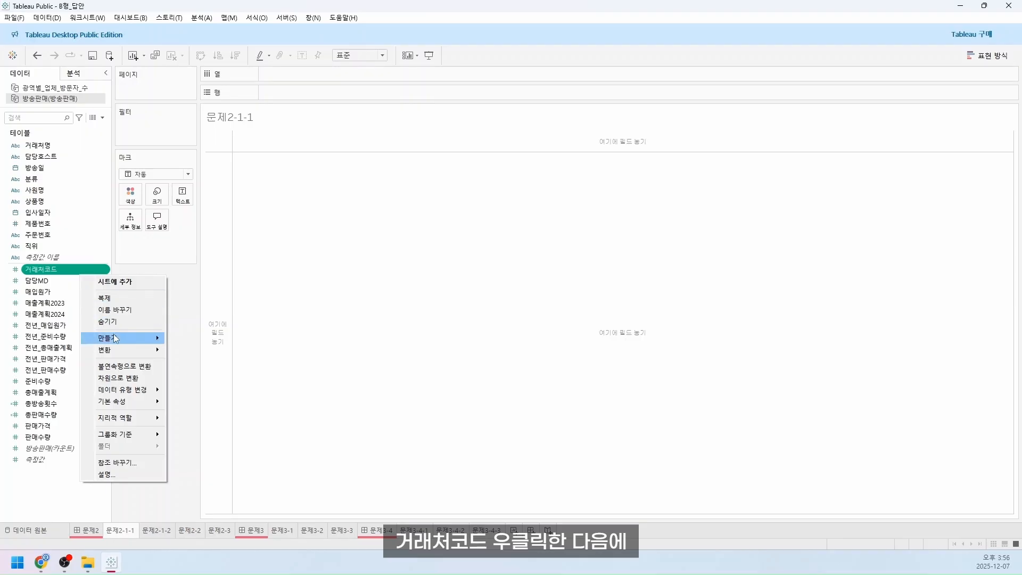
{"action": "mouse_move", "coordinate": [116, 338]}
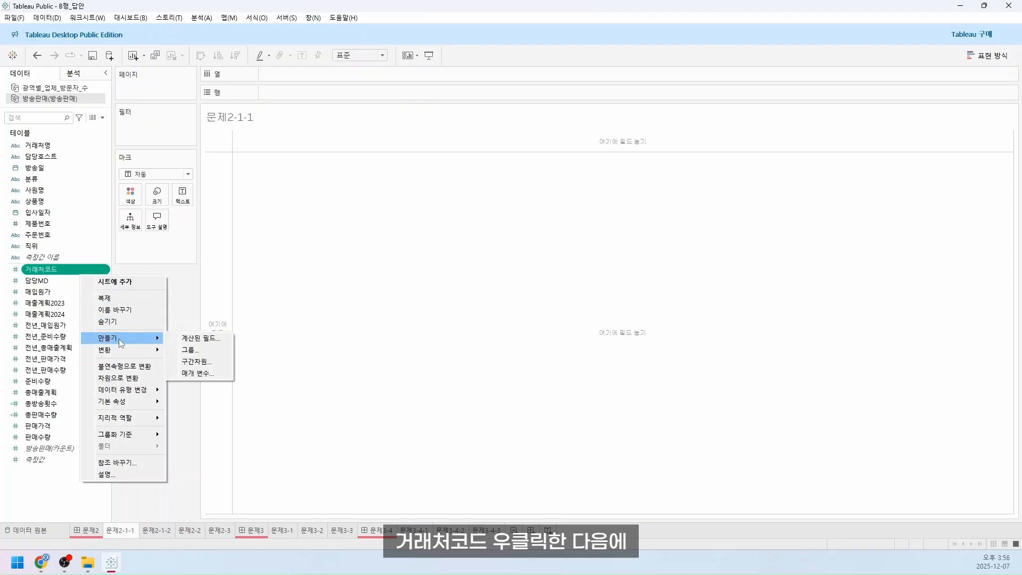
{"action": "left_click", "coordinate": [198, 339]}
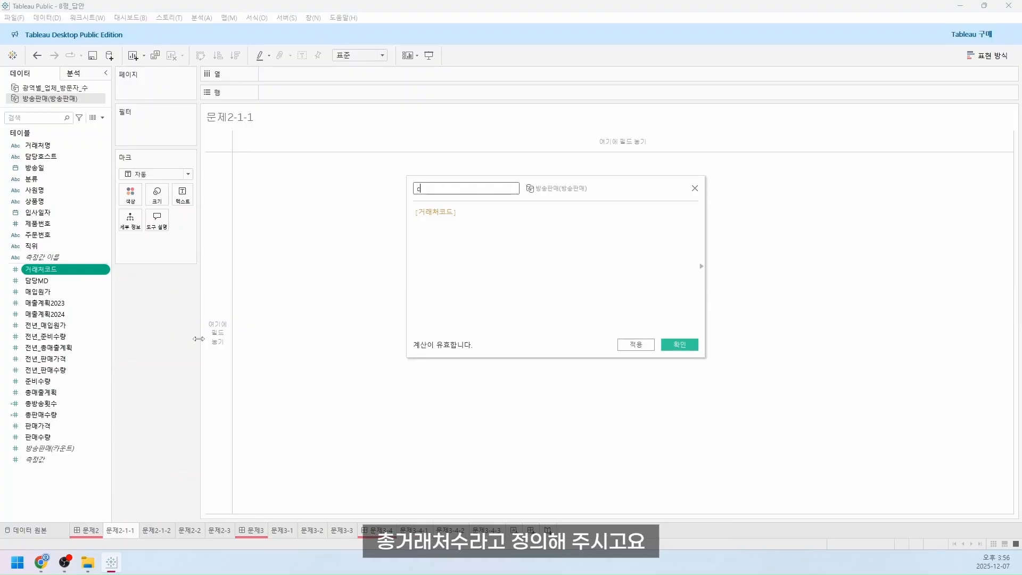
{"action": "type", "text": "총거래처수"}
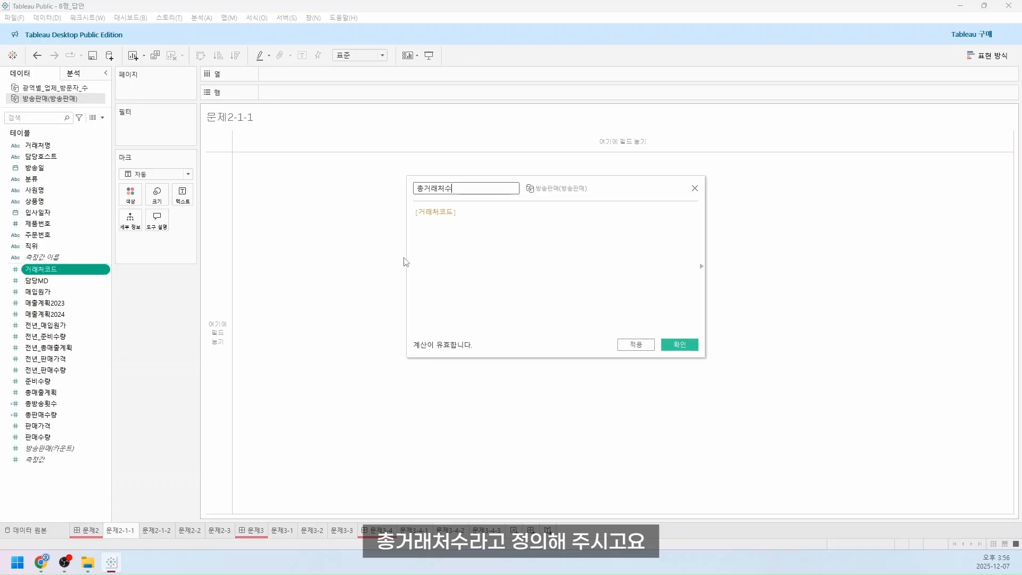
{"action": "left_click", "coordinate": [431, 250]}
{"action": "type", "text": "COUNT"}
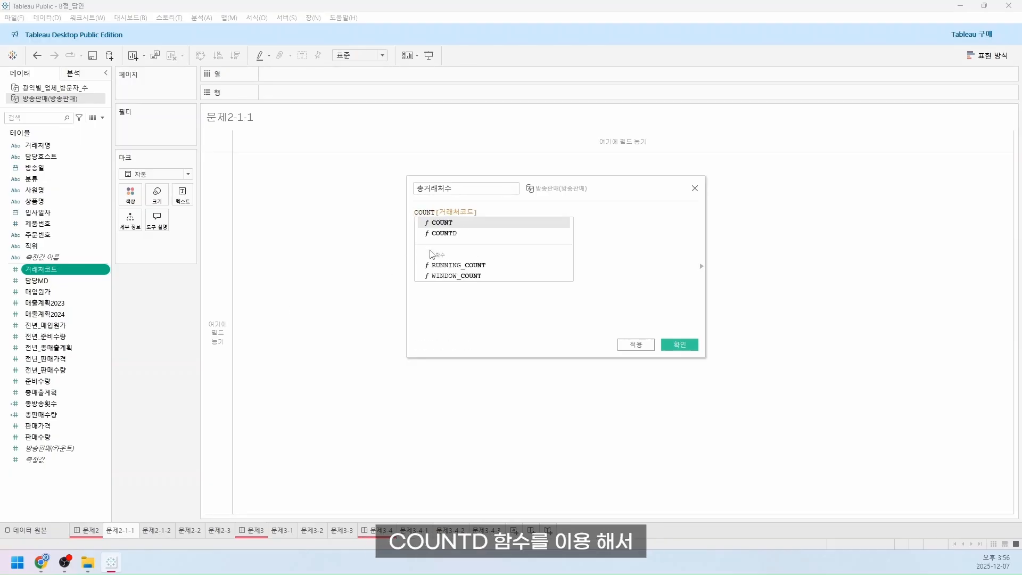
{"action": "type", "text": "D([거래처코드]"}
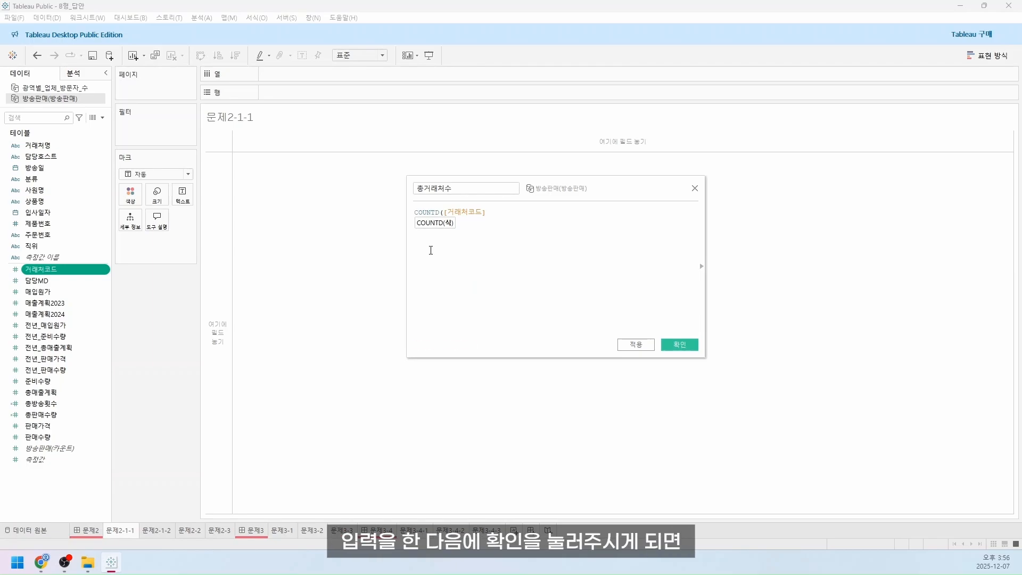
{"action": "type", "text": ")"}
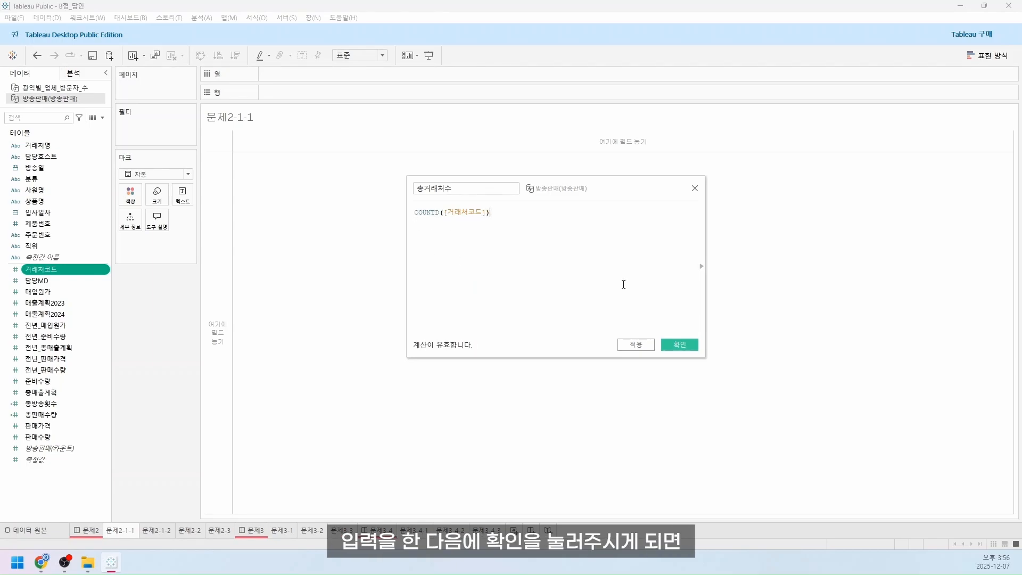
{"action": "left_click", "coordinate": [680, 345]}
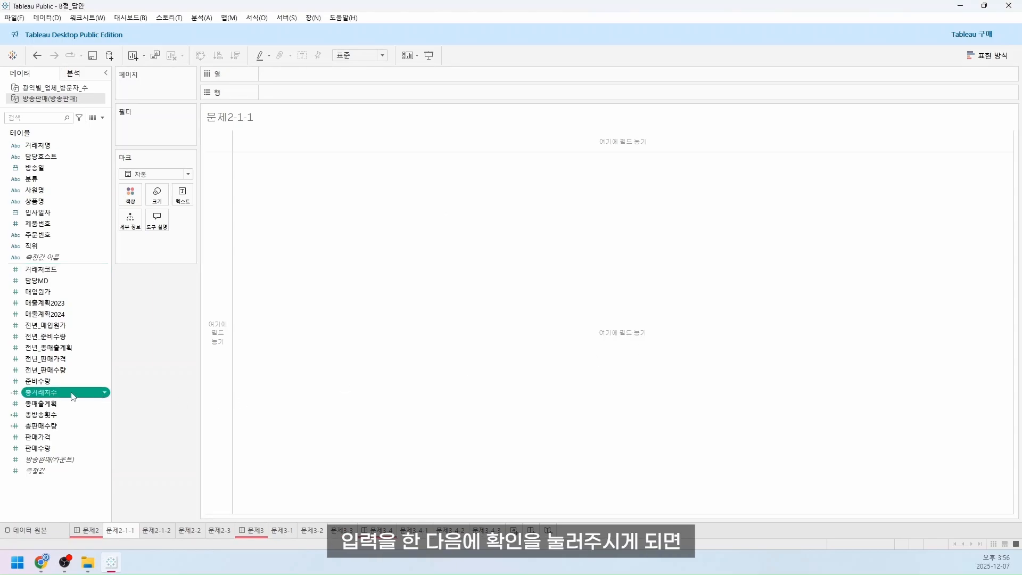
{"action": "left_click", "coordinate": [345, 270]}
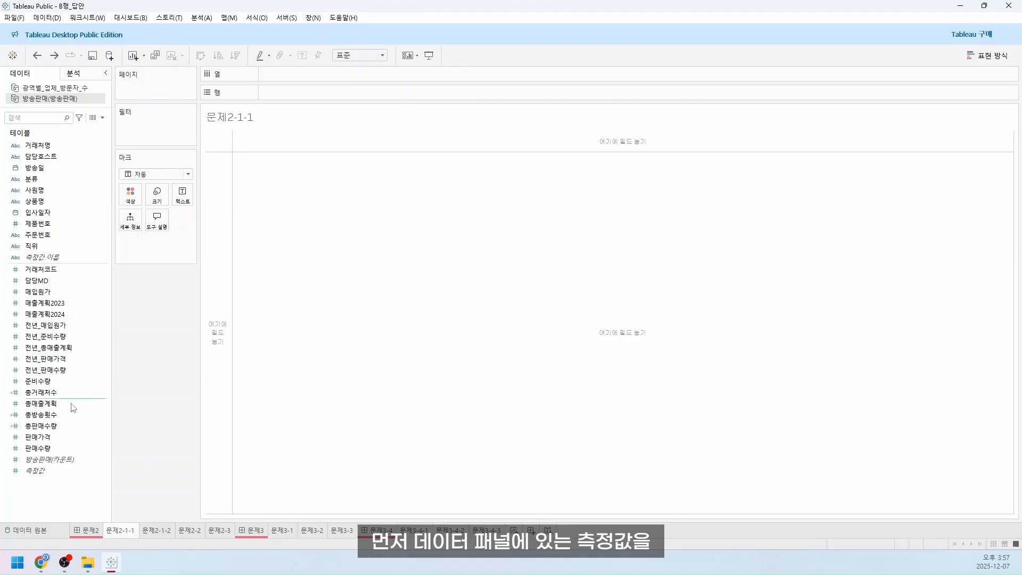
Show 측정값 as the text marks and place 측정값 이름 on the columns.
{"action": "left_click", "coordinate": [52, 475]}
{"action": "left_click_drag", "start_coordinate": [52, 476], "coordinate": [180, 198]}
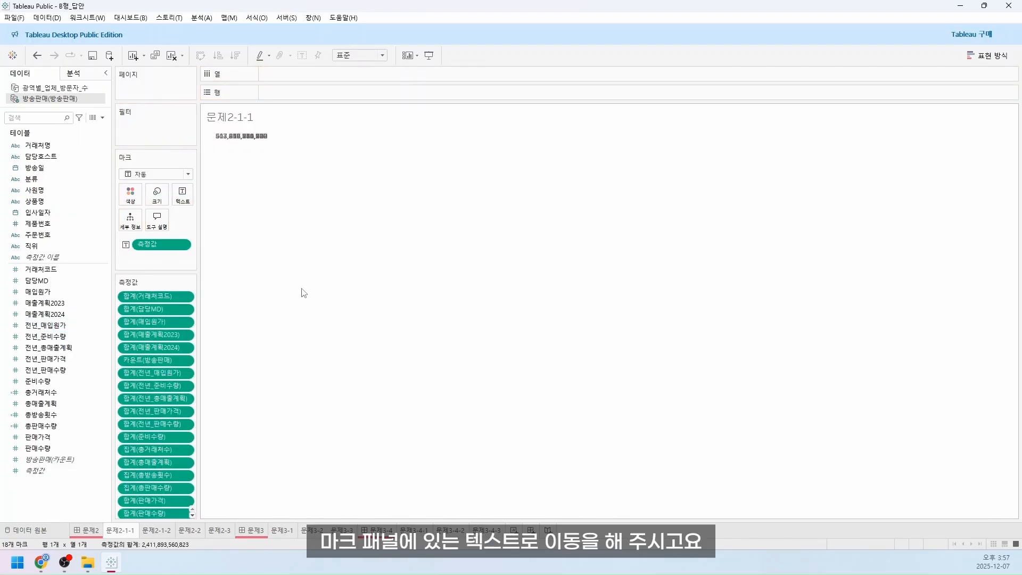
{"action": "left_click_drag", "start_coordinate": [43, 257], "coordinate": [303, 78]}
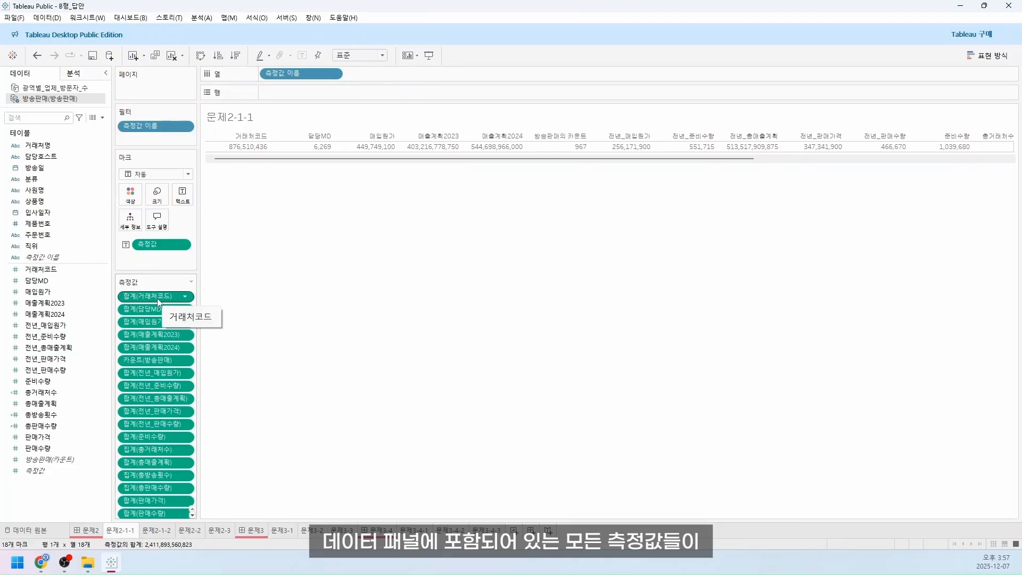
Filter 측정값 이름 to only 총방송횟수, 총판매수량 and 총거래처수, and move 총거래처수 to the end of the measure order.
{"action": "mouse_move", "coordinate": [468, 151]}
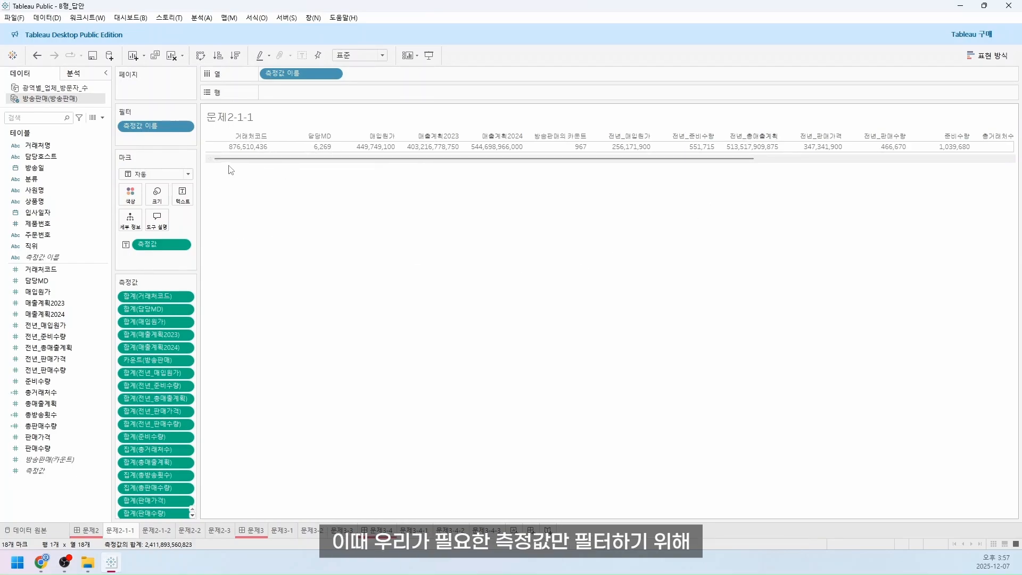
{"action": "double_click", "coordinate": [160, 128]}
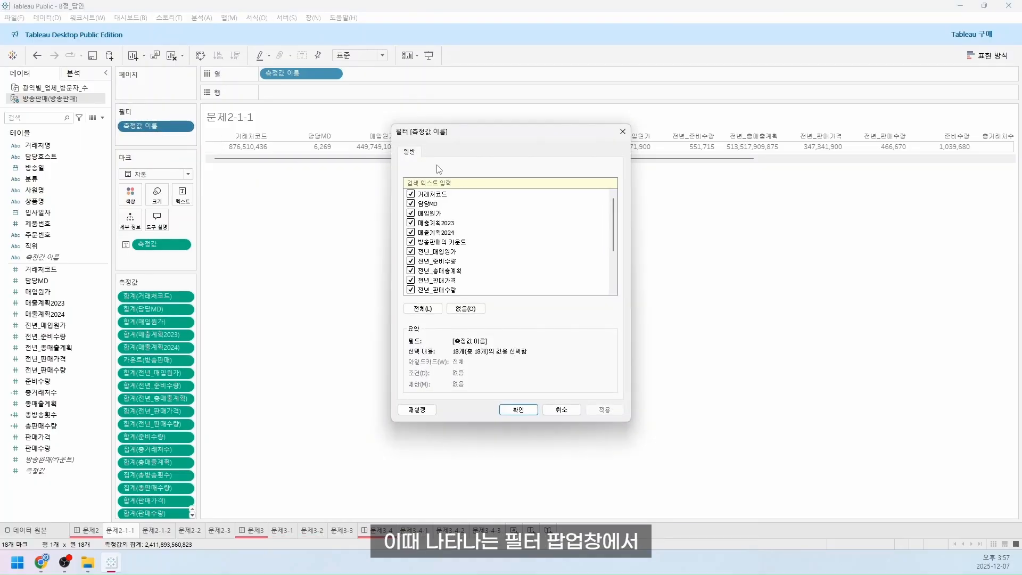
{"action": "left_click", "coordinate": [464, 309]}
{"action": "scroll", "coordinate": [415, 272], "scroll_direction": "down", "scroll_amount": 3}
{"action": "left_click", "coordinate": [411, 261]}
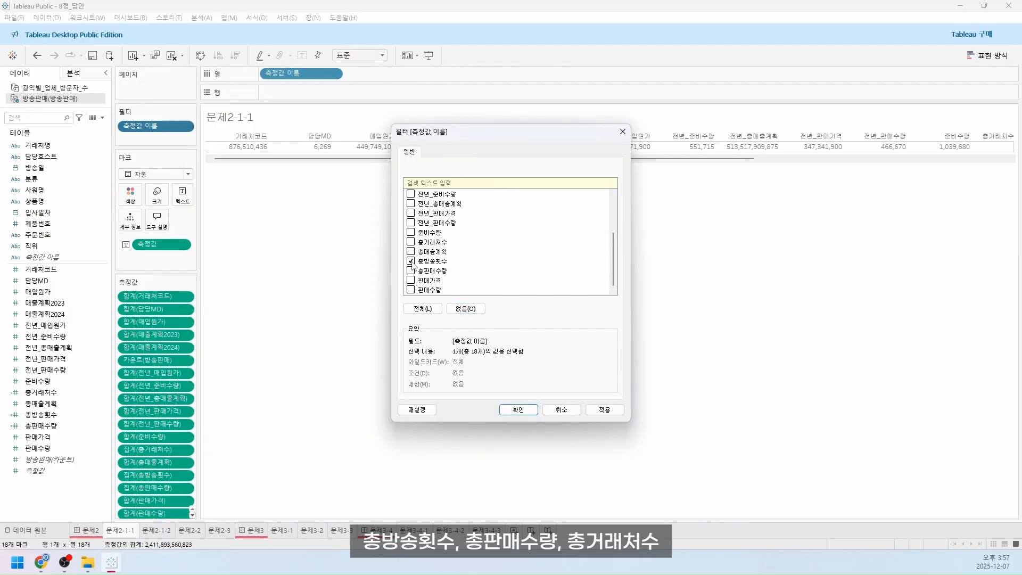
{"action": "left_click", "coordinate": [410, 270]}
{"action": "left_click", "coordinate": [410, 242]}
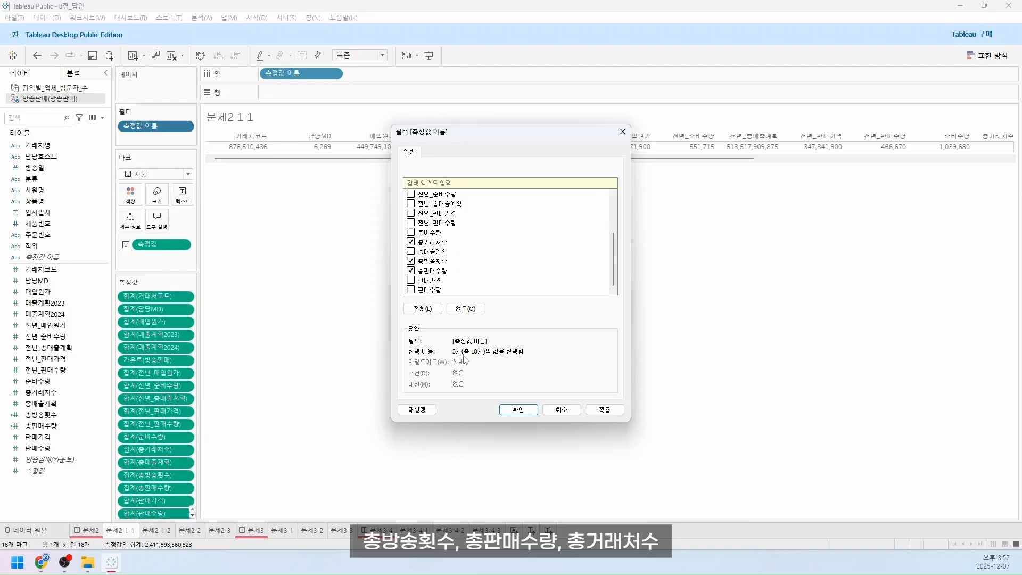
{"action": "left_click", "coordinate": [514, 409]}
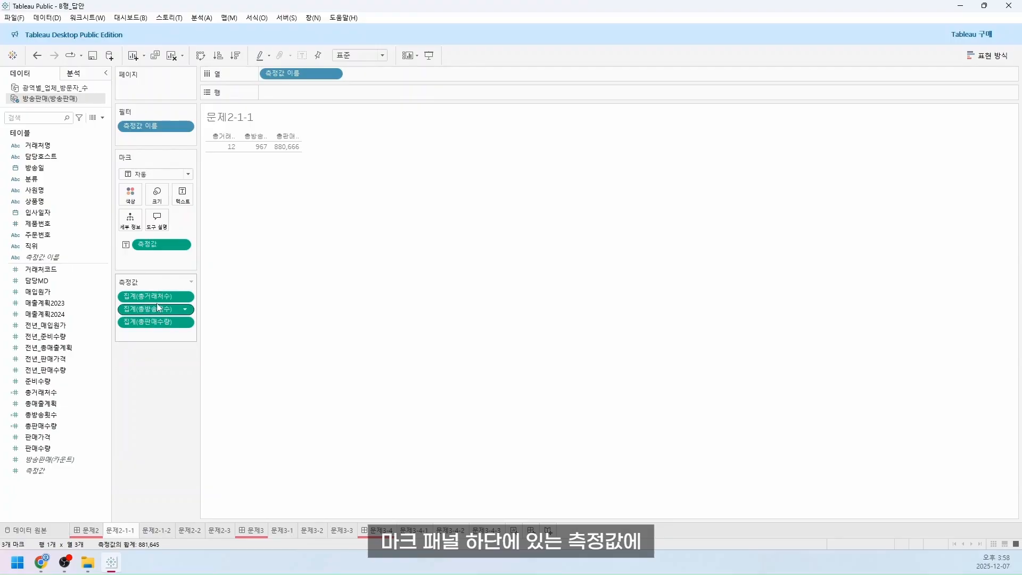
{"action": "left_click_drag", "start_coordinate": [151, 299], "coordinate": [154, 332]}
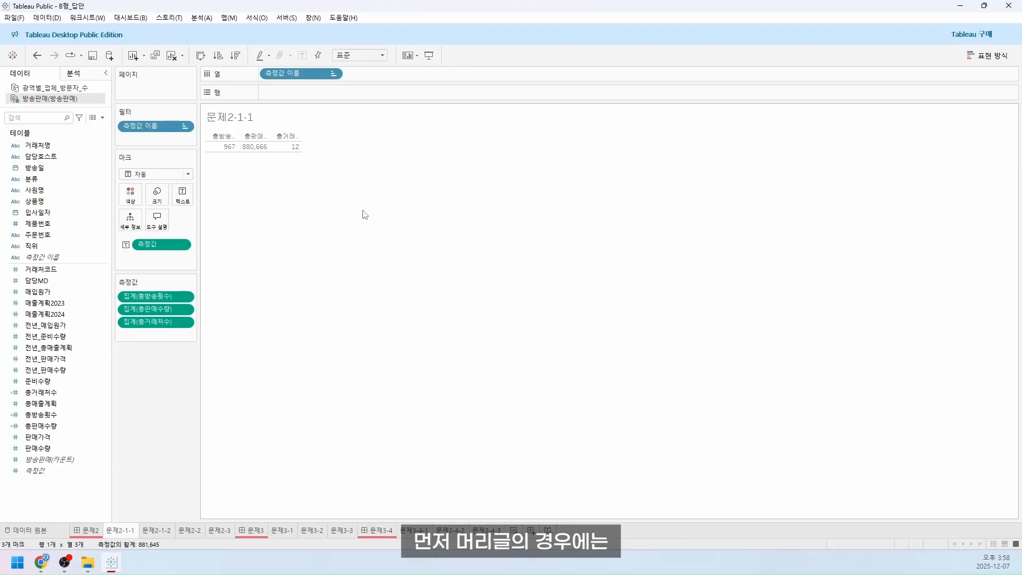
Set the font size of the 측정값 이름 column headers to 12.
{"action": "left_click", "coordinate": [223, 137]}
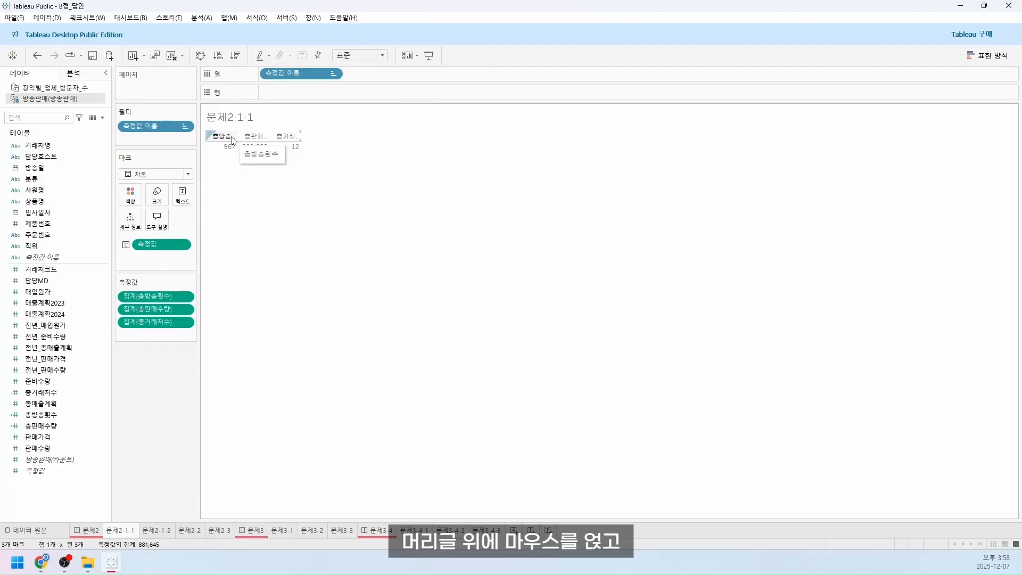
{"action": "right_click", "coordinate": [232, 141]}
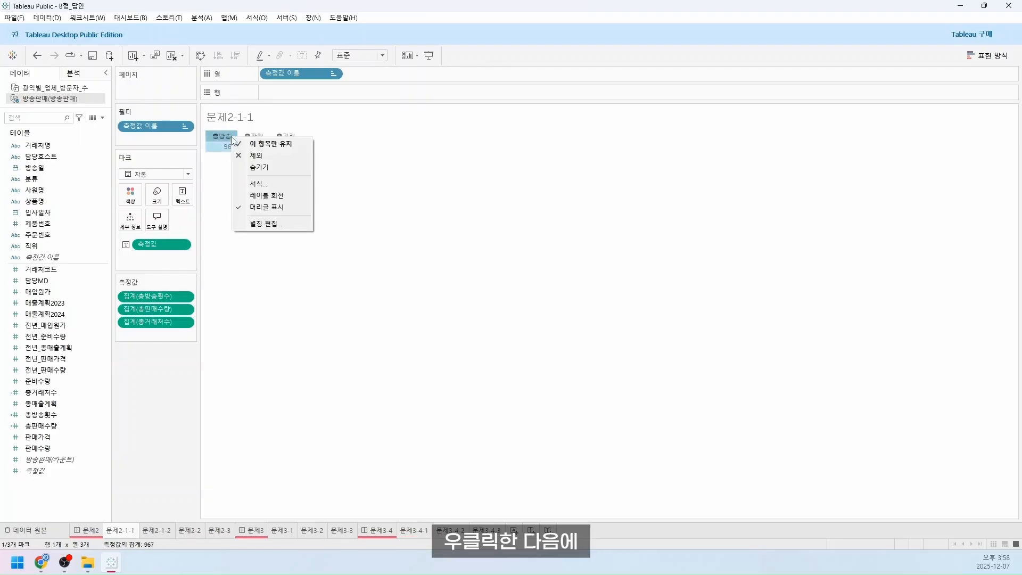
{"action": "left_click", "coordinate": [279, 185]}
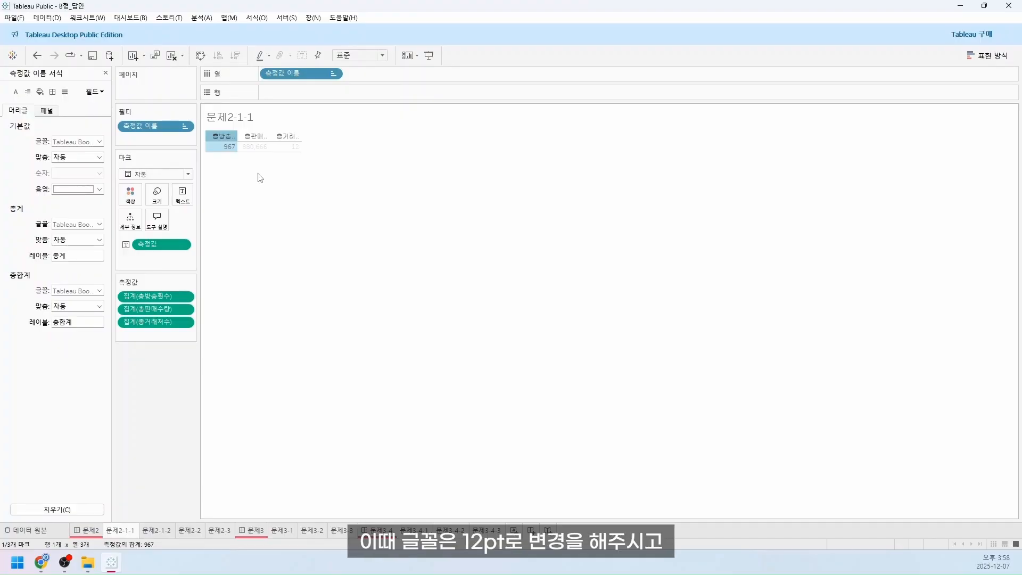
{"action": "left_click", "coordinate": [99, 142]}
{"action": "left_click", "coordinate": [78, 172]}
{"action": "left_click", "coordinate": [72, 209]}
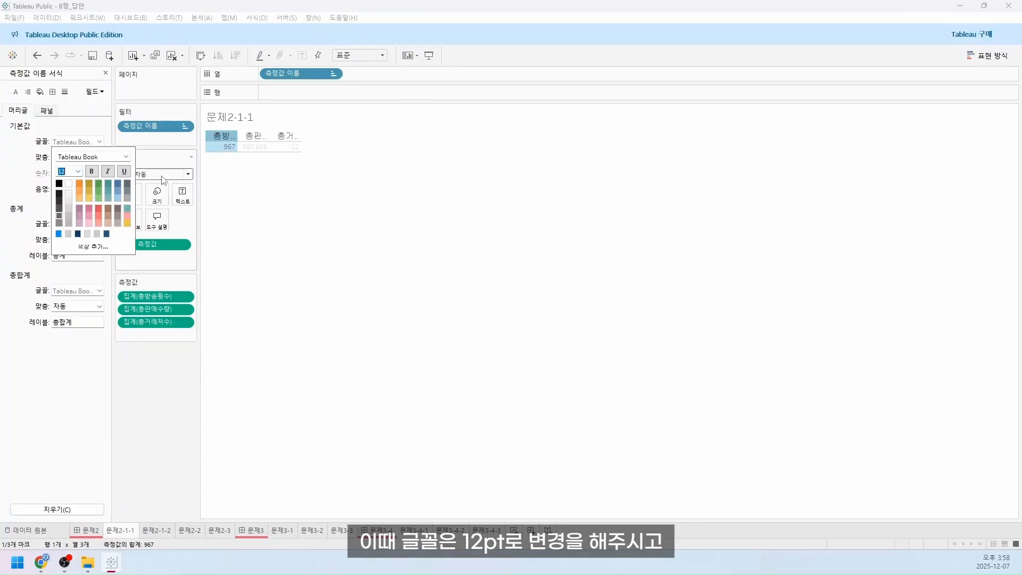
{"action": "left_click", "coordinate": [47, 142]}
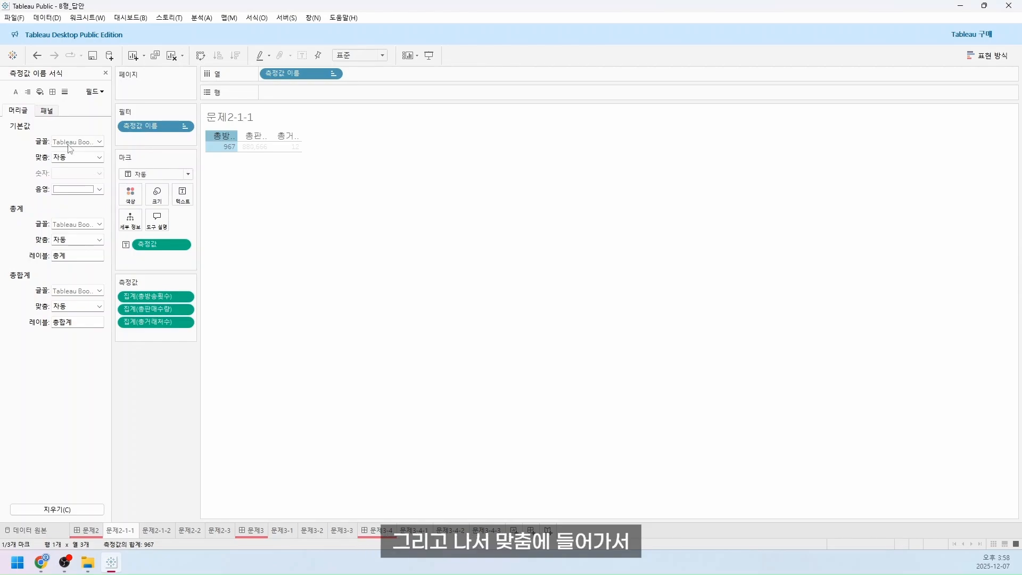
Centre the 측정값 이름 headers horizontally and close the header formatting.
{"action": "left_click", "coordinate": [80, 158]}
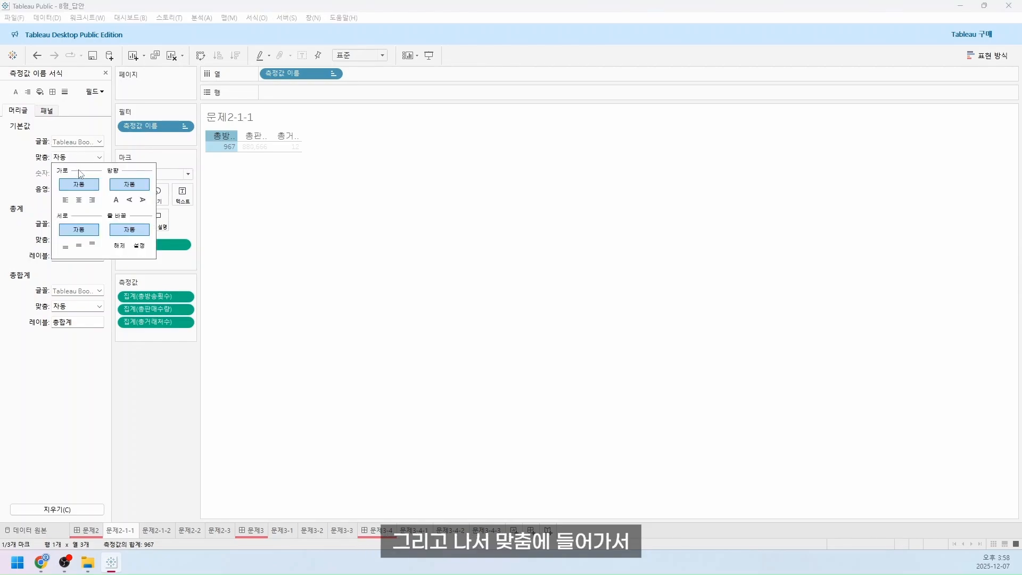
{"action": "left_click", "coordinate": [80, 199]}
{"action": "left_click", "coordinate": [52, 167]}
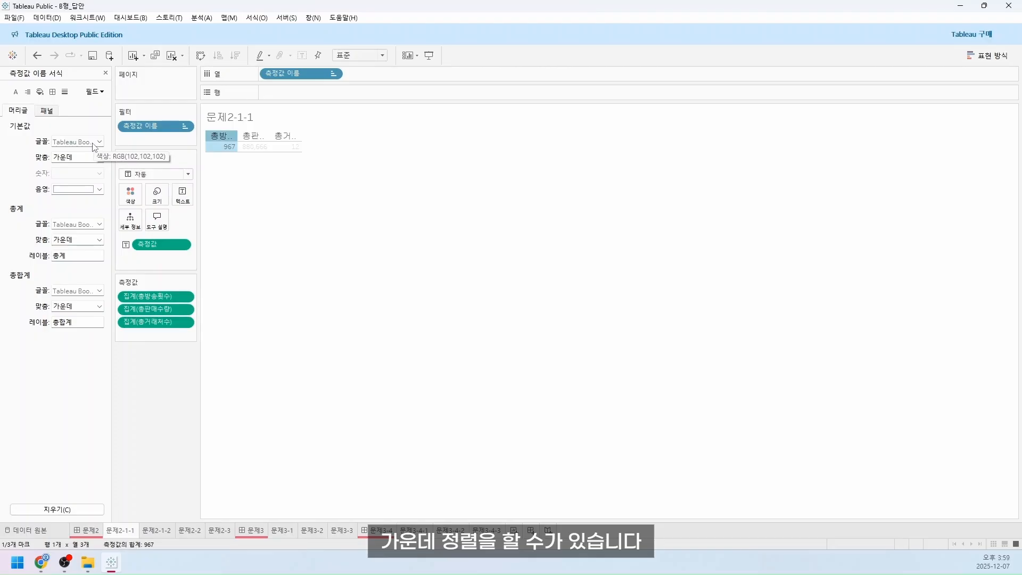
{"action": "left_click", "coordinate": [105, 72]}
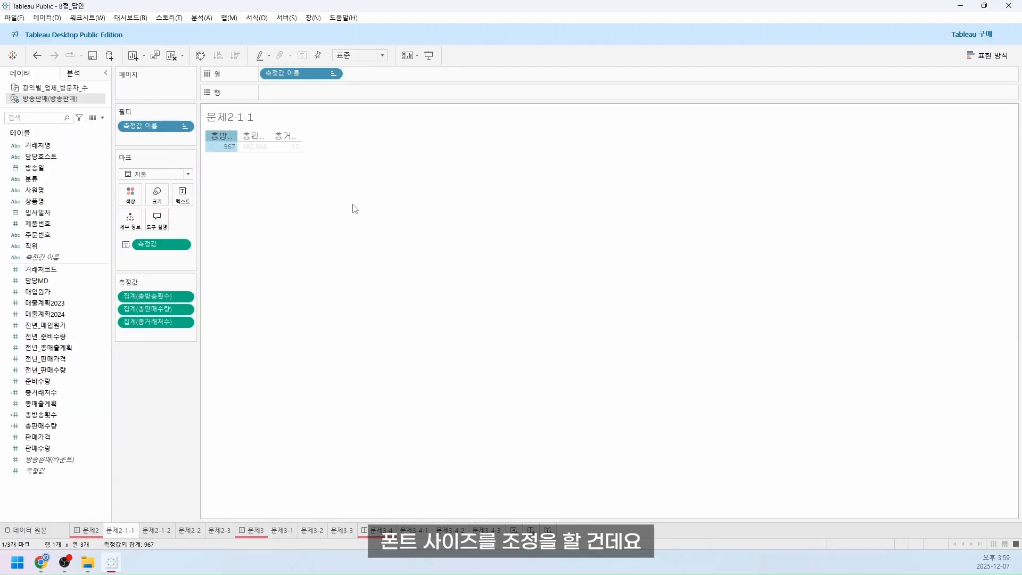
{"action": "left_click", "coordinate": [267, 217]}
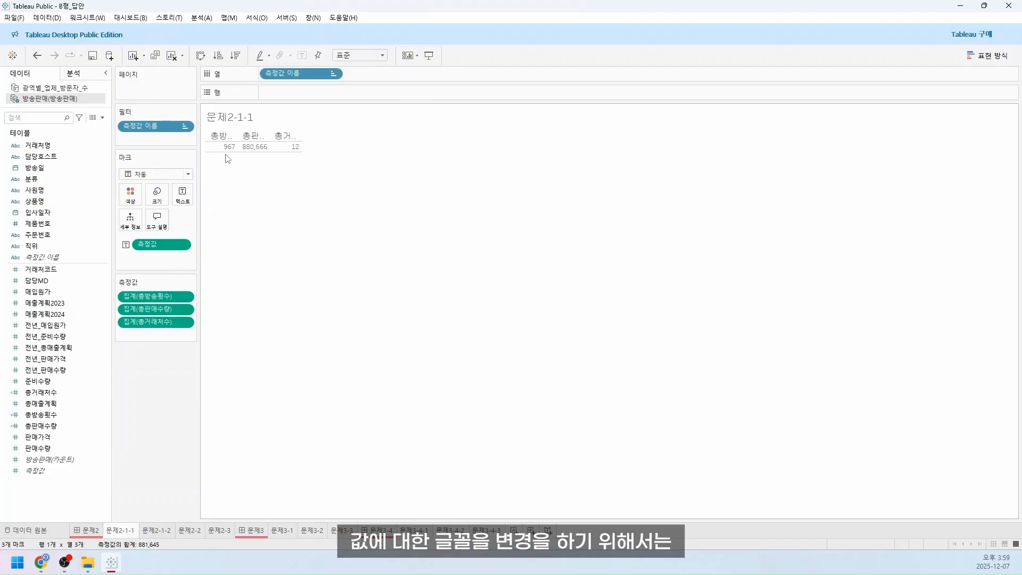
Format the <측정값> label text of the marks as 24 pt bold.
{"action": "left_click", "coordinate": [186, 203]}
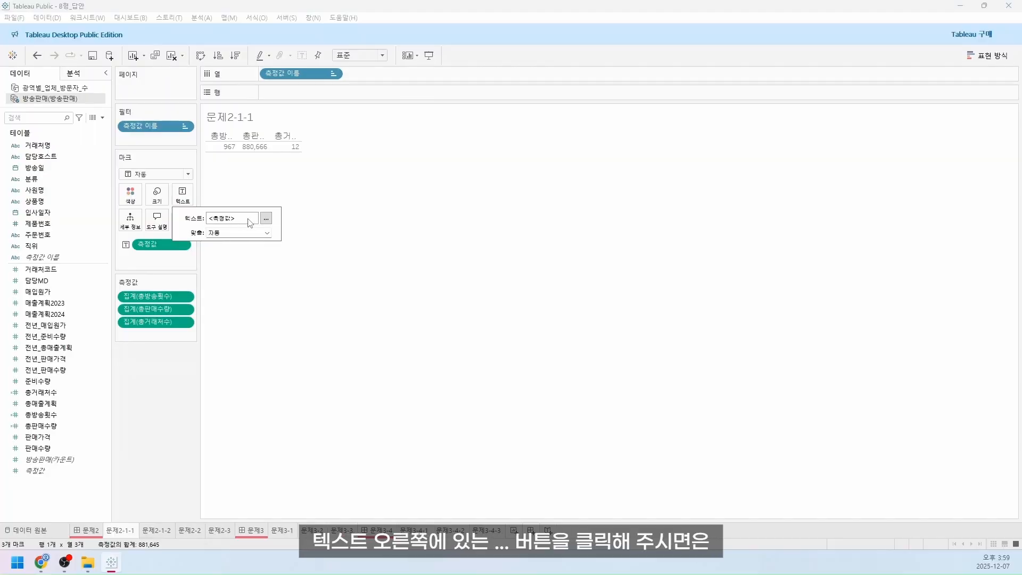
{"action": "left_click", "coordinate": [266, 219]}
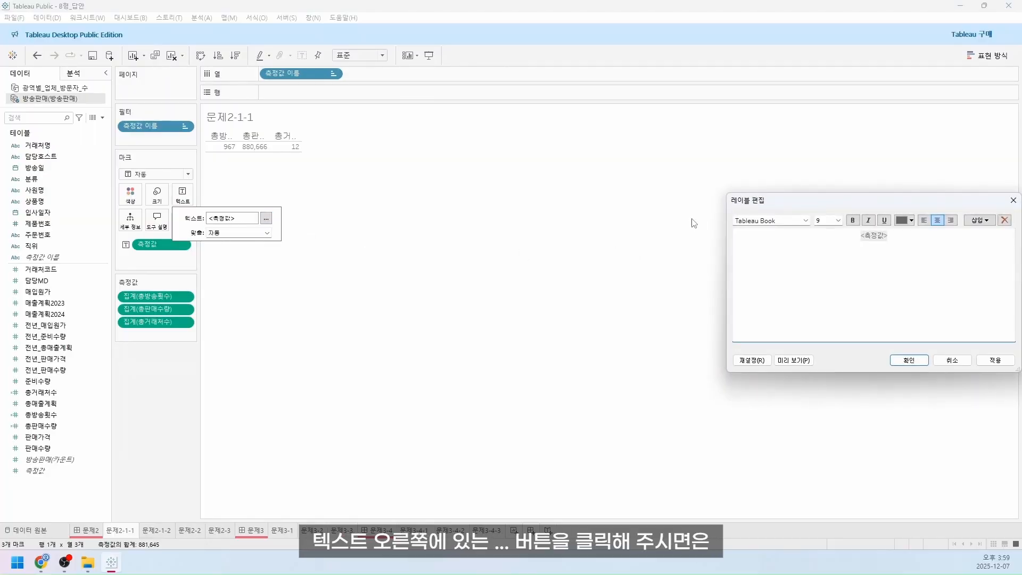
{"action": "left_click_drag", "start_coordinate": [785, 203], "coordinate": [483, 205]}
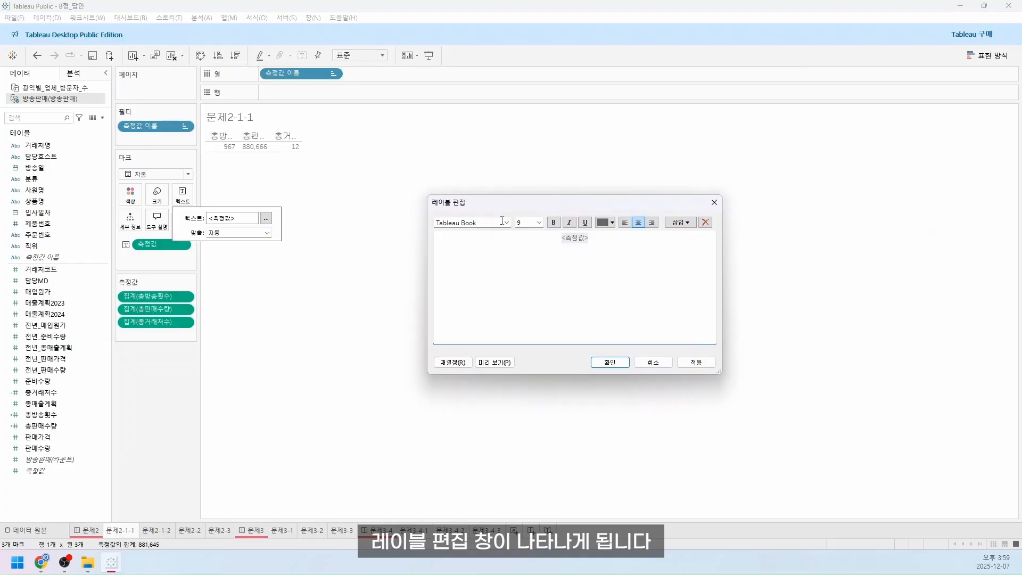
{"action": "left_click_drag", "start_coordinate": [596, 244], "coordinate": [560, 240]}
{"action": "left_click", "coordinate": [540, 222]}
{"action": "left_click", "coordinate": [539, 308]}
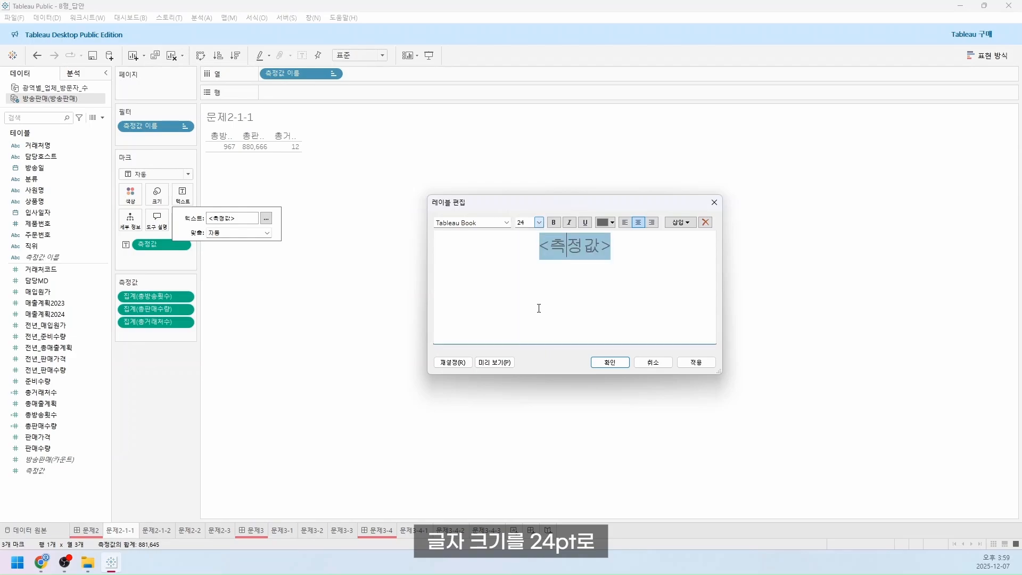
{"action": "left_click", "coordinate": [556, 223]}
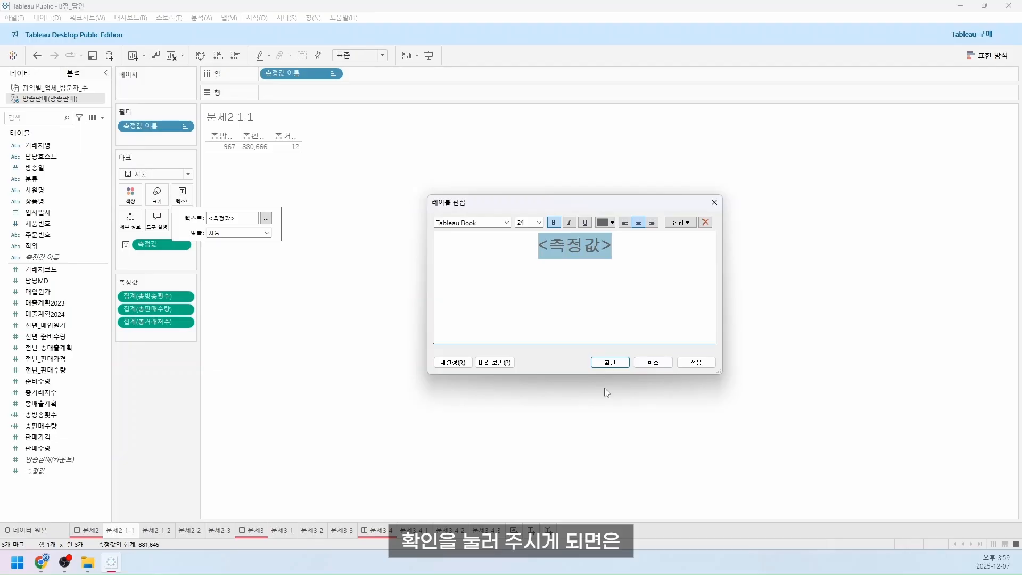
{"action": "left_click", "coordinate": [610, 363]}
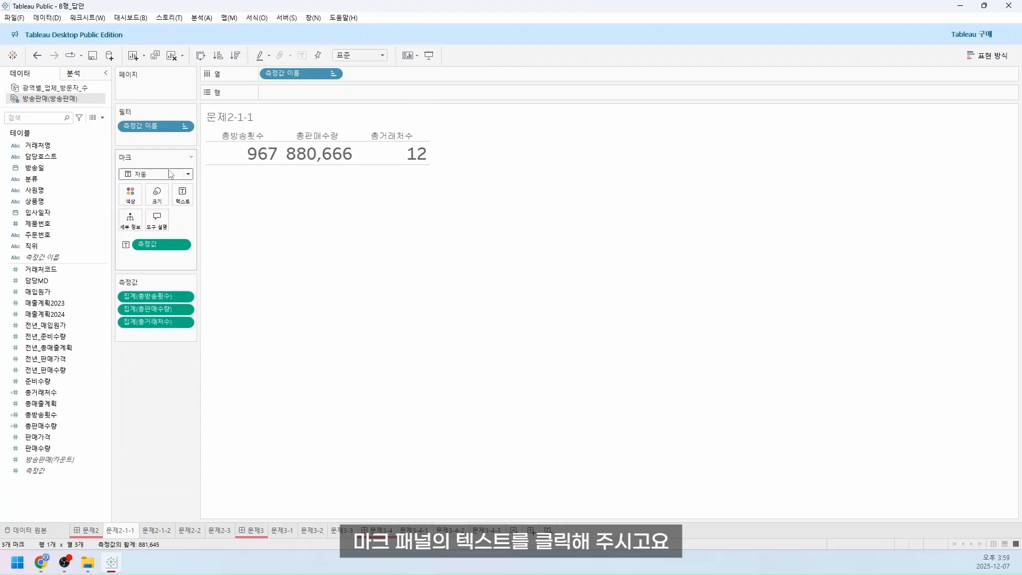
Centre the text marks of the card values horizontally.
{"action": "left_click", "coordinate": [181, 198]}
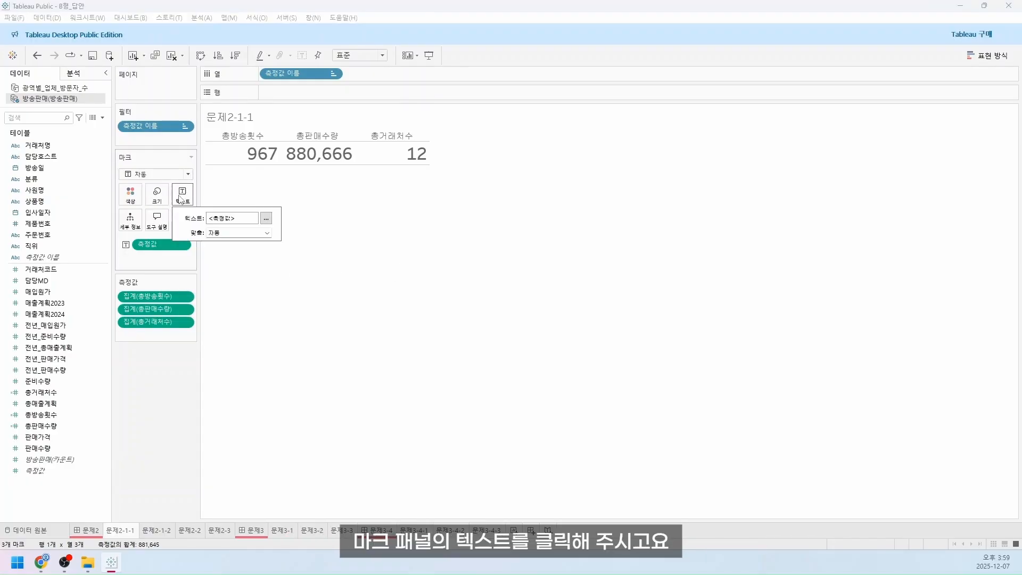
{"action": "left_click", "coordinate": [226, 234]}
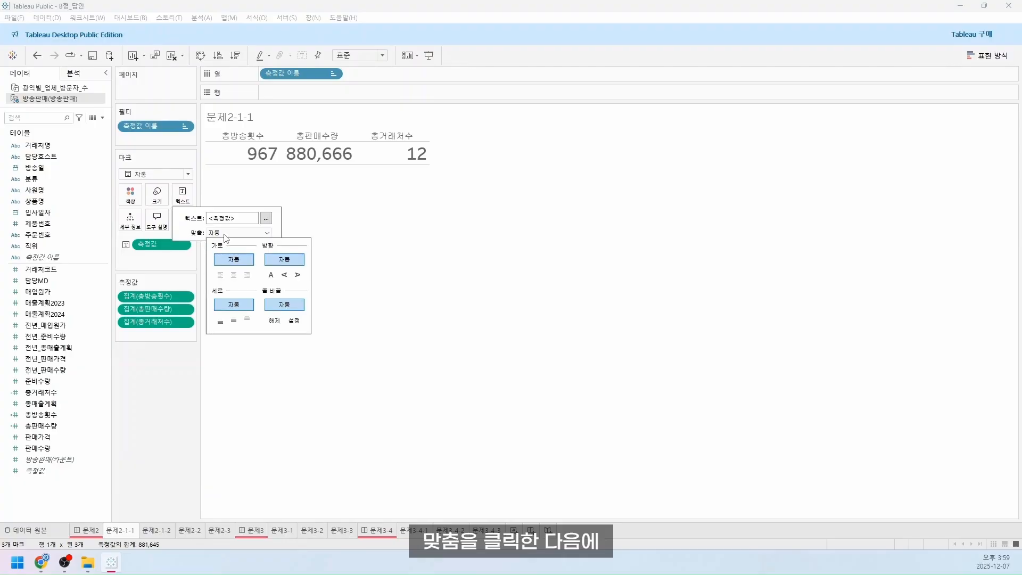
{"action": "left_click", "coordinate": [235, 276]}
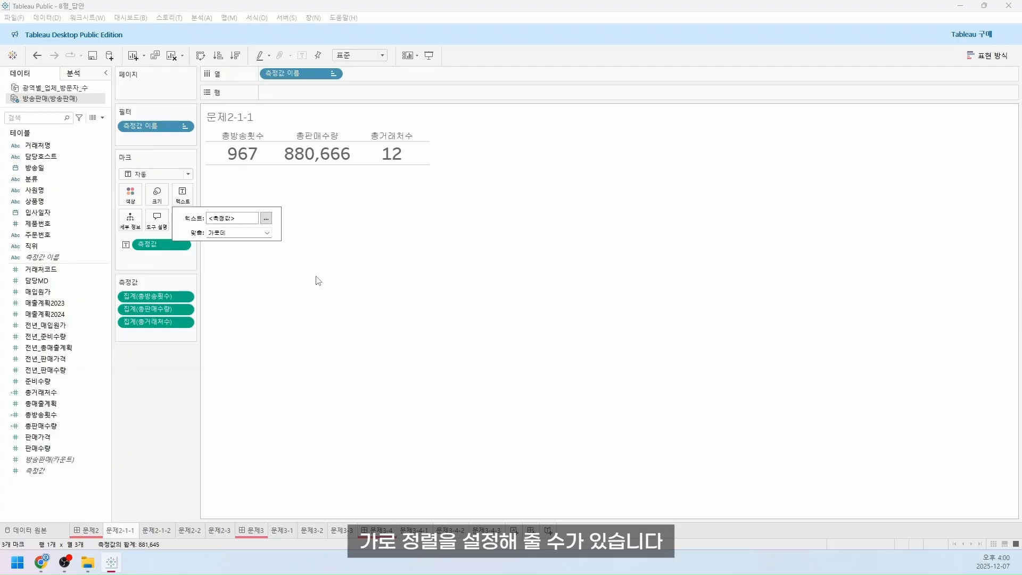
{"action": "left_click", "coordinate": [359, 265]}
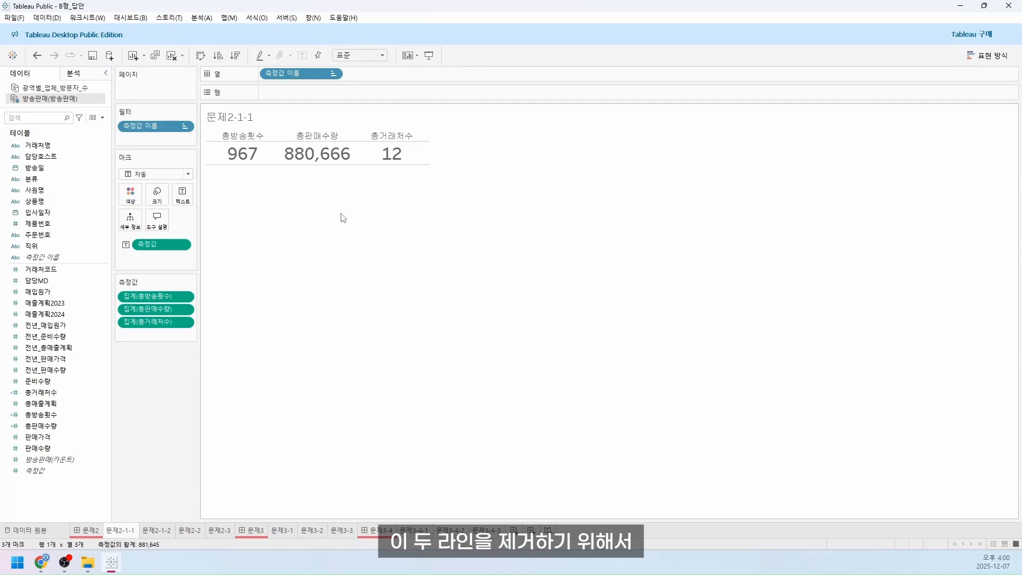
Remove the card's border lines by setting the row divider to 없음 for both 패널 and 머리글.
{"action": "right_click", "coordinate": [303, 156]}
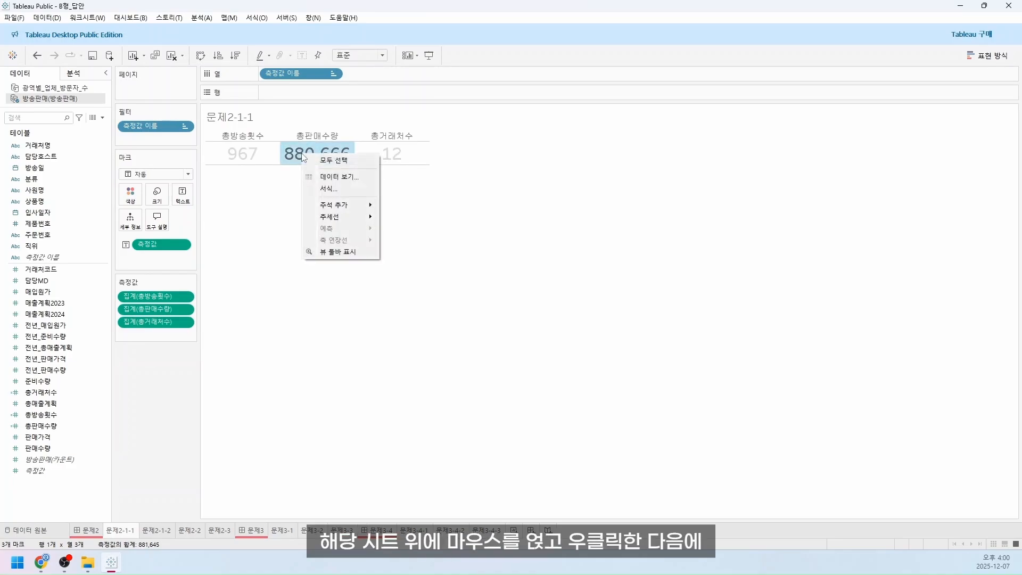
{"action": "left_click", "coordinate": [333, 193]}
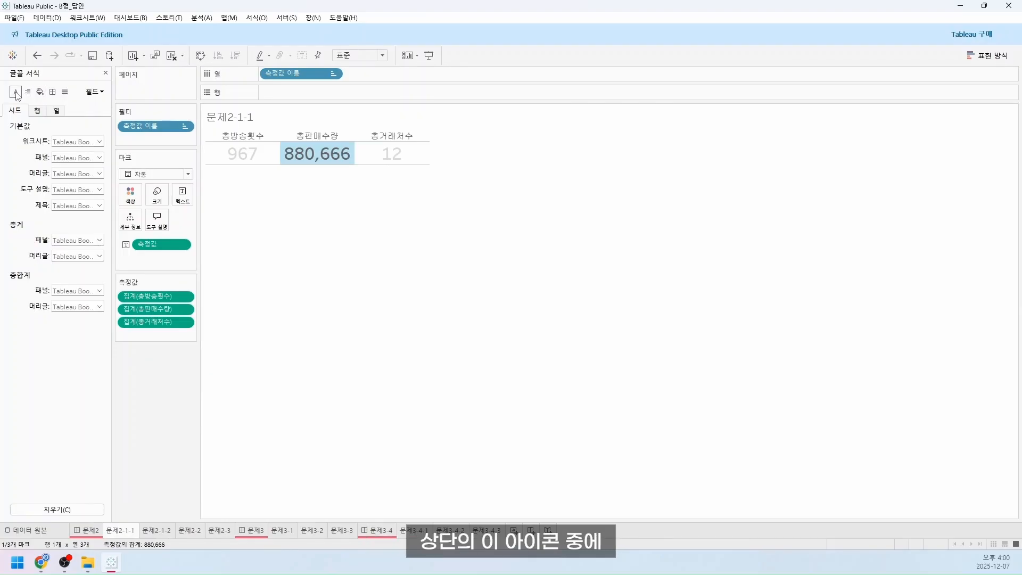
{"action": "left_click", "coordinate": [54, 93]}
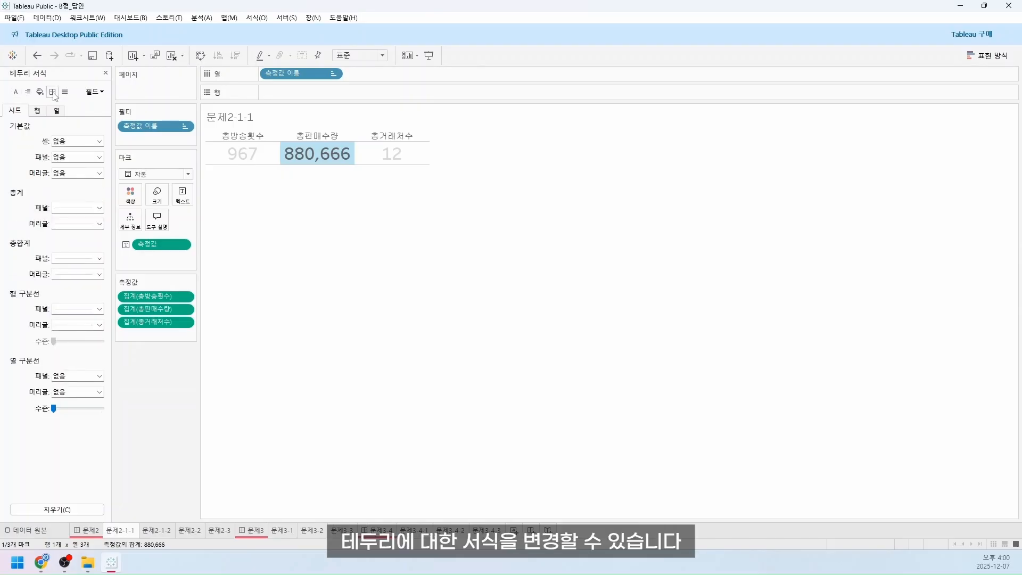
{"action": "left_click", "coordinate": [63, 308]}
{"action": "left_click", "coordinate": [63, 323]}
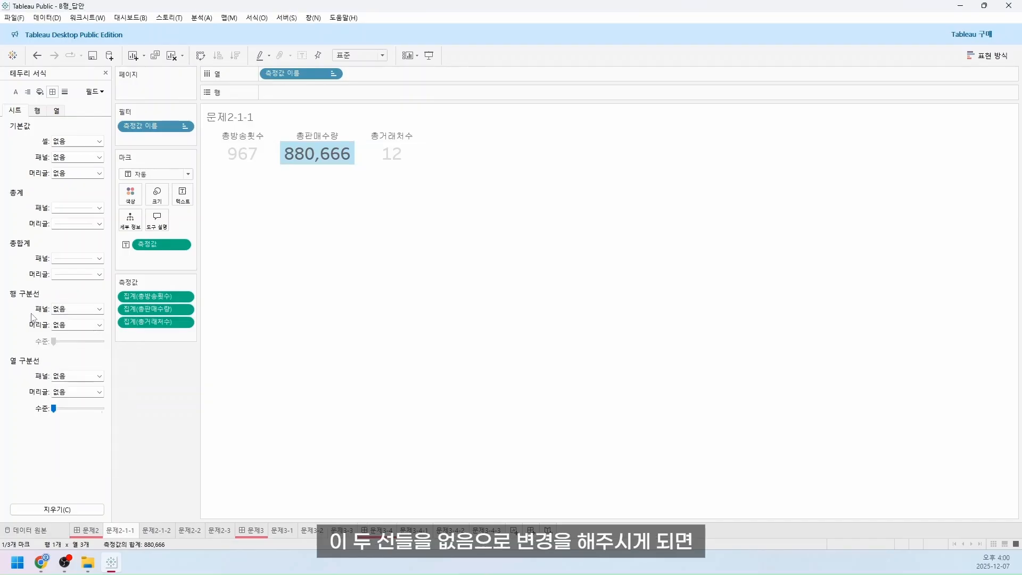
{"action": "left_click", "coordinate": [61, 325]}
{"action": "left_click", "coordinate": [298, 230]}
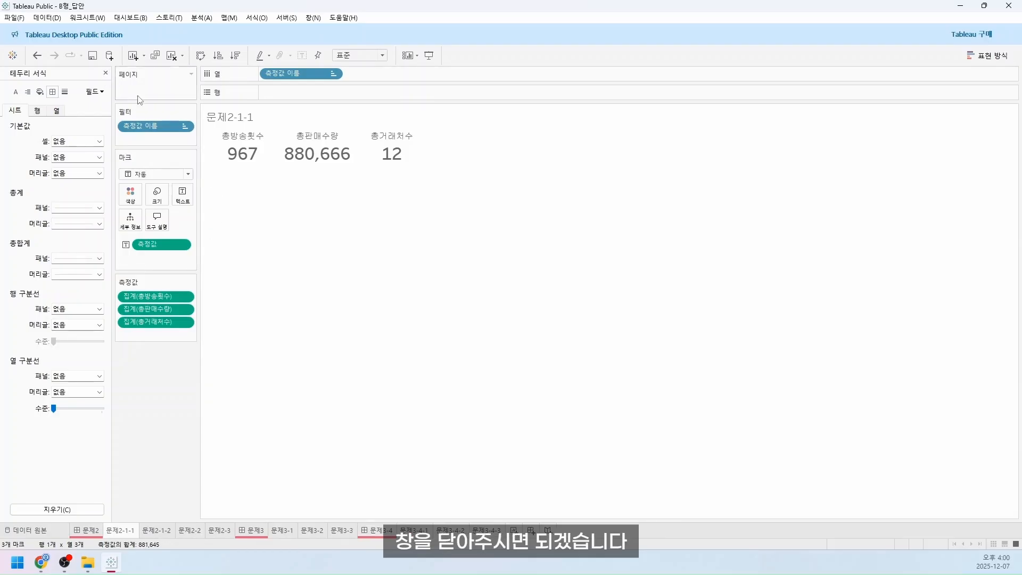
{"action": "left_click", "coordinate": [105, 73]}
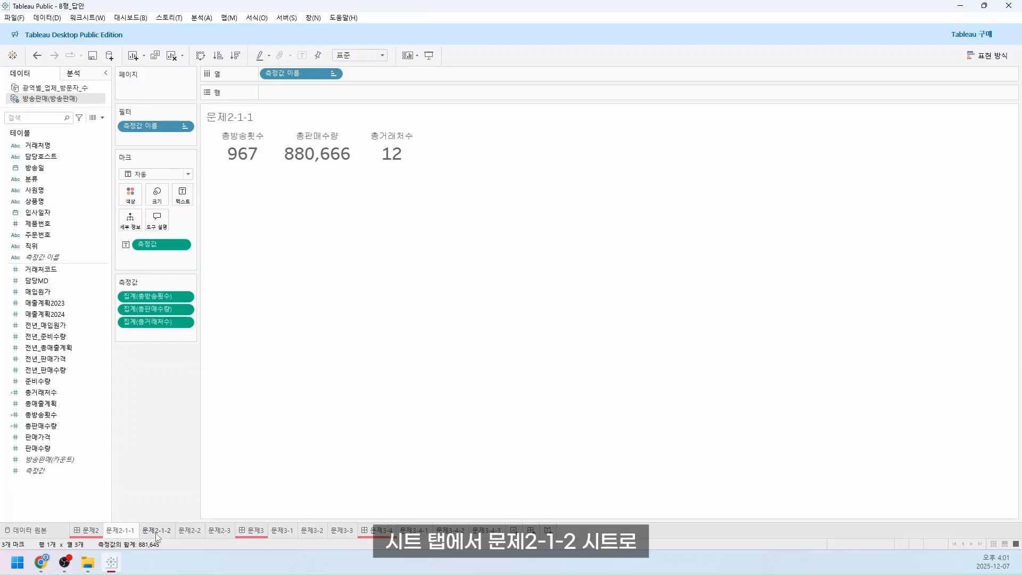
On the 문제2-1-2 sheet, place 방송일 on the columns and also on the text marks.
{"action": "mouse_move", "coordinate": [162, 535]}
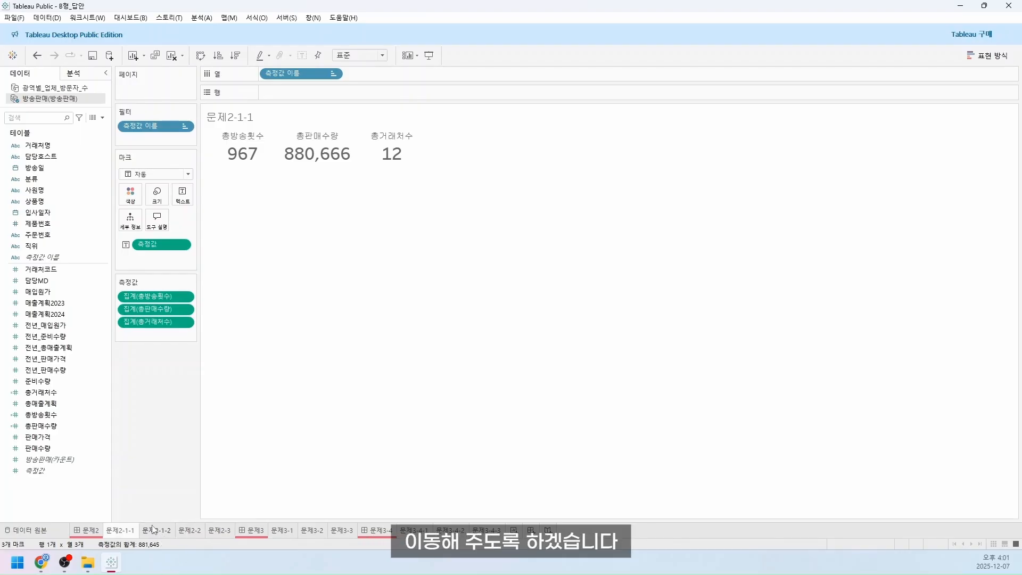
{"action": "left_click", "coordinate": [155, 530]}
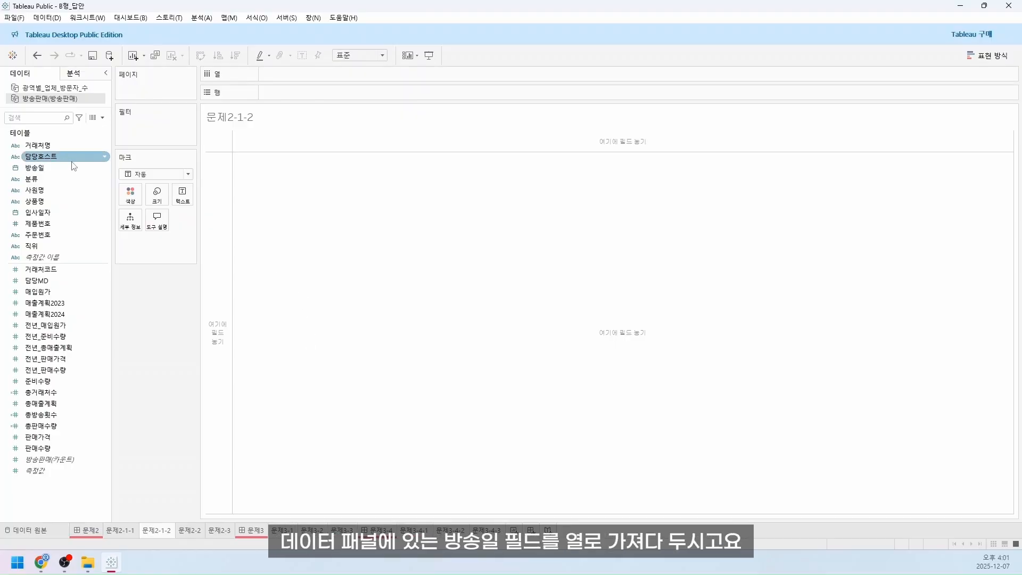
{"action": "left_click_drag", "start_coordinate": [51, 171], "coordinate": [287, 75]}
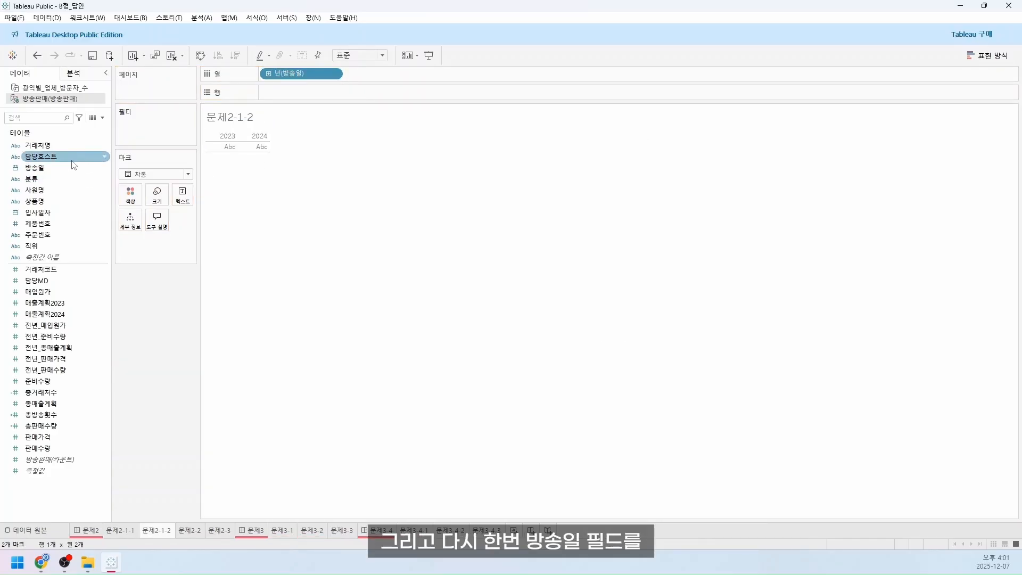
{"action": "left_click_drag", "start_coordinate": [60, 163], "coordinate": [182, 198]}
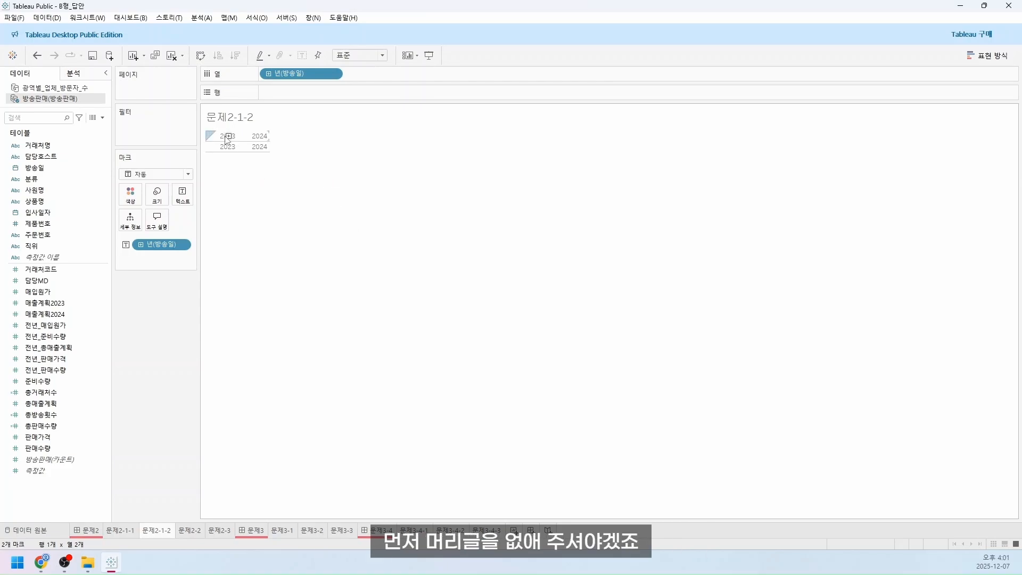
Hide the year header of the 방송일 columns and centre the year text marks horizontally.
{"action": "right_click", "coordinate": [260, 140]}
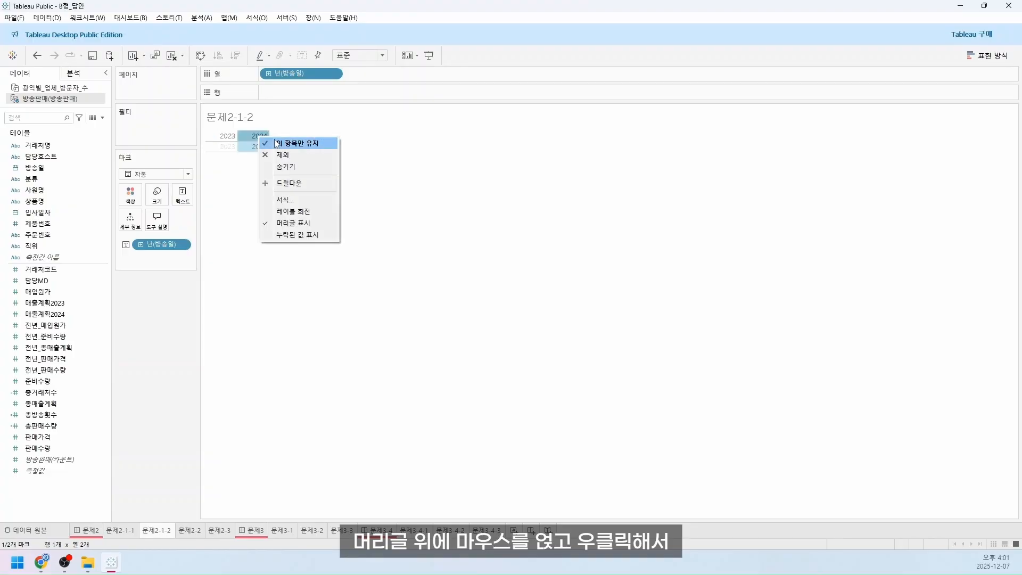
{"action": "left_click", "coordinate": [308, 230]}
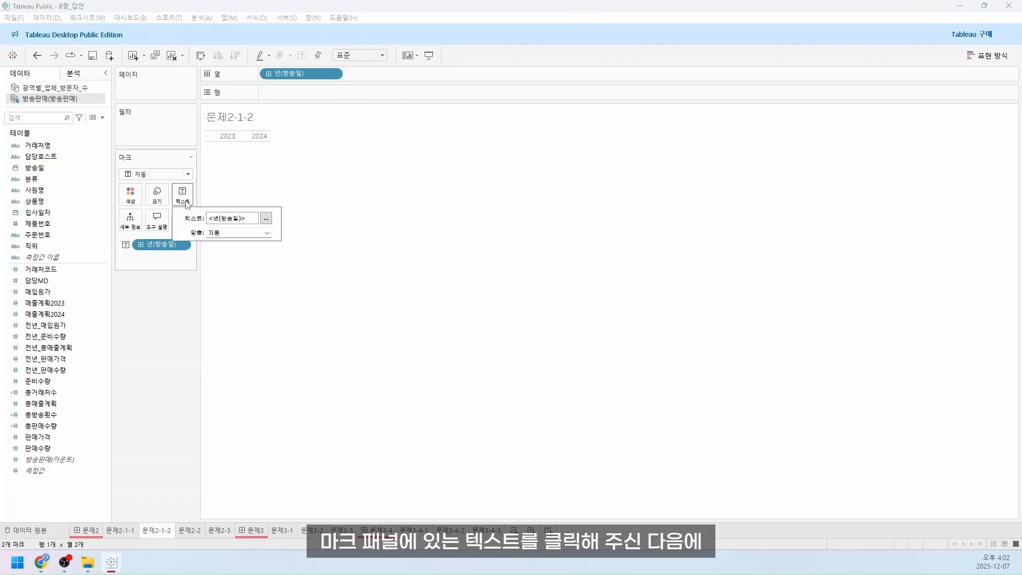
{"action": "left_click", "coordinate": [215, 233]}
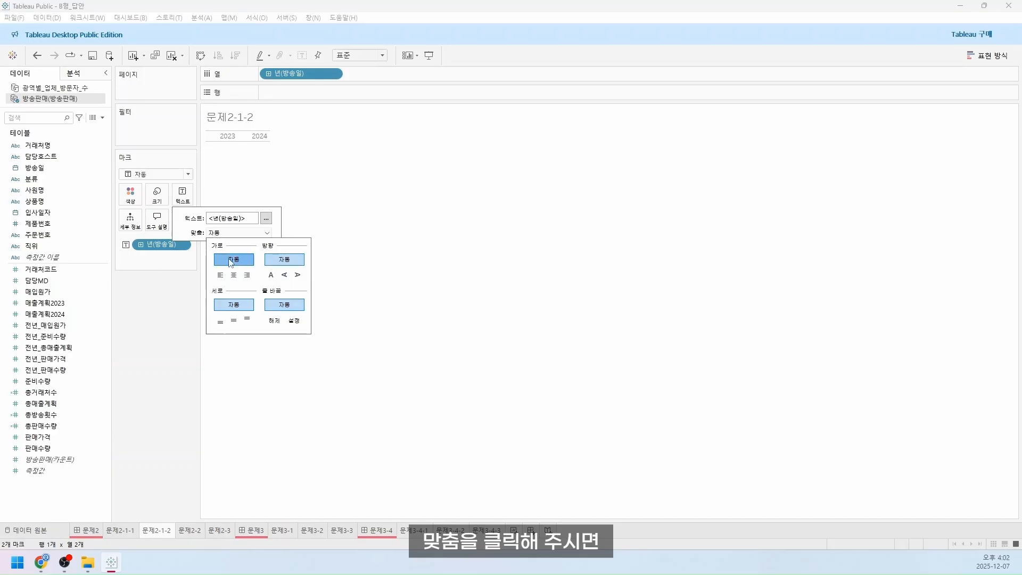
{"action": "left_click", "coordinate": [233, 275]}
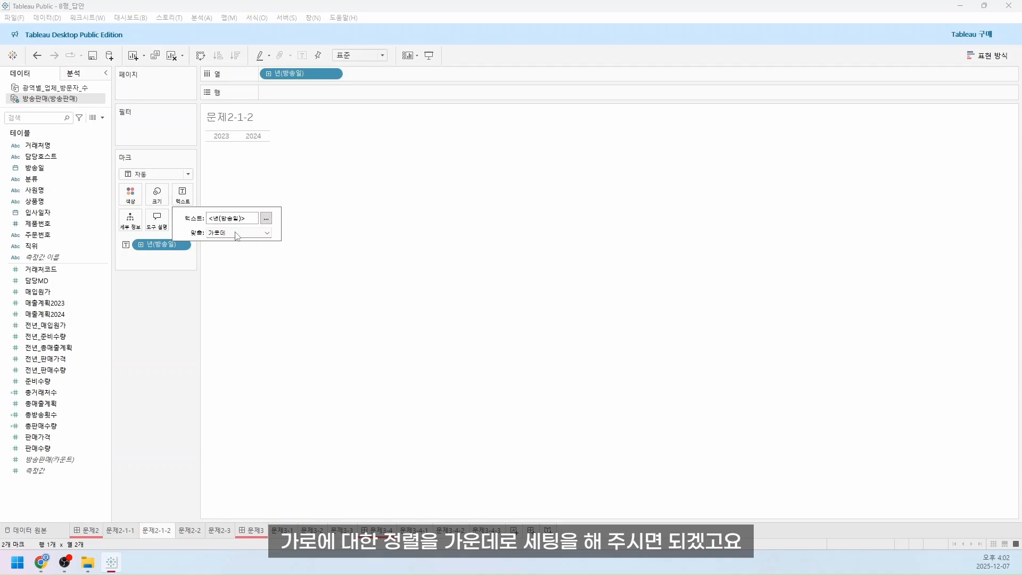
{"action": "left_click", "coordinate": [358, 229]}
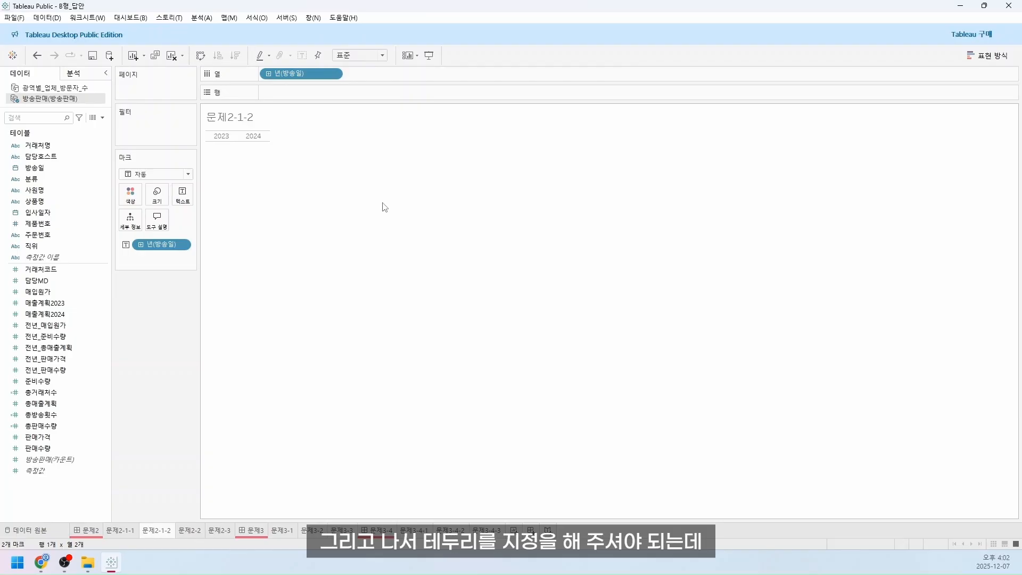
Give the year cells on the 문제2-1-2 sheet a solid default cell border in colour #D4D4D4, and close the formatting.
{"action": "right_click", "coordinate": [254, 138]}
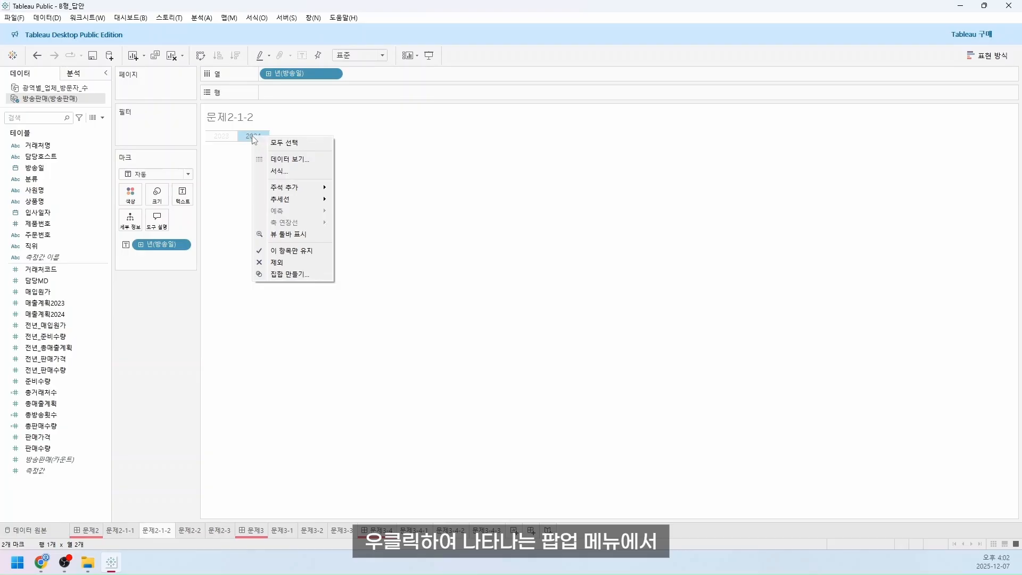
{"action": "left_click", "coordinate": [283, 171]}
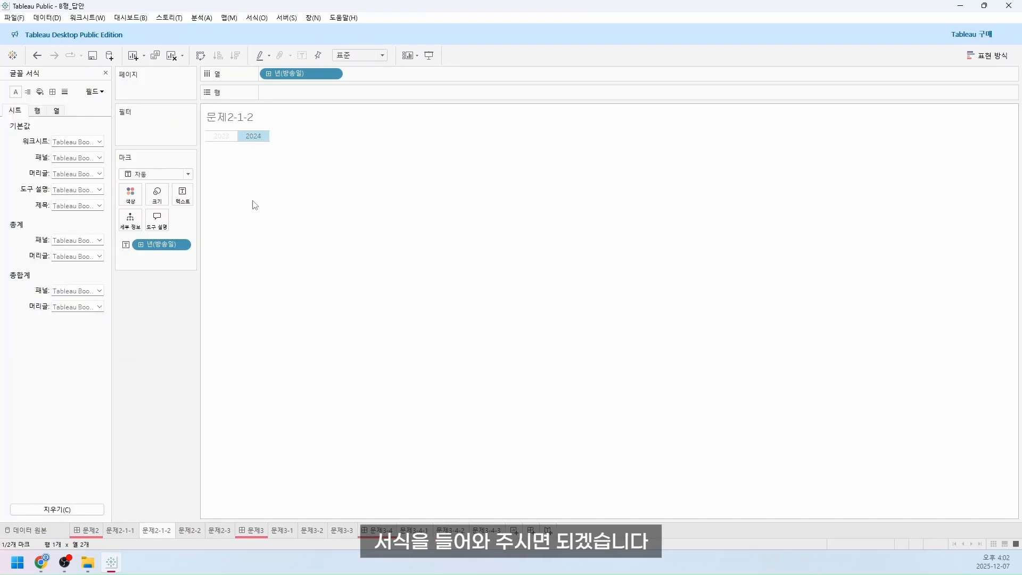
{"action": "left_click", "coordinate": [52, 93]}
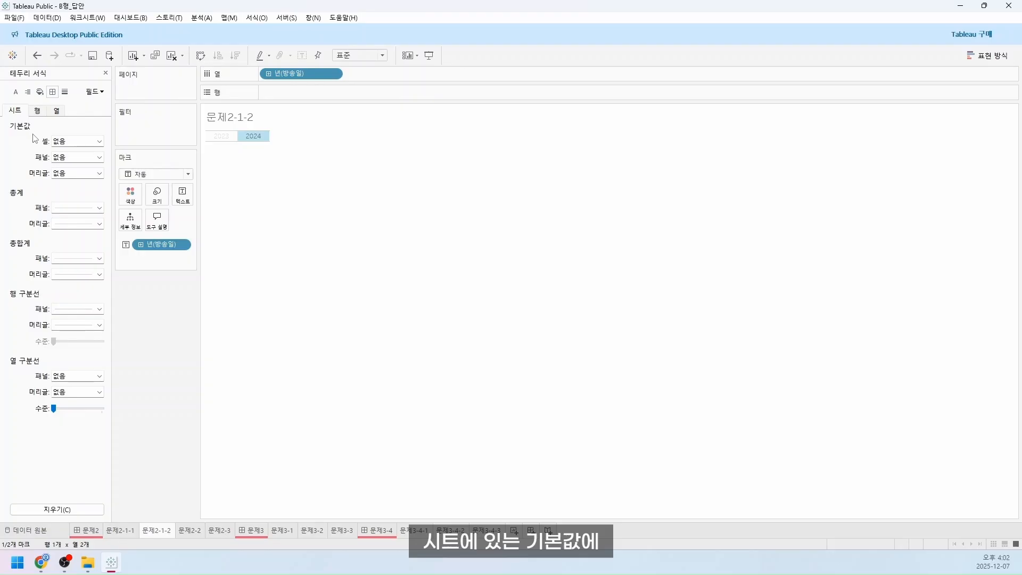
{"action": "left_click", "coordinate": [56, 142]}
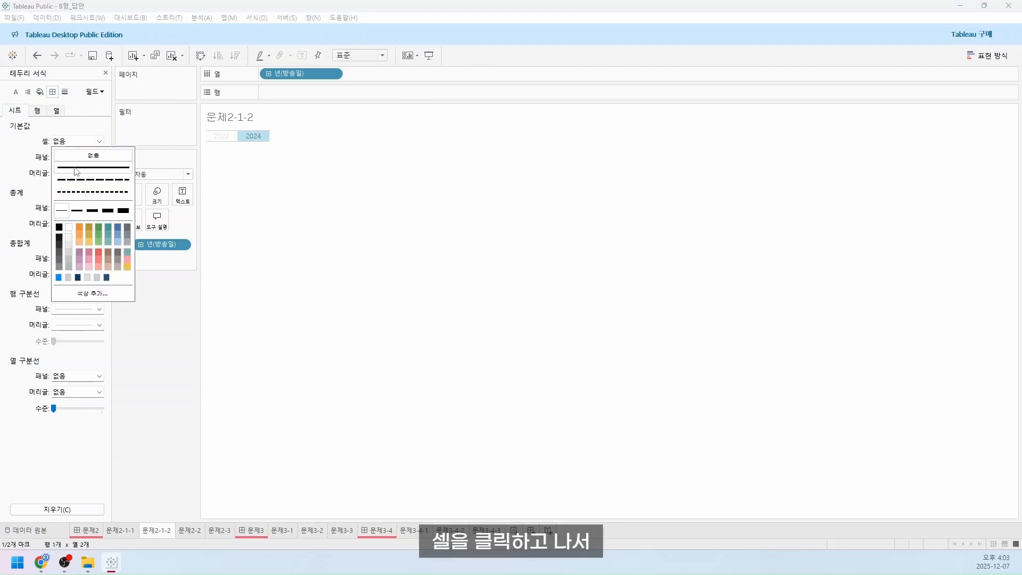
{"action": "left_click", "coordinate": [76, 169]}
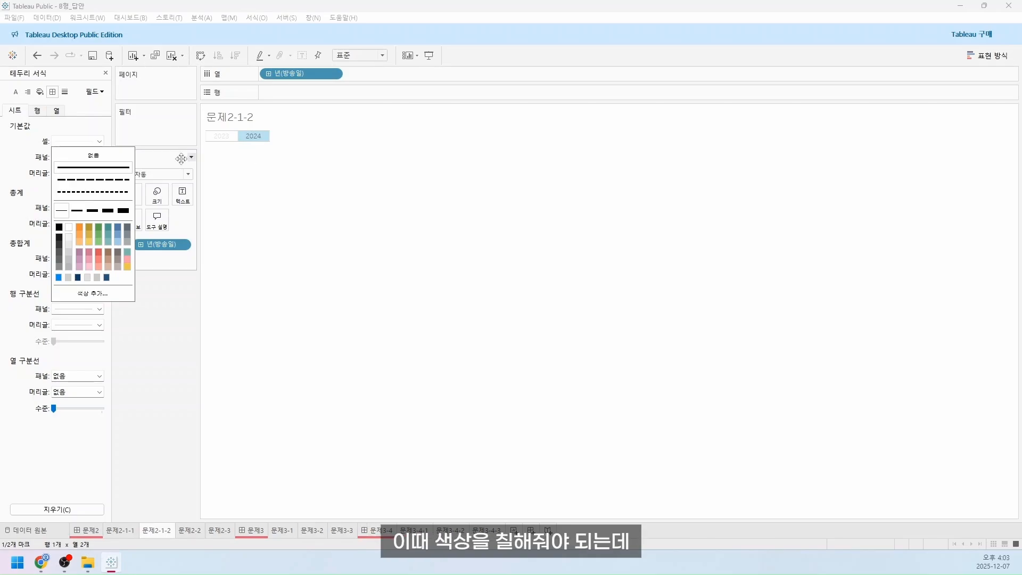
{"action": "left_click", "coordinate": [94, 294]}
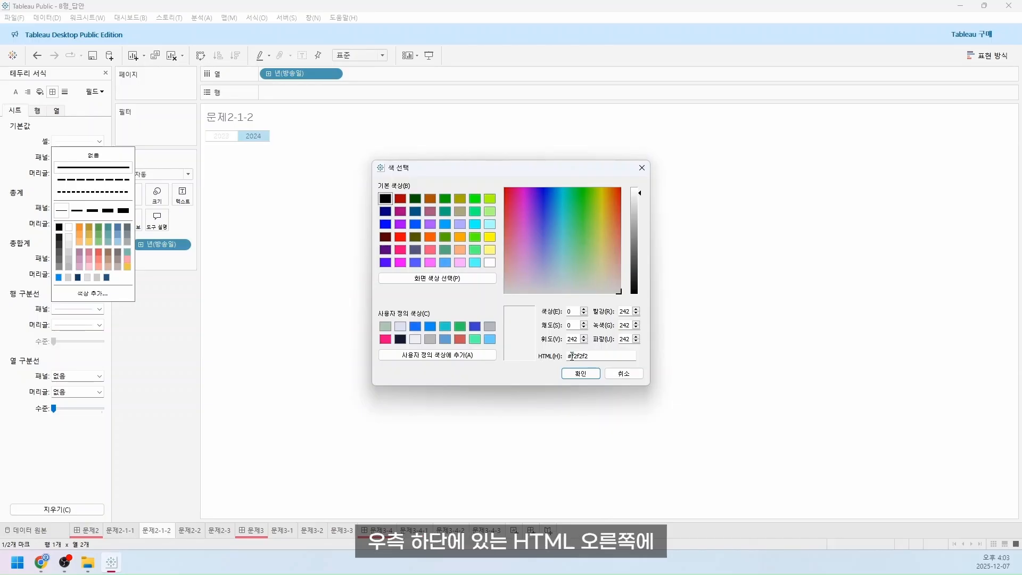
{"action": "left_click_drag", "start_coordinate": [570, 356], "coordinate": [585, 354]}
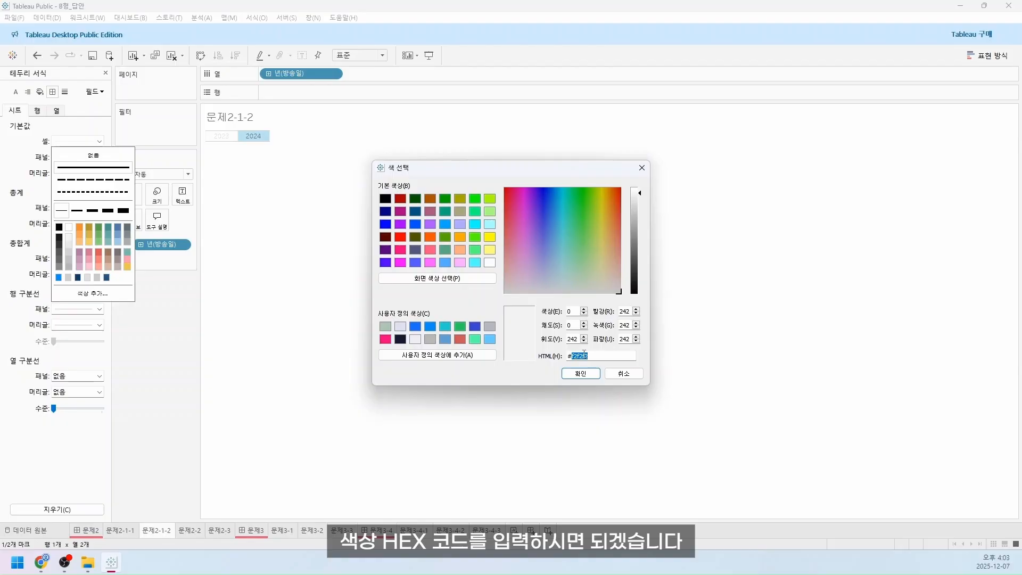
{"action": "type", "text": "D4D"}
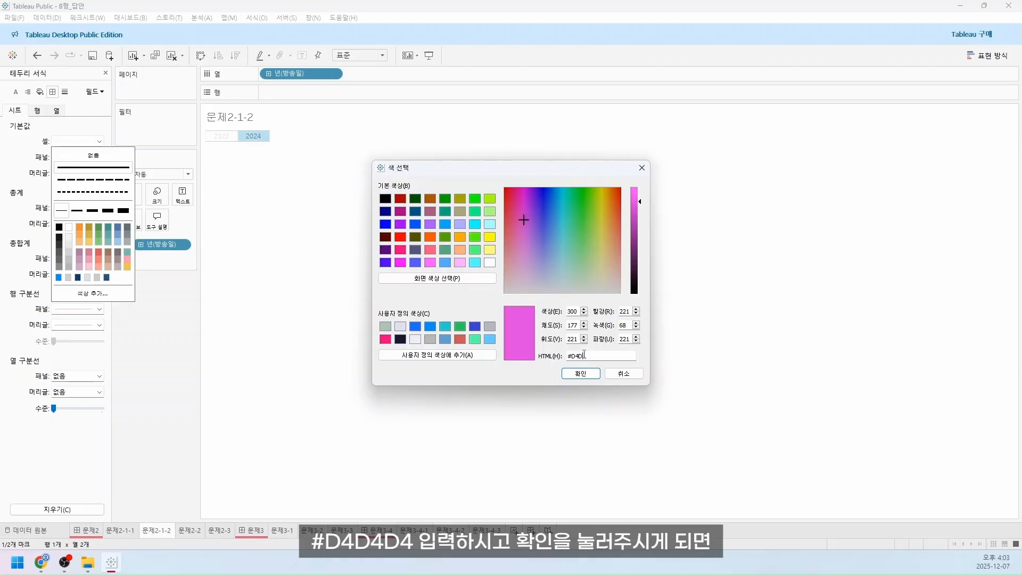
{"action": "type", "text": "4D4"}
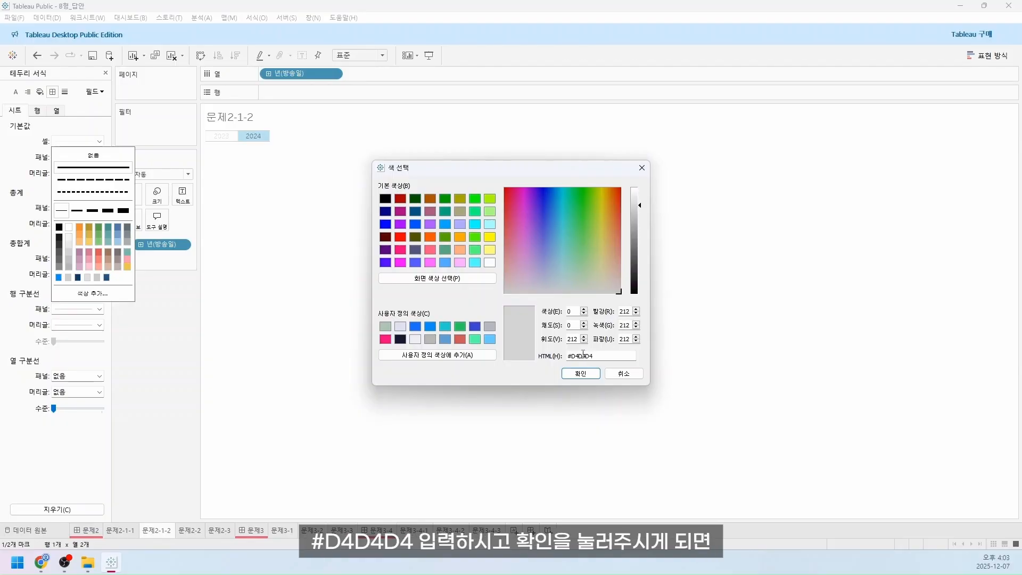
{"action": "left_click", "coordinate": [581, 373]}
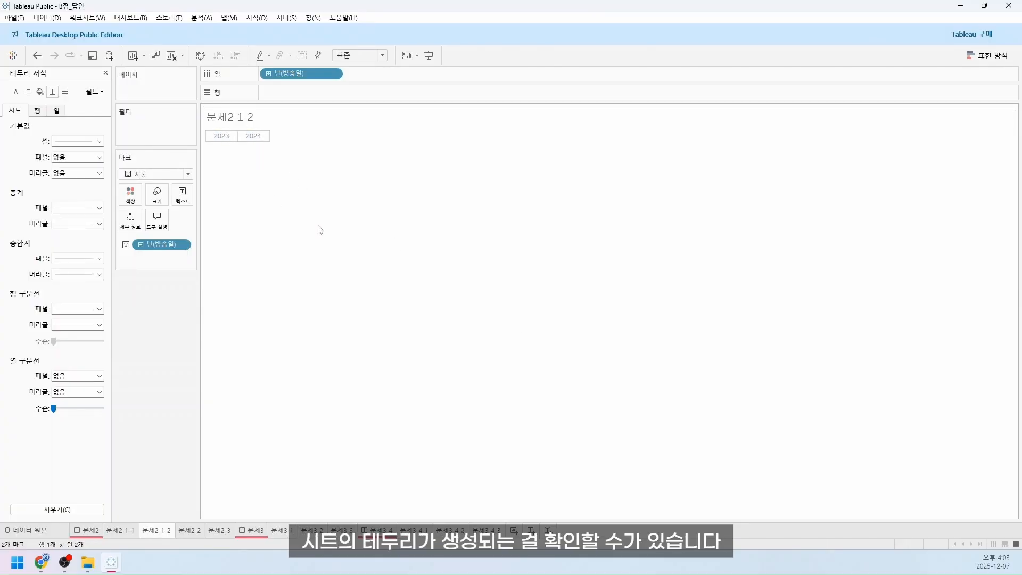
{"action": "left_click", "coordinate": [106, 74]}
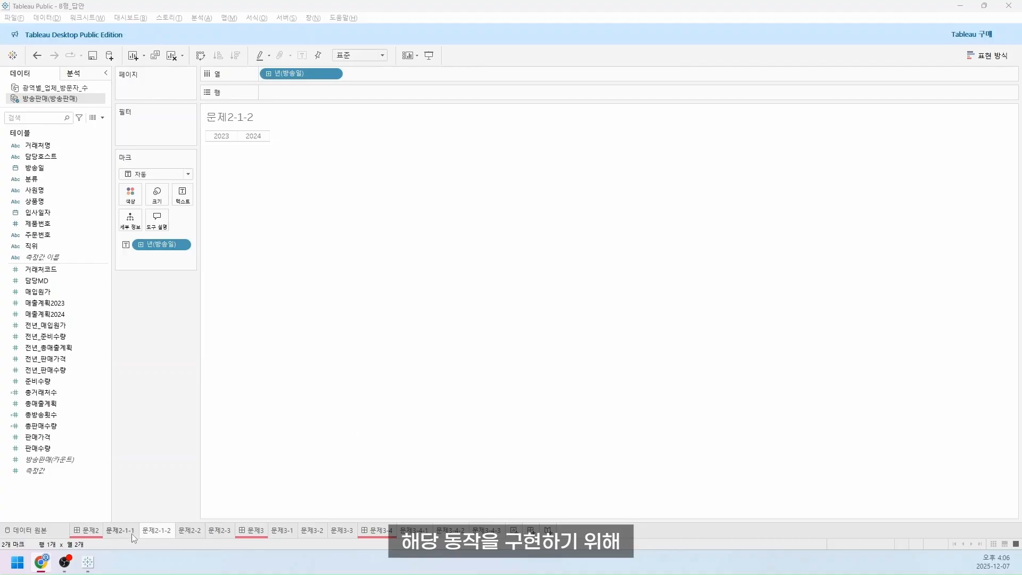
On the 문제2 dashboard, add a filter action named 연도별_필터.
{"action": "left_click", "coordinate": [89, 532]}
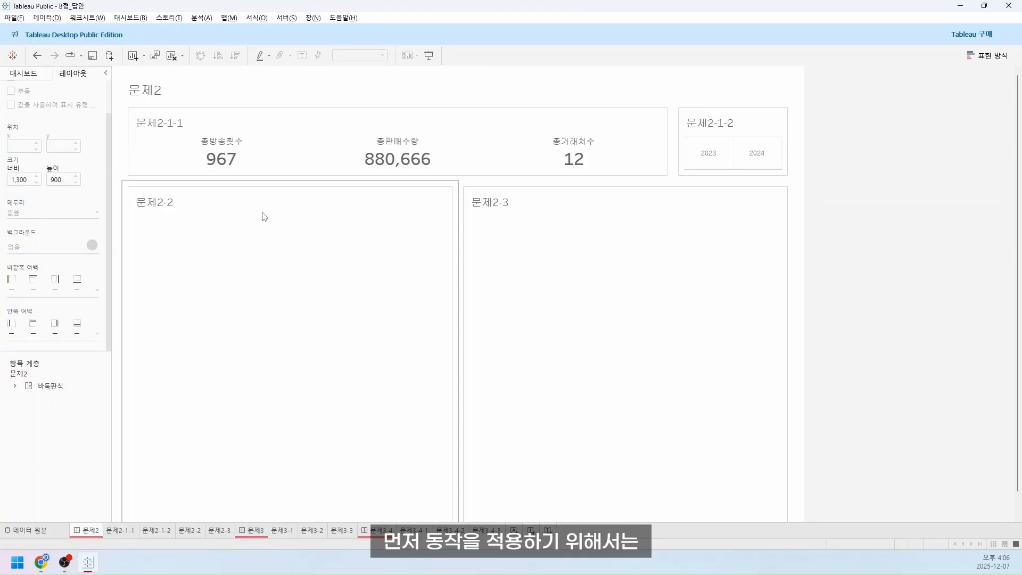
{"action": "left_click", "coordinate": [133, 19]}
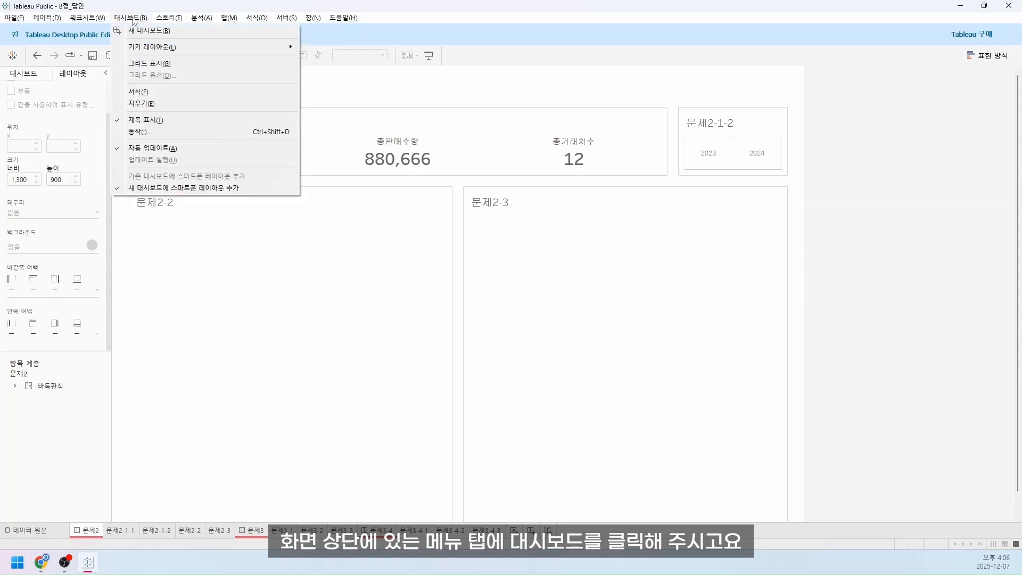
{"action": "left_click", "coordinate": [144, 132]}
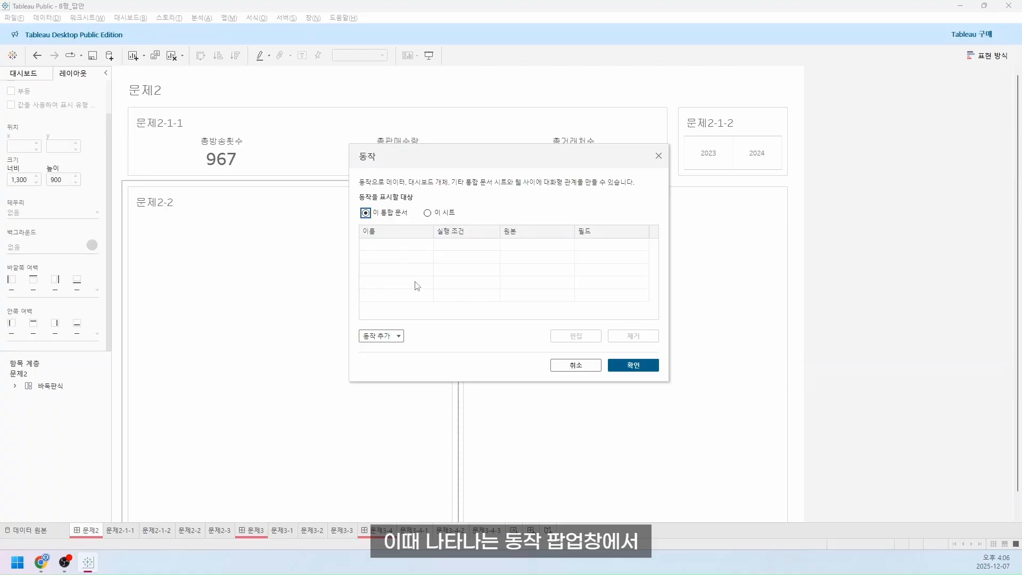
{"action": "left_click", "coordinate": [397, 337]}
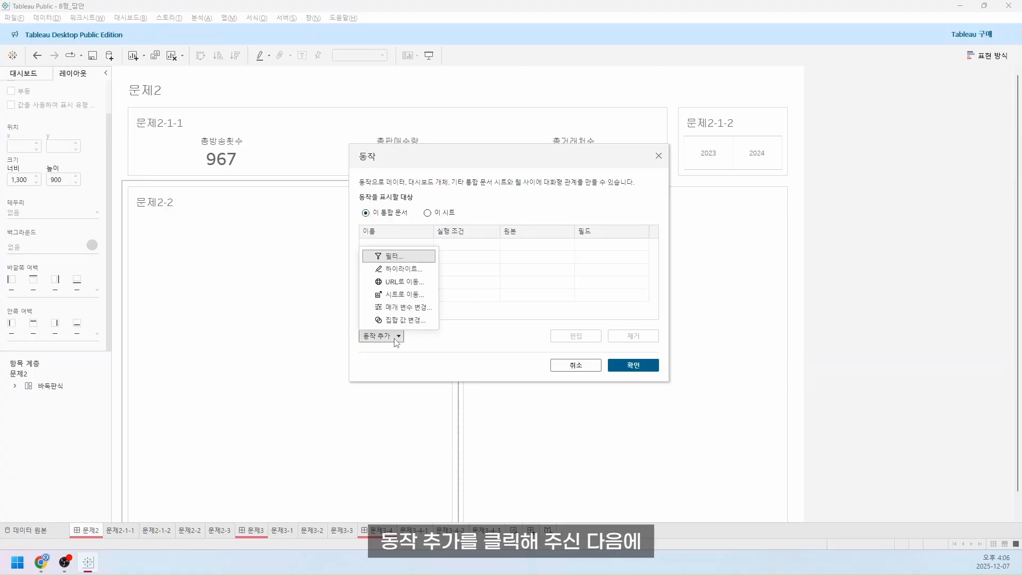
{"action": "left_click", "coordinate": [395, 257]}
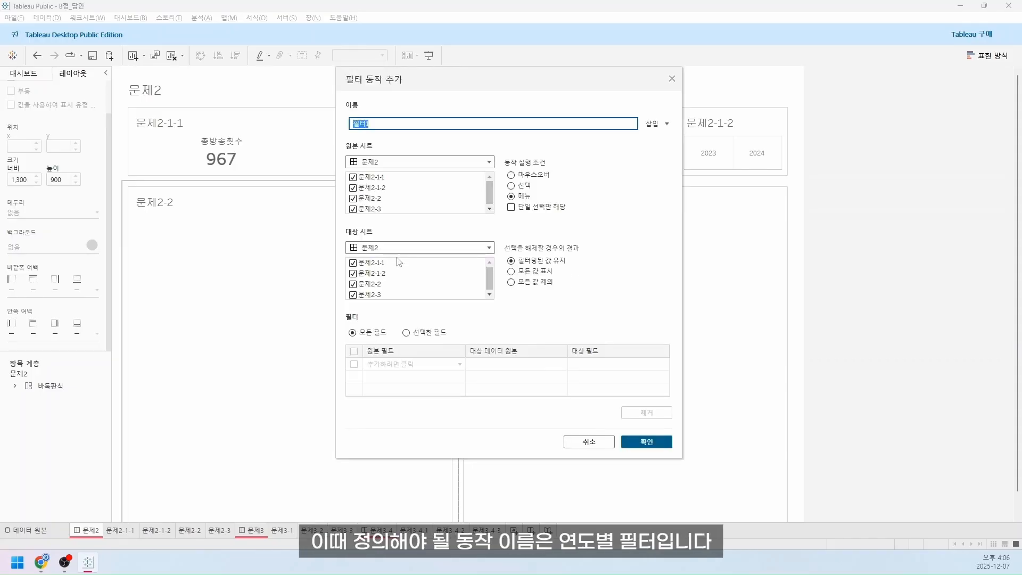
{"action": "type", "text": "연도별"}
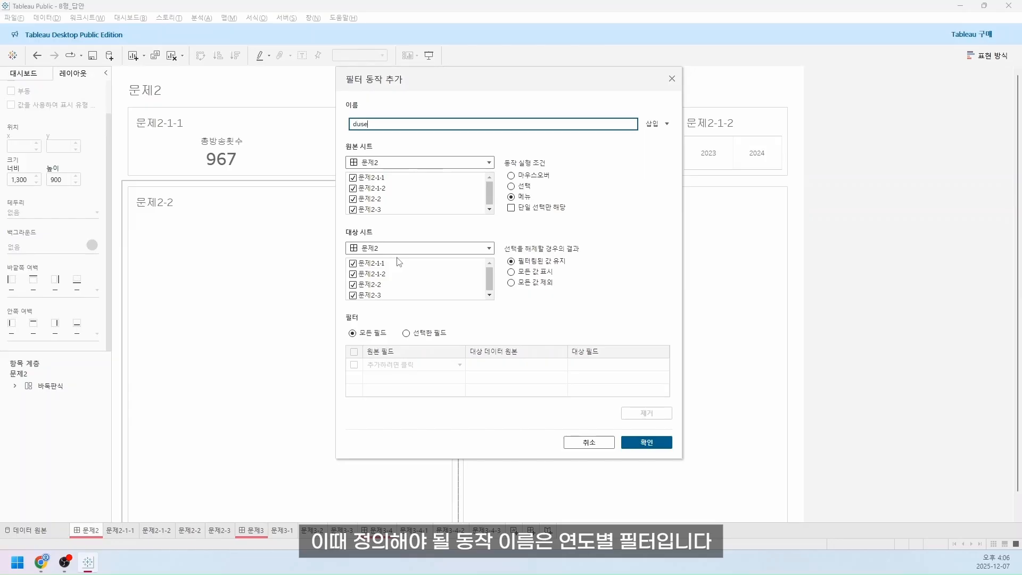
{"action": "type", "text": "_필터"}
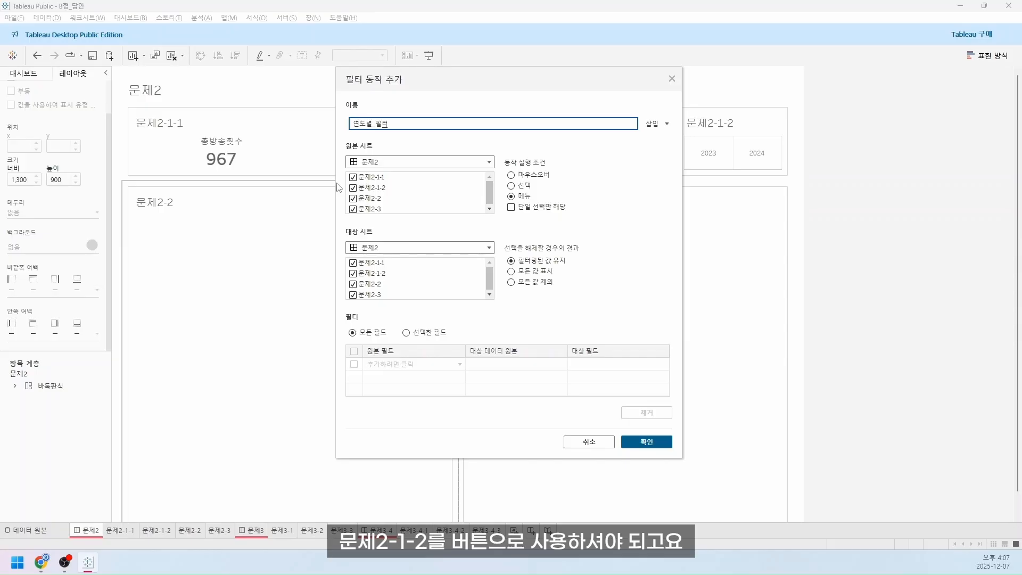
Keep only 문제2-1-2 as the filter action's source sheet and run the action on 선택.
{"action": "left_click", "coordinate": [352, 177]}
{"action": "left_click", "coordinate": [353, 198]}
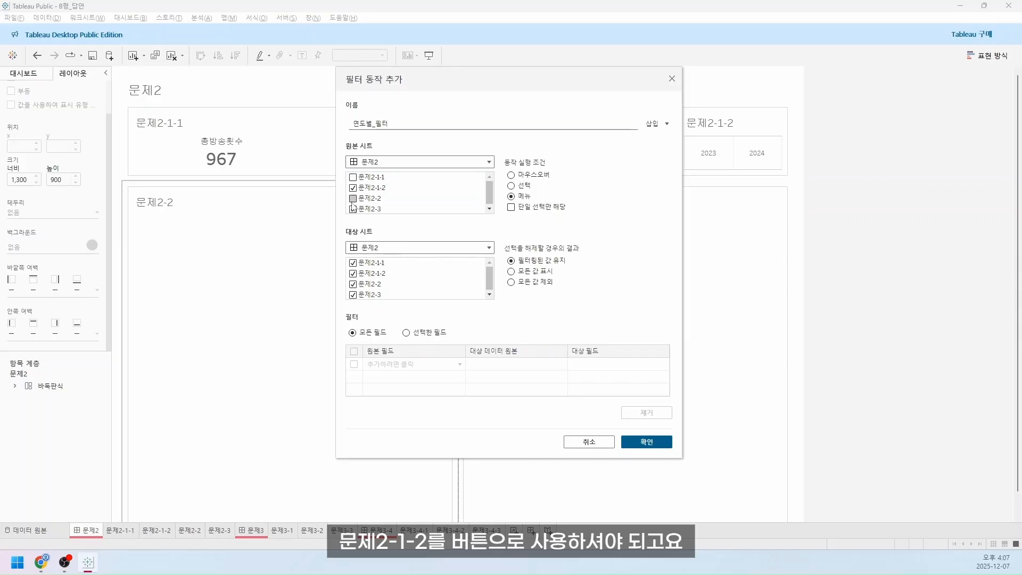
{"action": "left_click", "coordinate": [352, 209]}
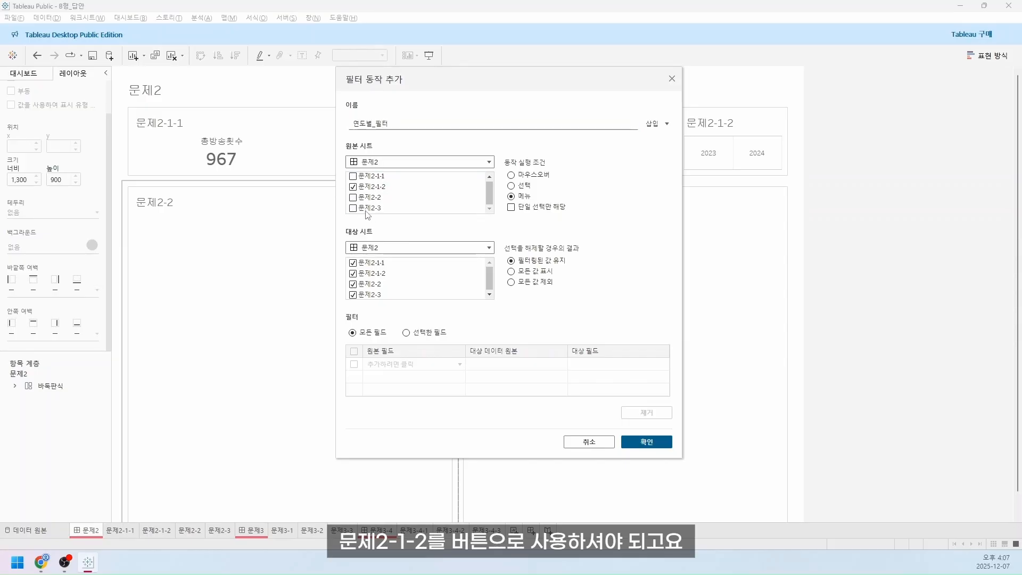
{"action": "left_click", "coordinate": [512, 187]}
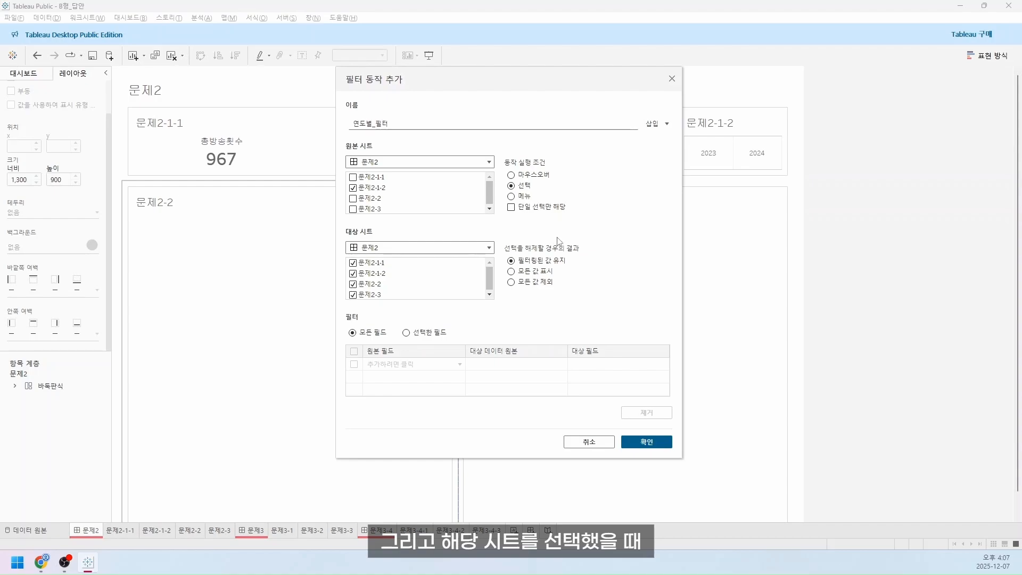
Exclude 문제2-1-2 from the target sheets, set clearing the selection to 모든 값 표시, and confirm the action.
{"action": "left_click", "coordinate": [352, 274]}
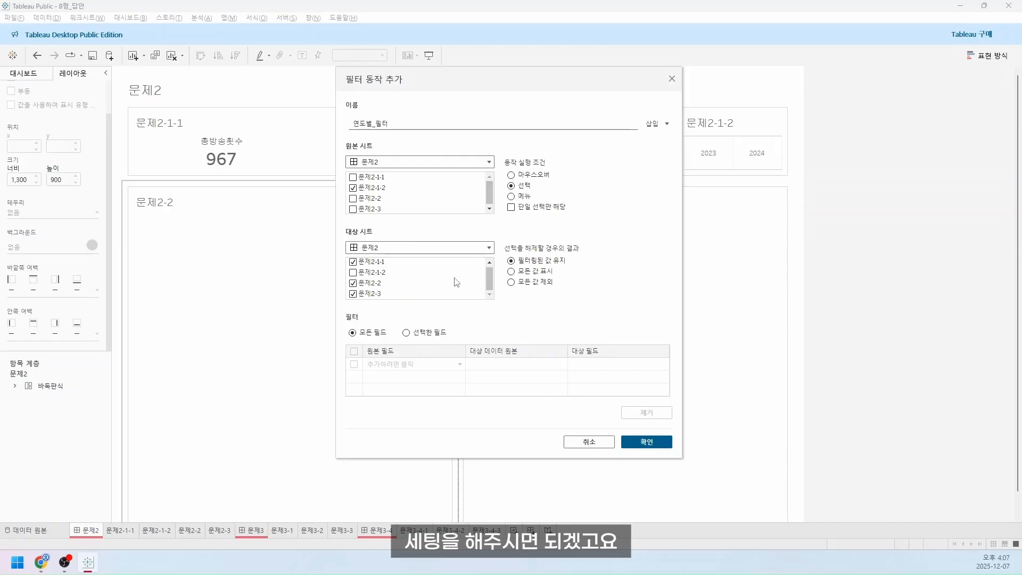
{"action": "left_click", "coordinate": [537, 275]}
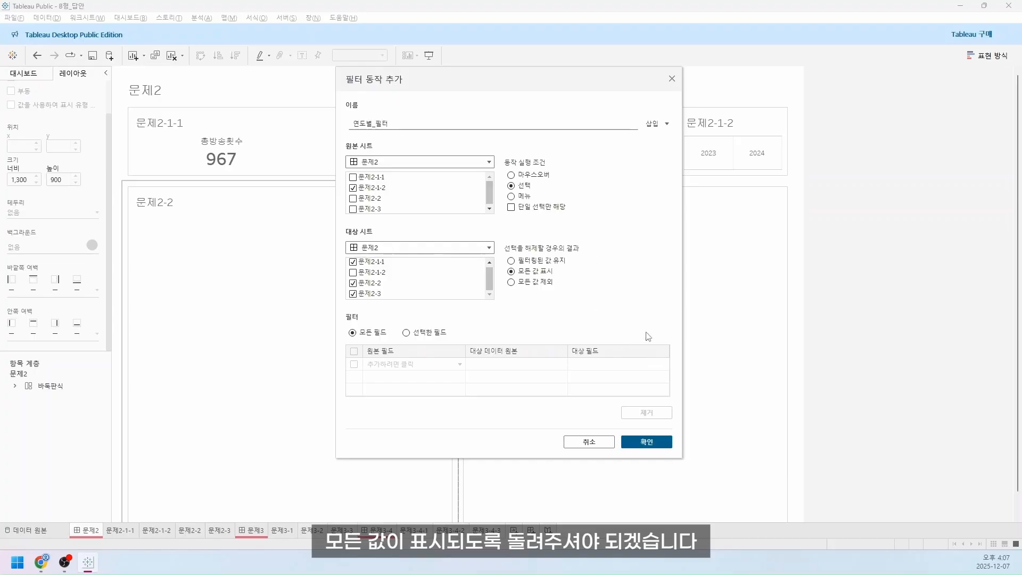
{"action": "left_click", "coordinate": [646, 442]}
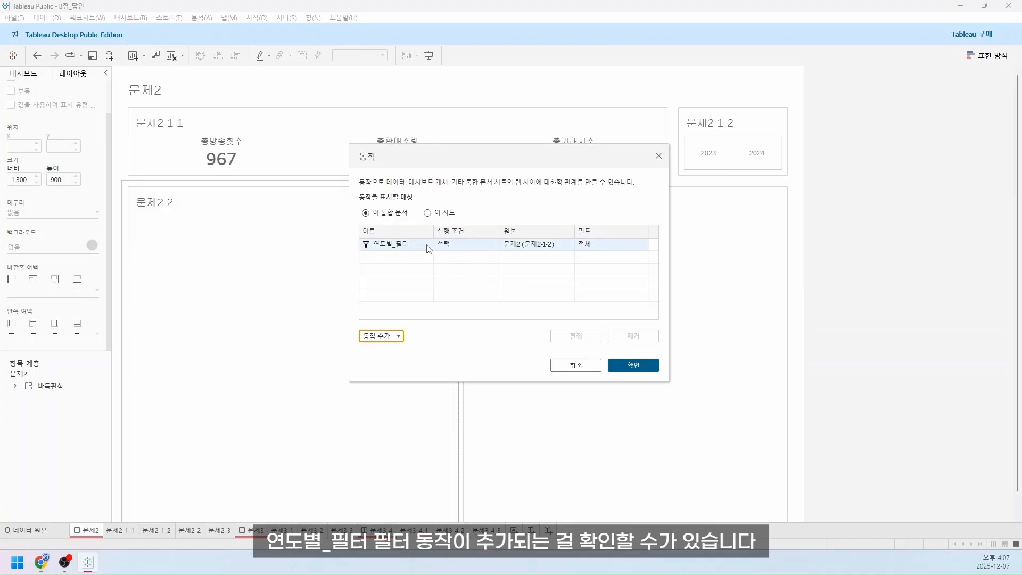
{"action": "left_click", "coordinate": [645, 367]}
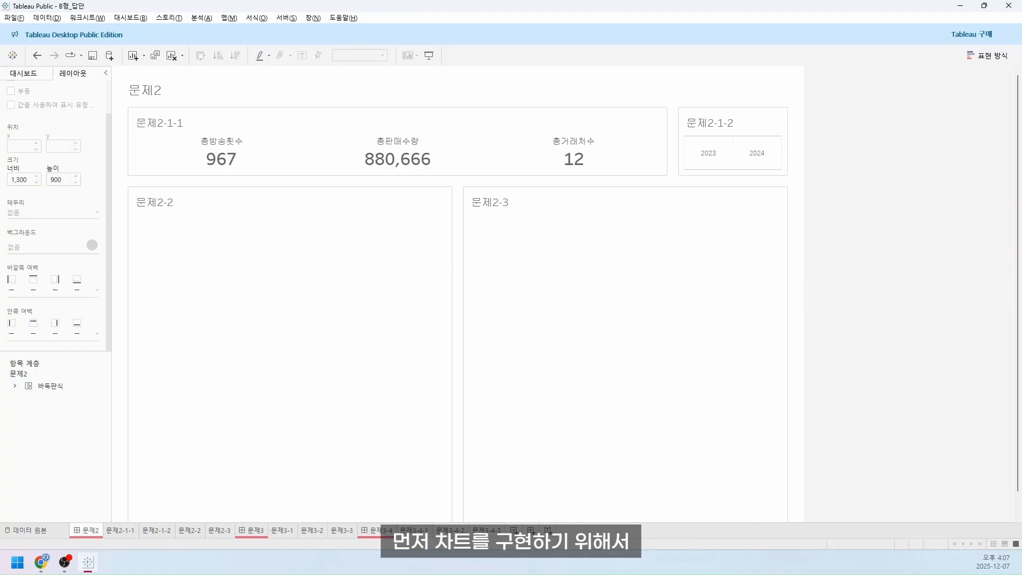
On the 문제2-2 sheet, create a calculated field named 매출실적 starting from 판매수량.
{"action": "left_click", "coordinate": [192, 531]}
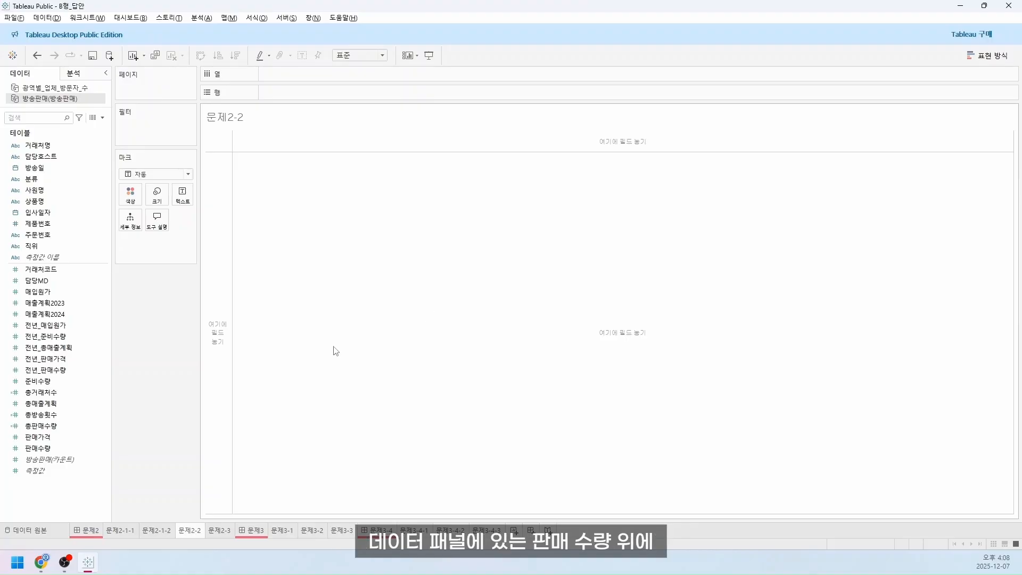
{"action": "right_click", "coordinate": [68, 451]}
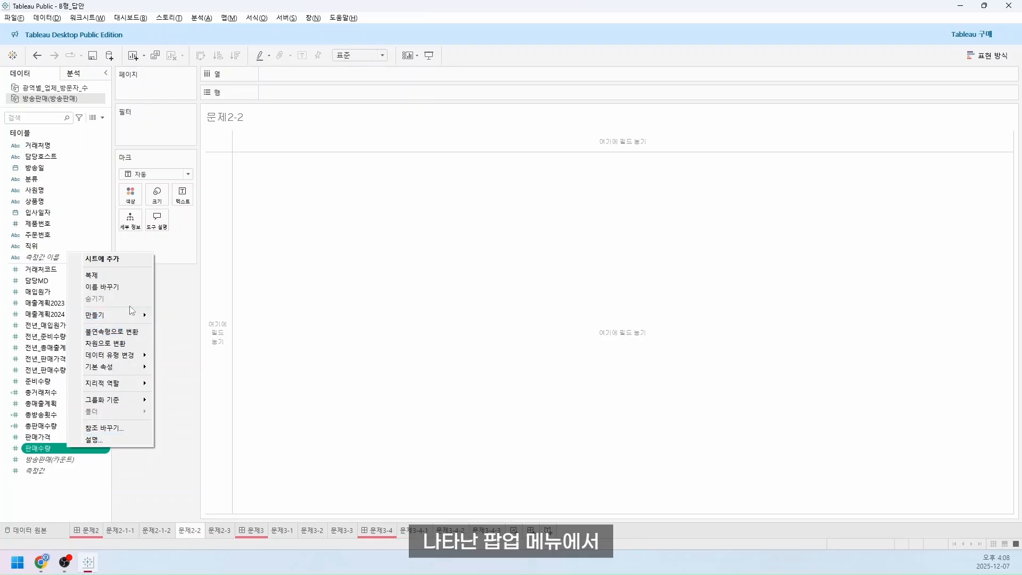
{"action": "mouse_move", "coordinate": [130, 316]}
{"action": "left_click", "coordinate": [170, 319]}
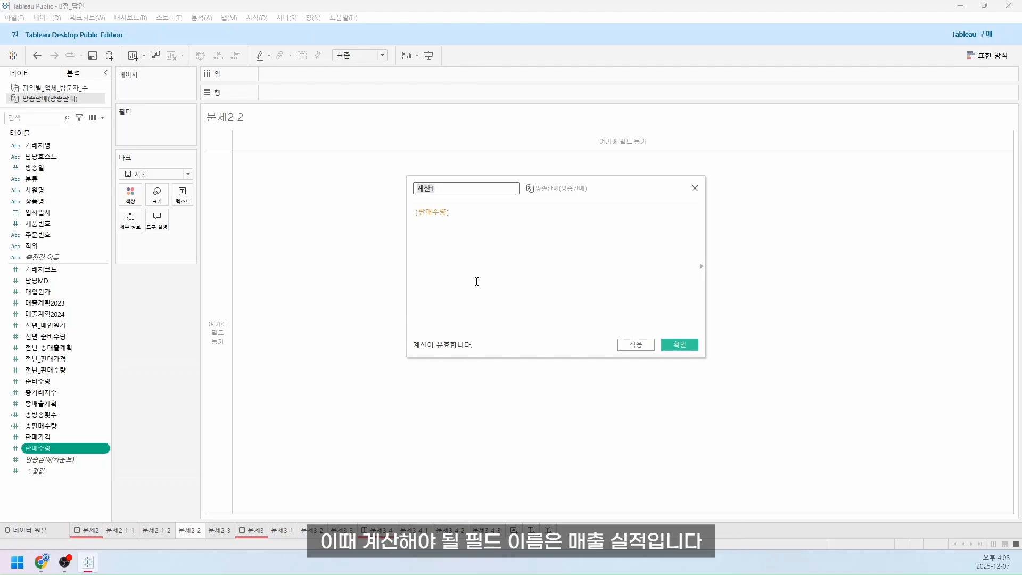
{"action": "type", "text": "매출실적"}
{"action": "key", "text": "Tab"}
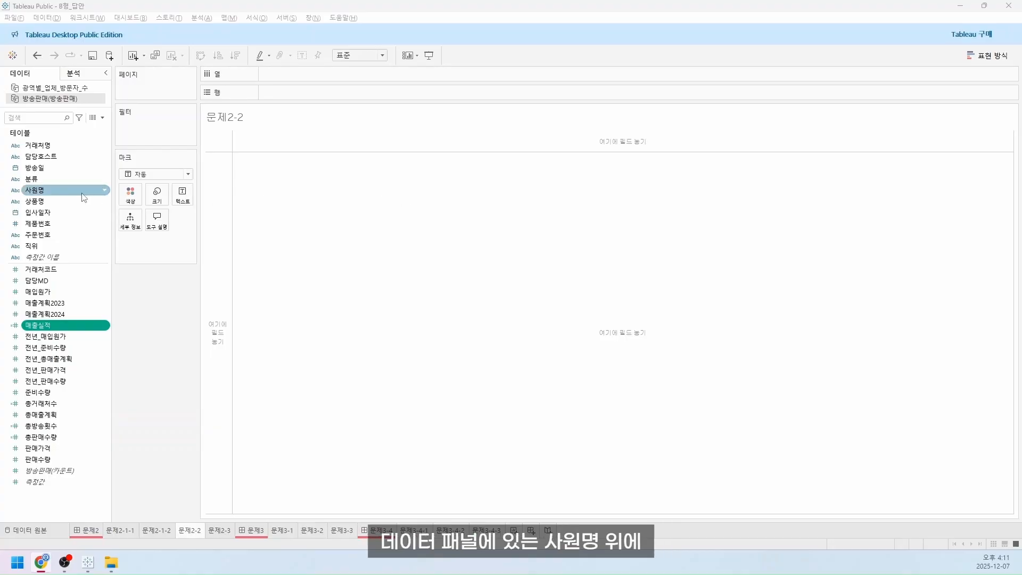
Start a new set from the 사원명 field and include all its members with 모두 사용.
{"action": "right_click", "coordinate": [51, 194]}
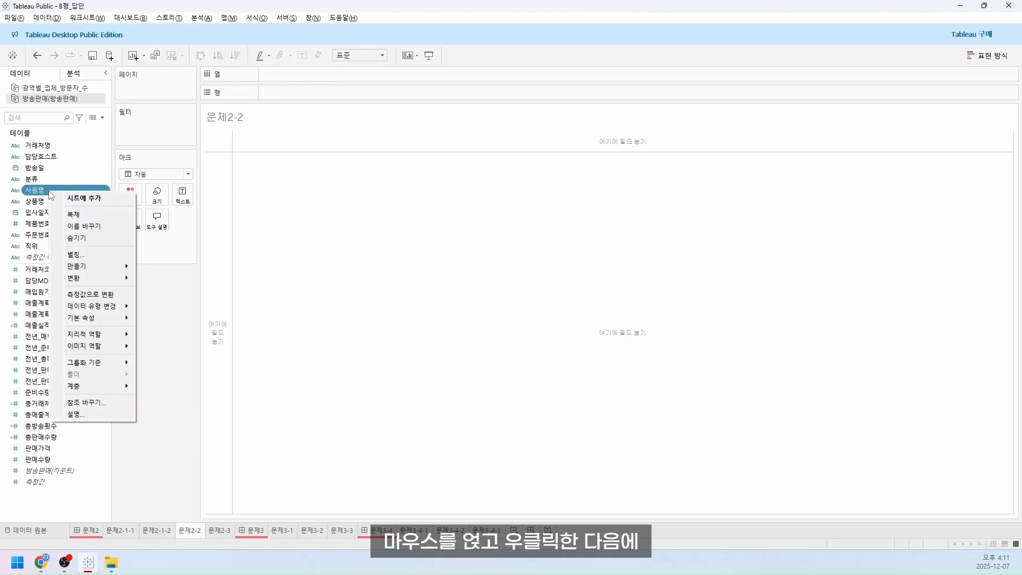
{"action": "mouse_move", "coordinate": [117, 267]}
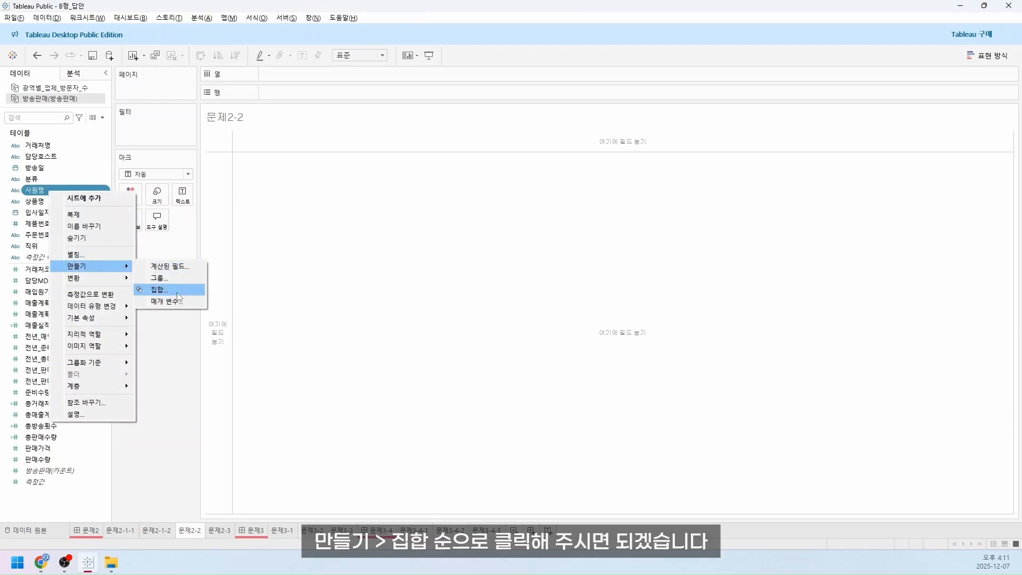
{"action": "left_click", "coordinate": [159, 290]}
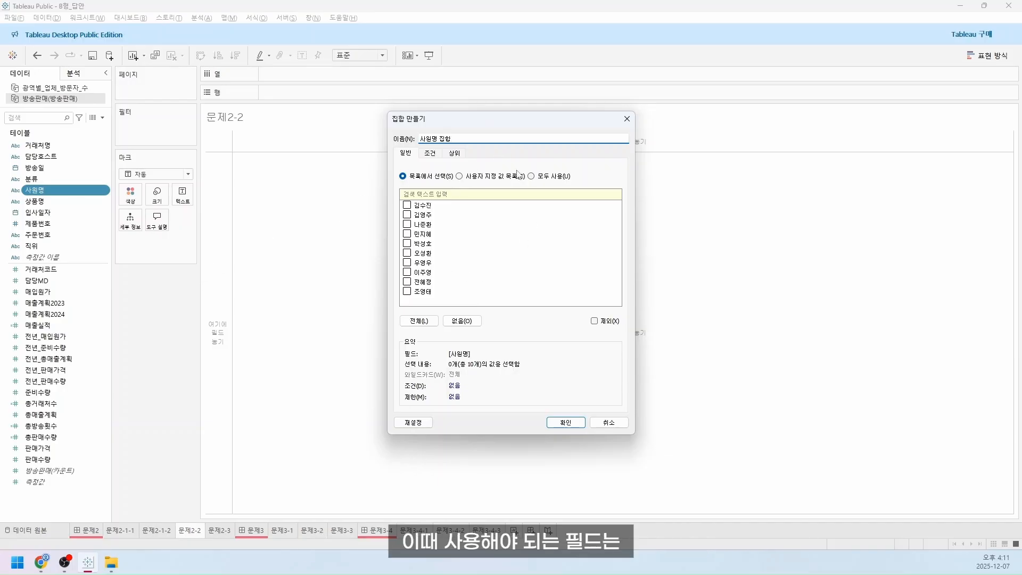
{"action": "left_click", "coordinate": [547, 176]}
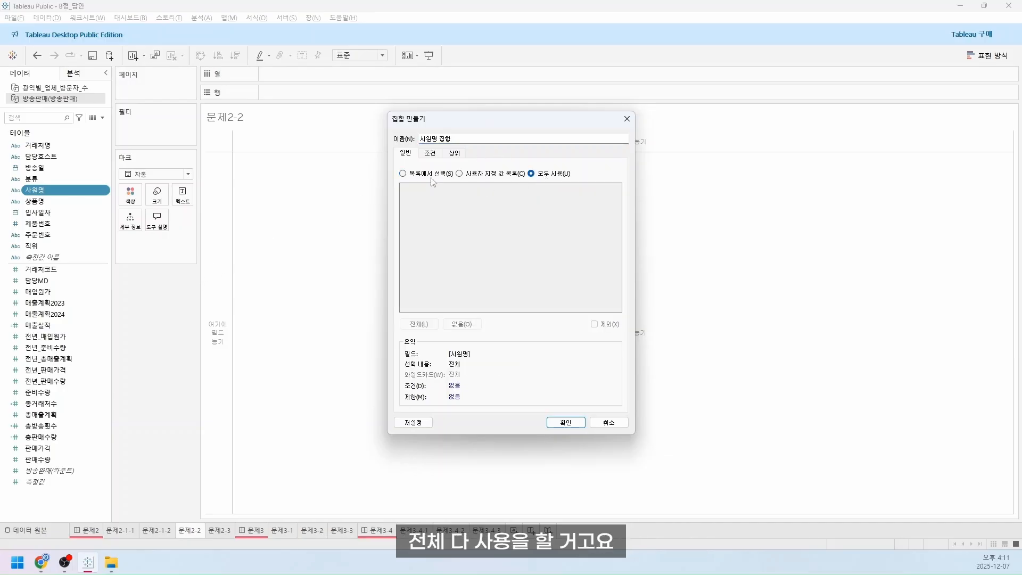
Limit the set to the 상위 3 members by field, based on the 합계 of 매출실적.
{"action": "left_click", "coordinate": [455, 153]}
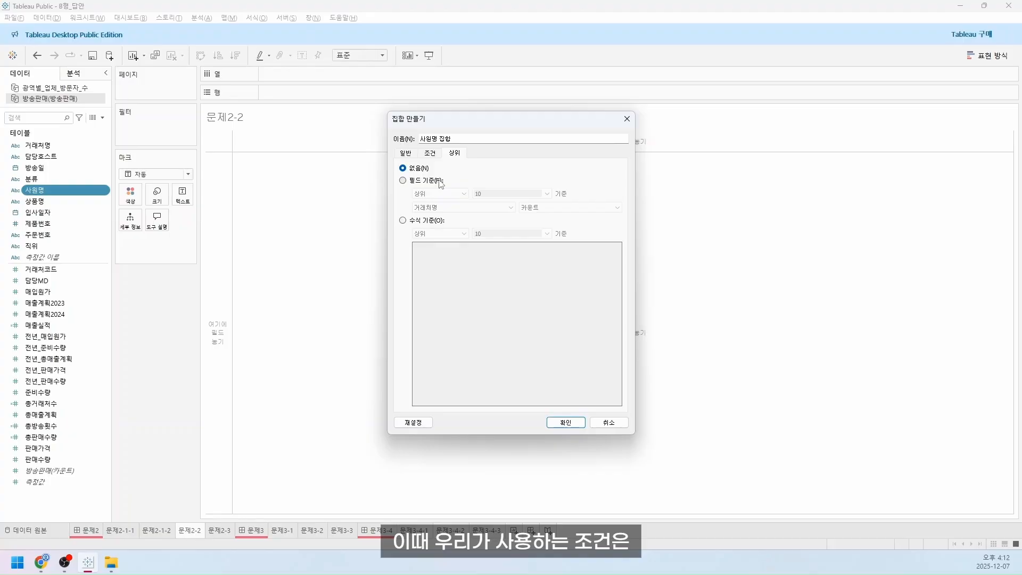
{"action": "left_click", "coordinate": [433, 180]}
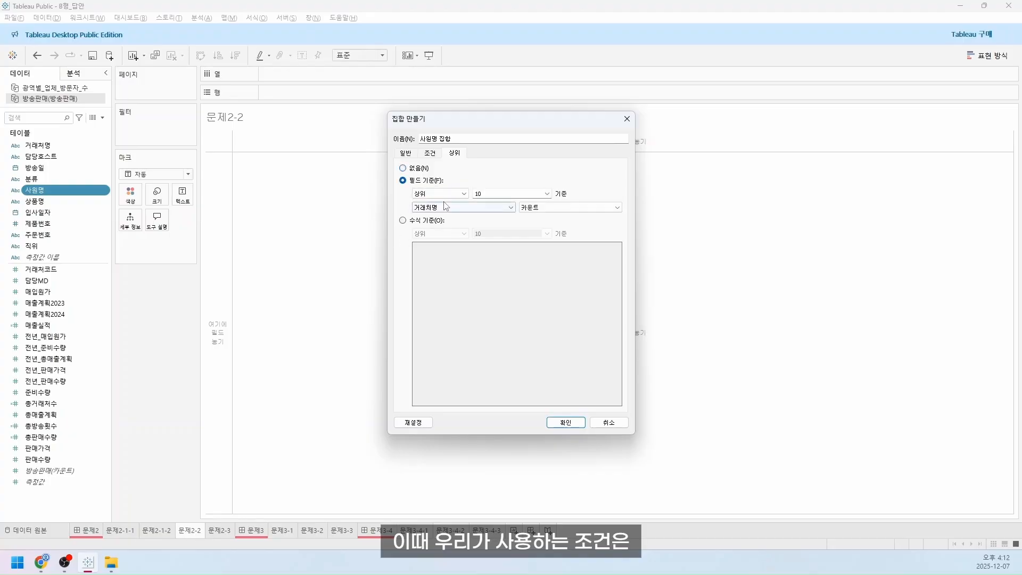
{"action": "left_click", "coordinate": [458, 207]}
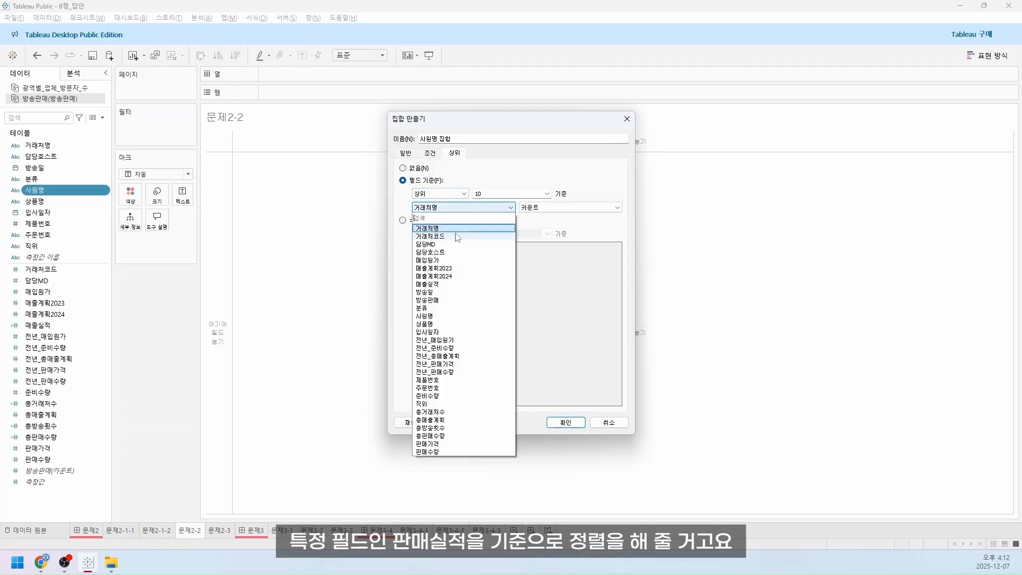
{"action": "left_click", "coordinate": [454, 285]}
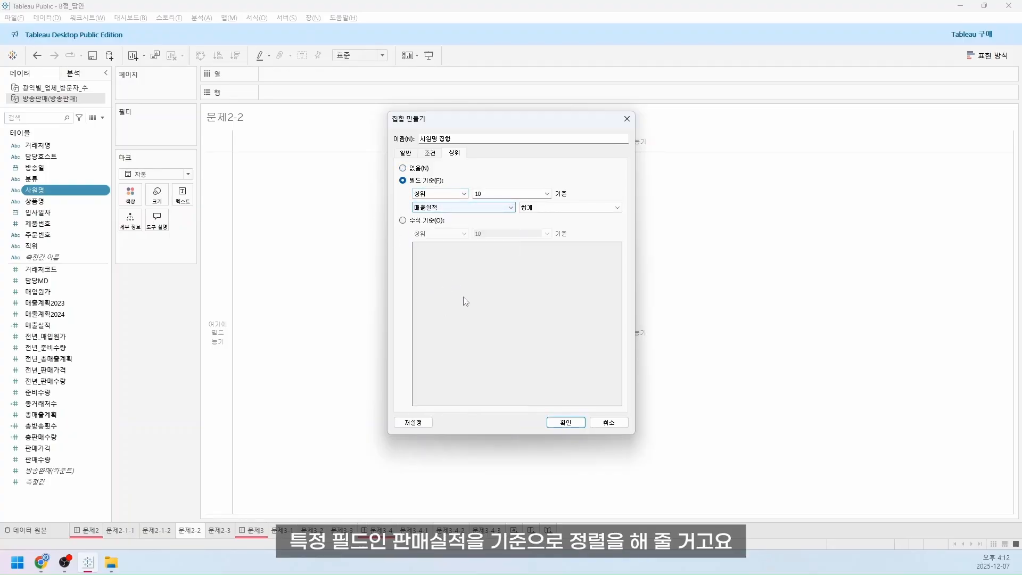
{"action": "left_click", "coordinate": [512, 194]}
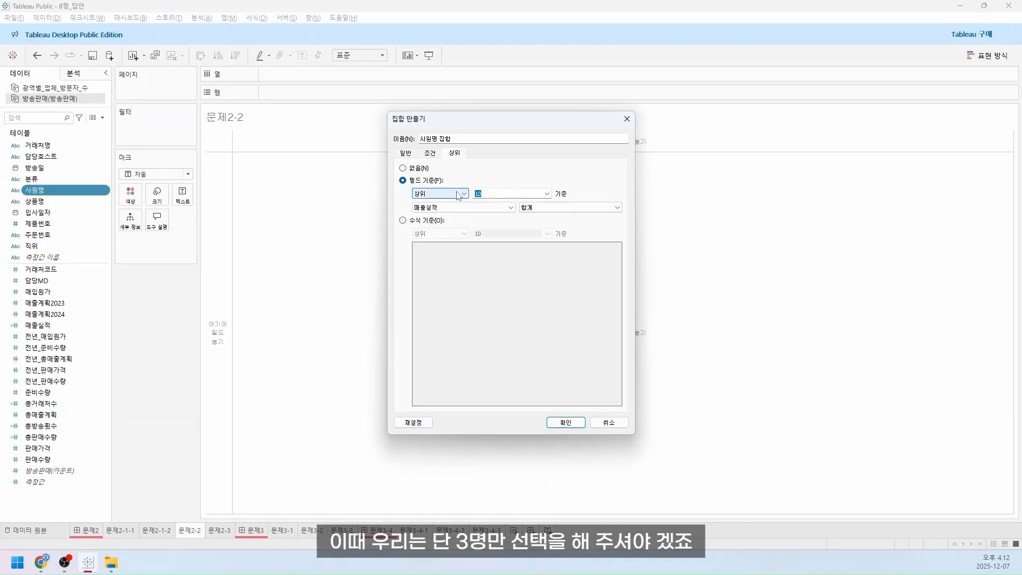
{"action": "type", "text": "3"}
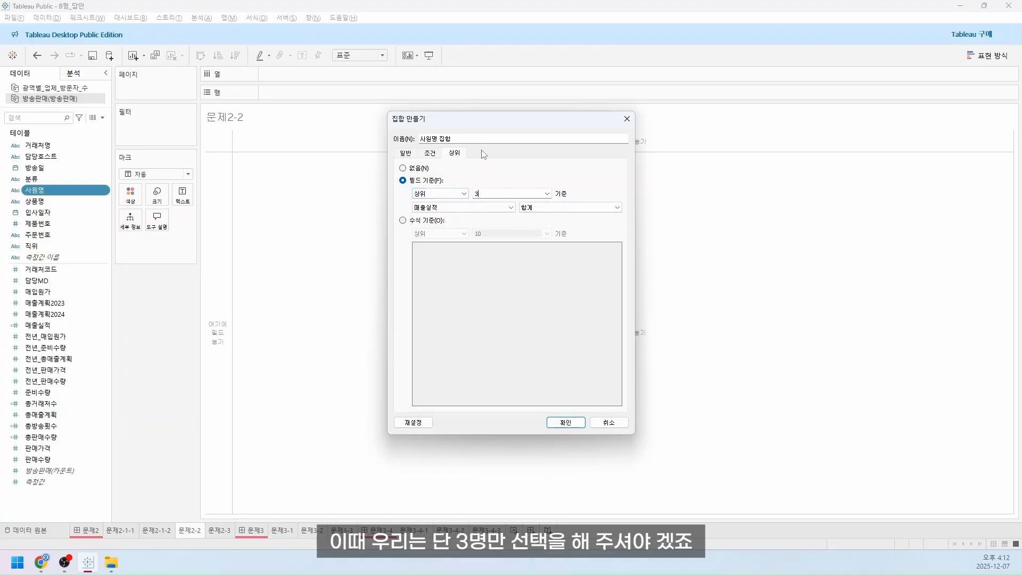
Name the set MD(Top3) and create it.
{"action": "left_click", "coordinate": [497, 139]}
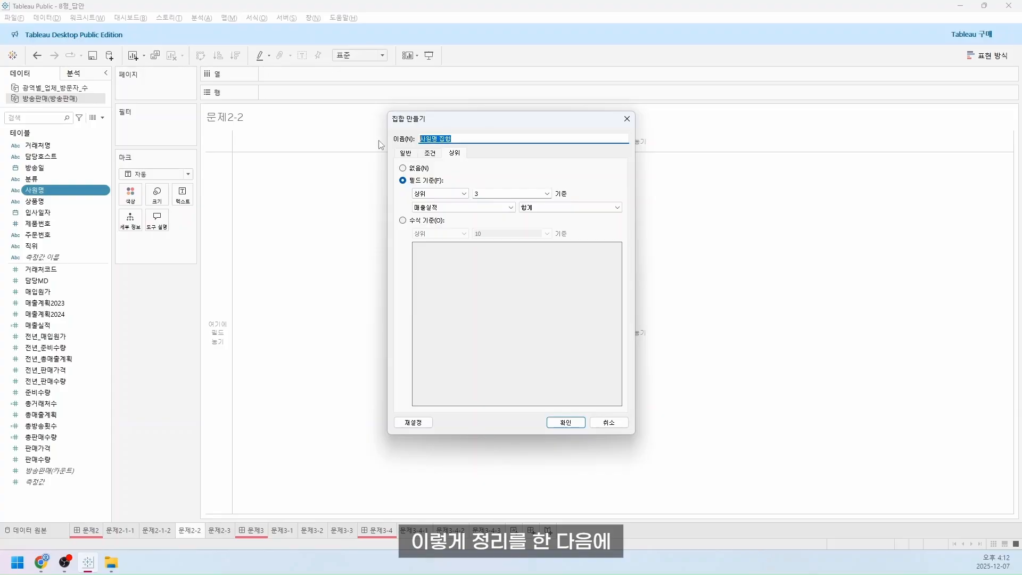
{"action": "type", "text": "MD"}
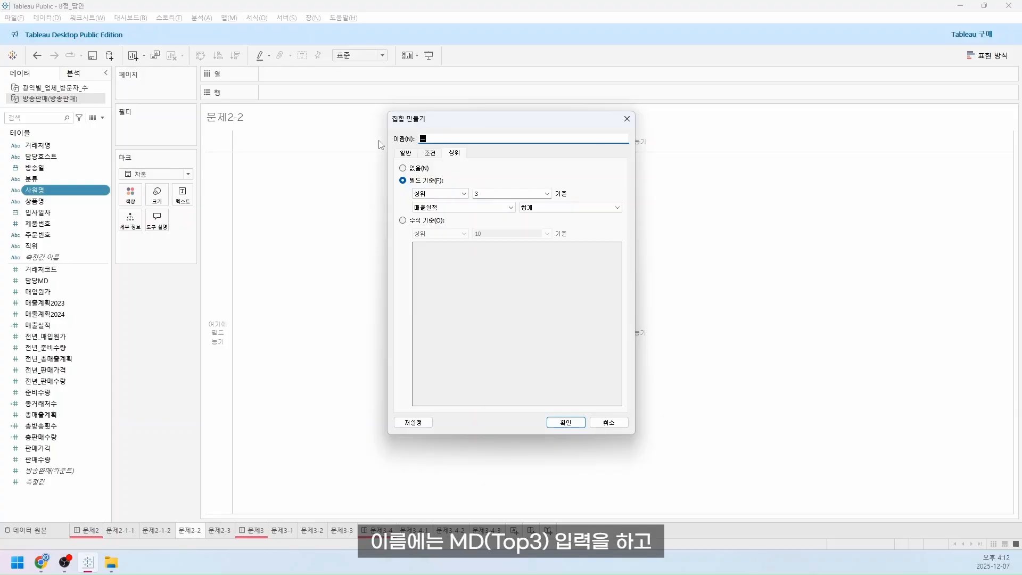
{"action": "type", "text": "(Top3)"}
{"action": "left_click", "coordinate": [566, 423]}
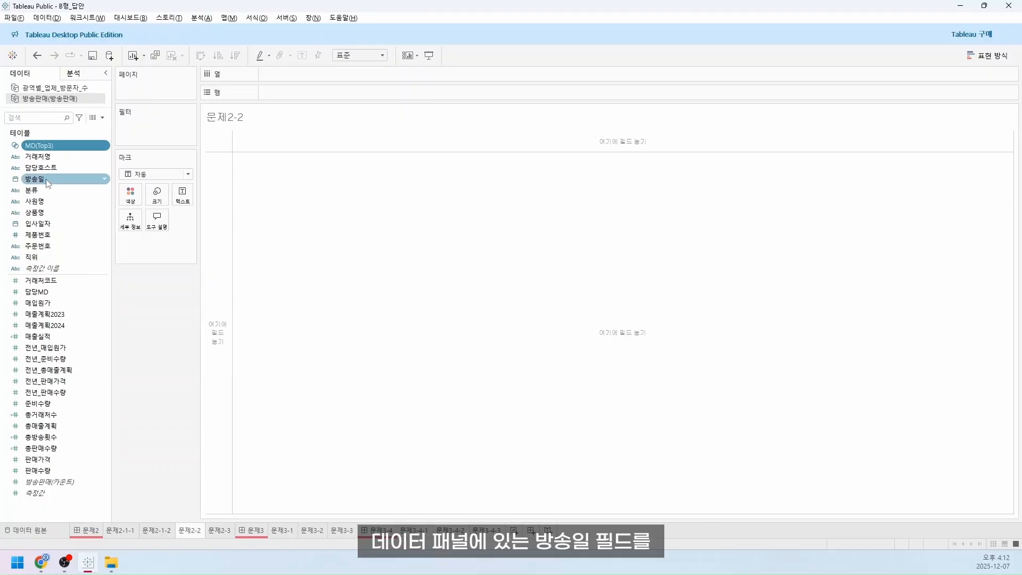
Place 방송일 on the columns of 문제2-2 and set it to the discrete 월 date part.
{"action": "left_click_drag", "start_coordinate": [48, 183], "coordinate": [328, 80]}
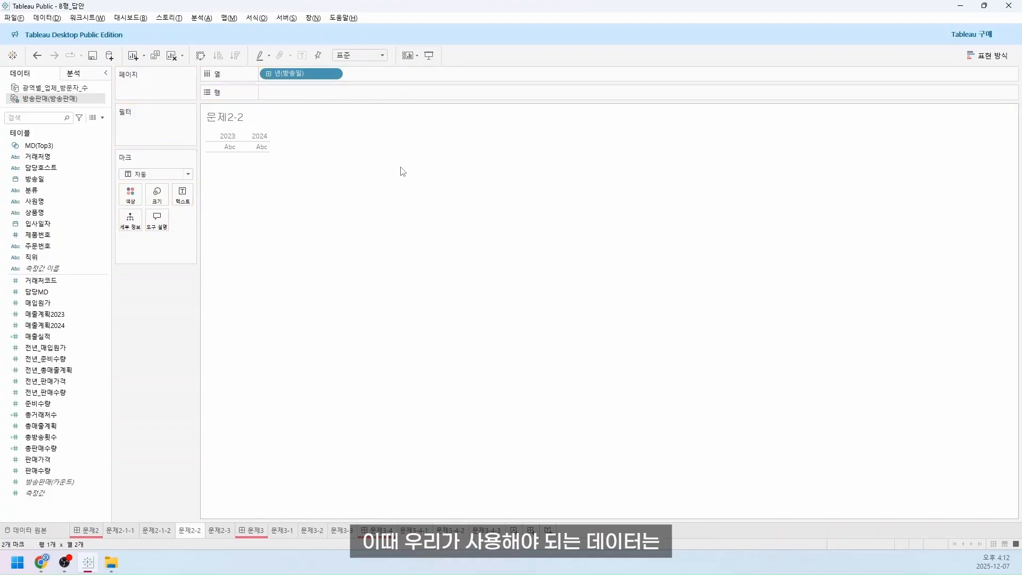
{"action": "right_click", "coordinate": [312, 79]}
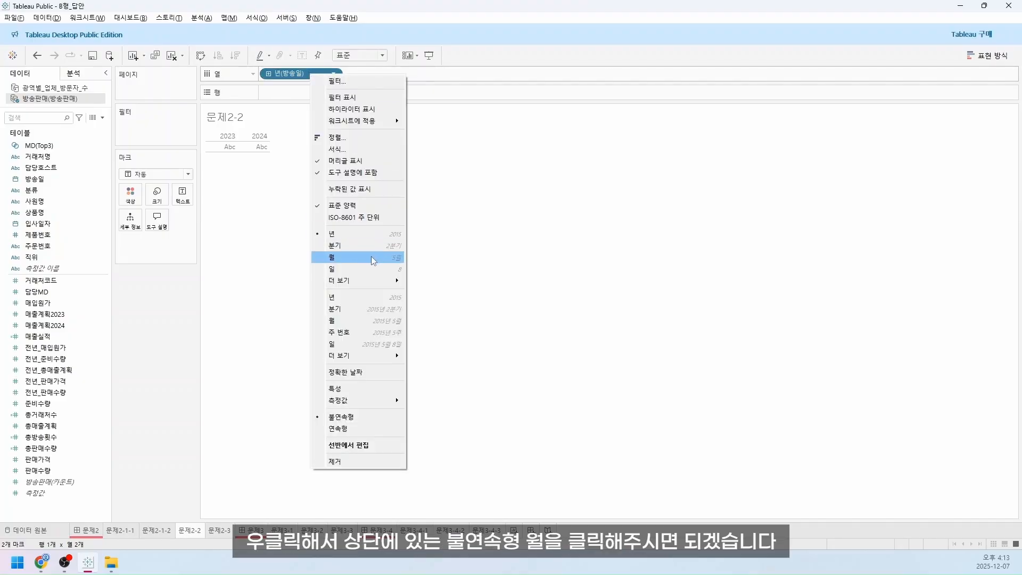
{"action": "left_click", "coordinate": [353, 256]}
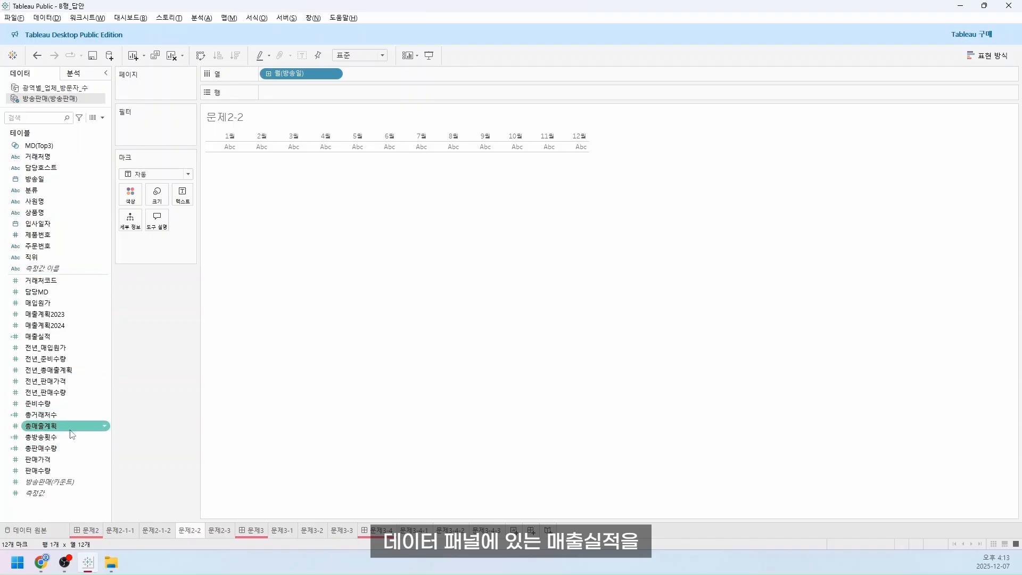
Add 매출실적 twice to the rows, combine the two measures as a dual axis, and synchronize the axes.
{"action": "left_click_drag", "start_coordinate": [50, 337], "coordinate": [304, 93]}
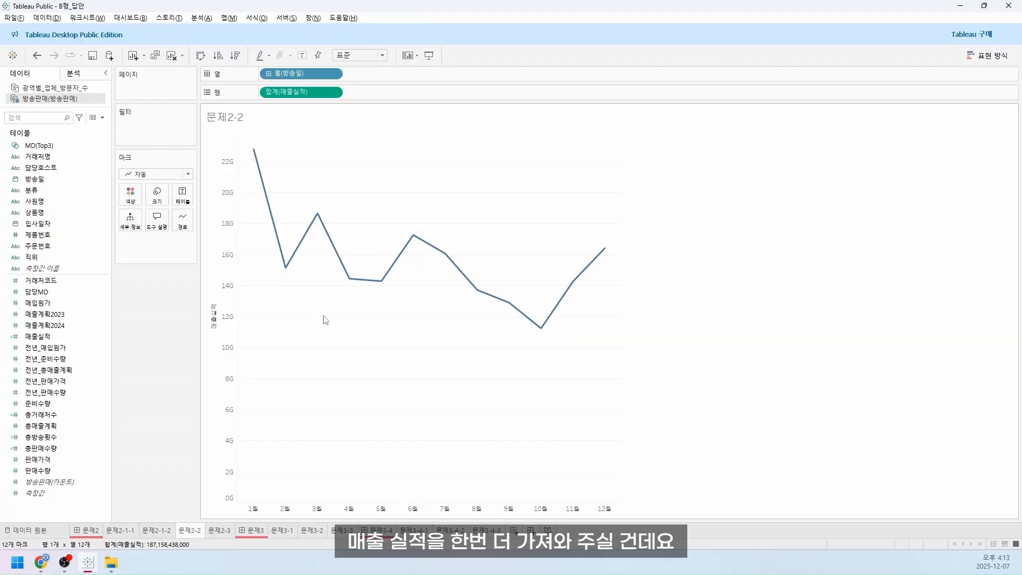
{"action": "left_click_drag", "start_coordinate": [57, 341], "coordinate": [384, 92]}
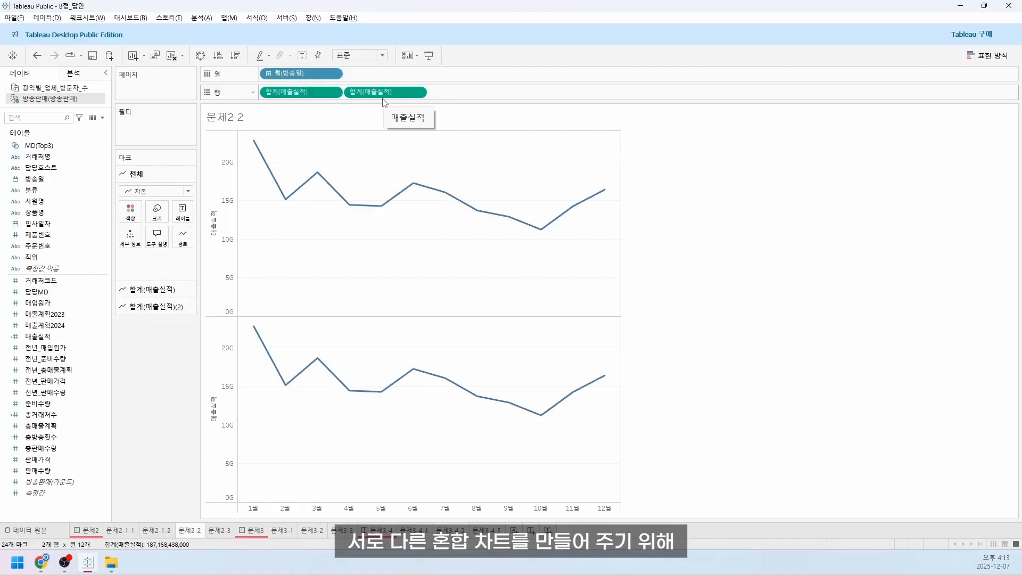
{"action": "right_click", "coordinate": [383, 98]}
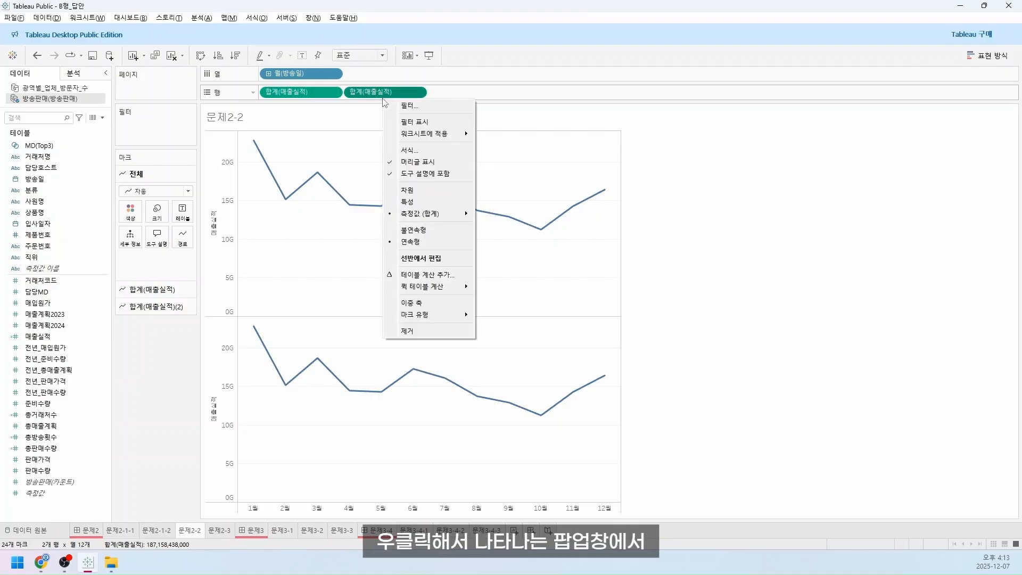
{"action": "left_click", "coordinate": [432, 303]}
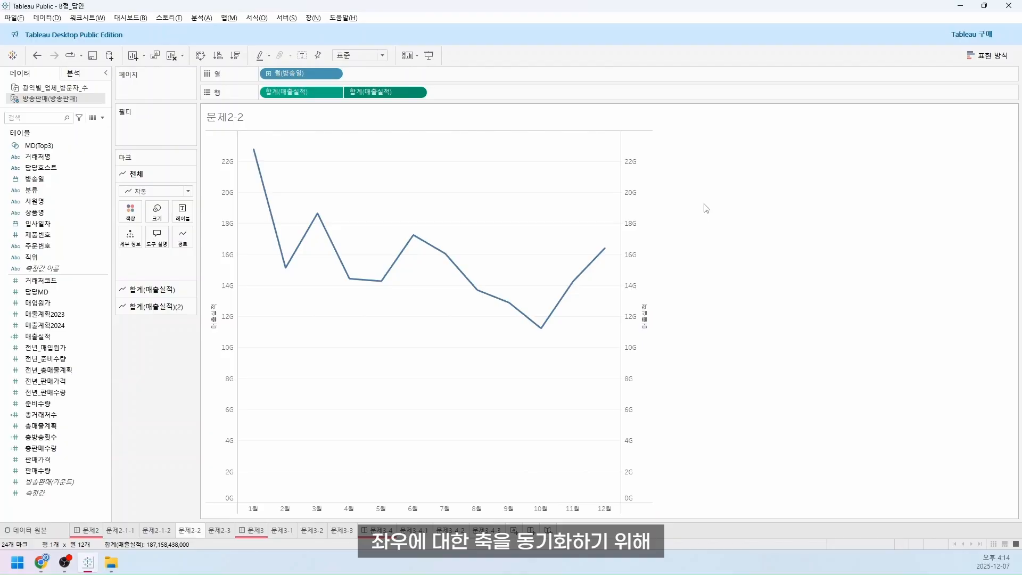
{"action": "right_click", "coordinate": [628, 182]}
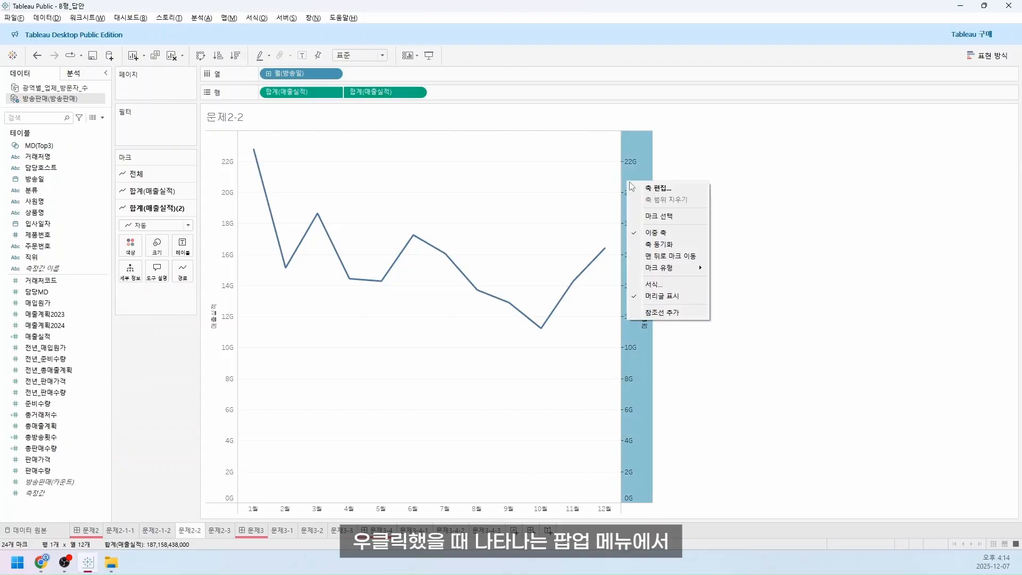
{"action": "left_click", "coordinate": [674, 246]}
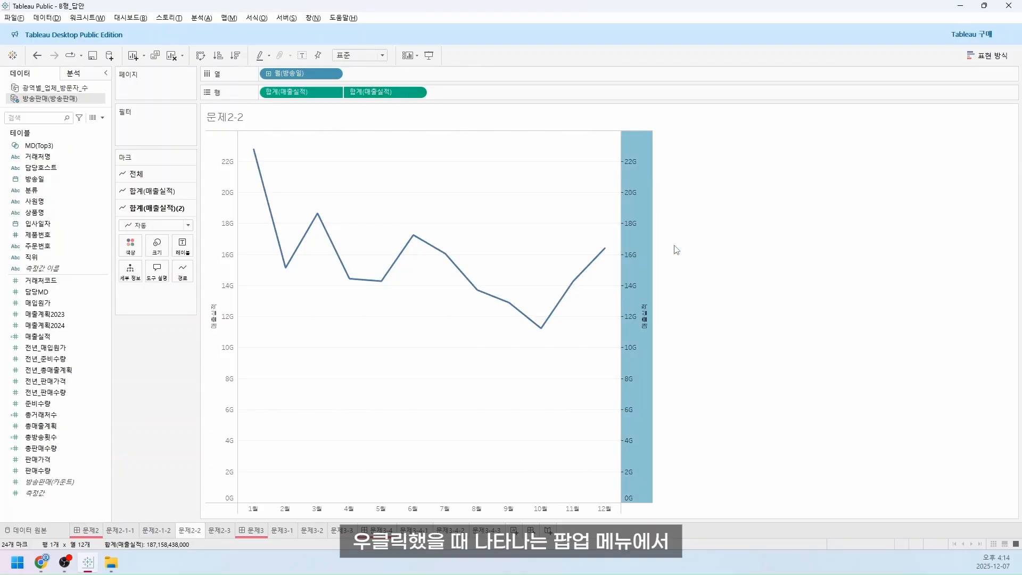
{"action": "left_click", "coordinate": [745, 229]}
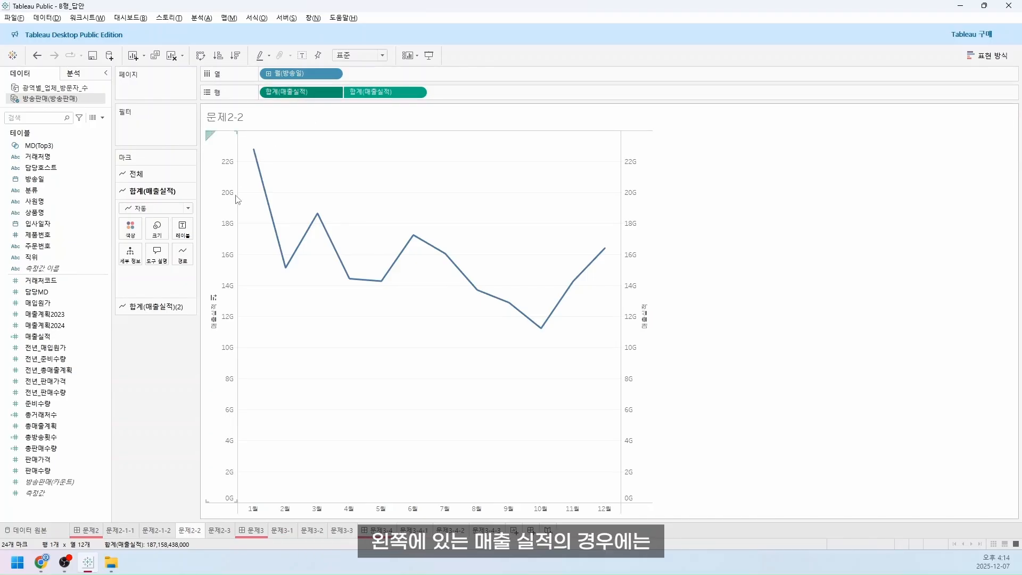
Set the mark type of the first 매출실적 measure to 막대 and of the second one to 영역.
{"action": "left_click", "coordinate": [156, 208]}
{"action": "left_click", "coordinate": [155, 207]}
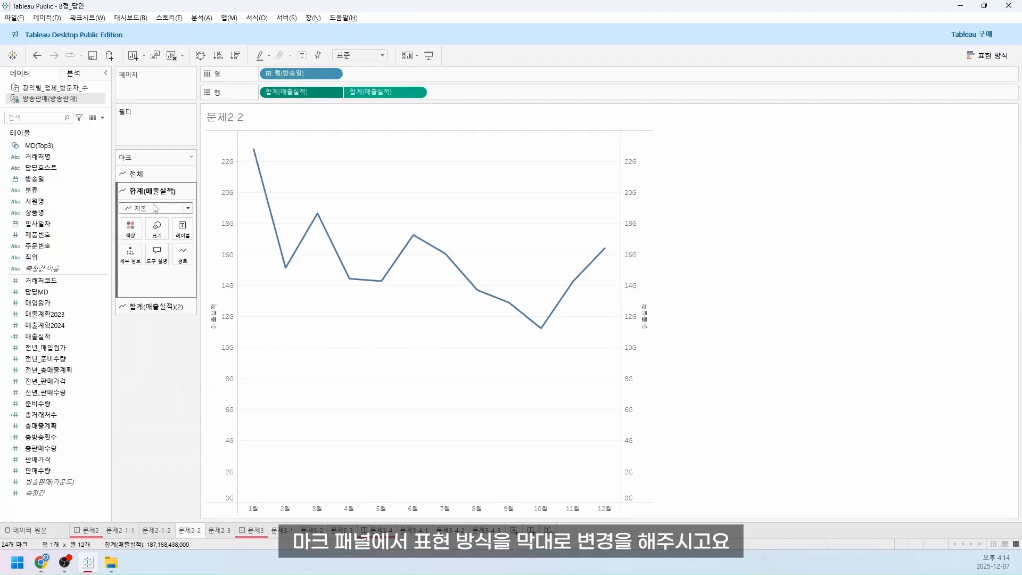
{"action": "left_click", "coordinate": [138, 210]}
{"action": "left_click", "coordinate": [143, 233]}
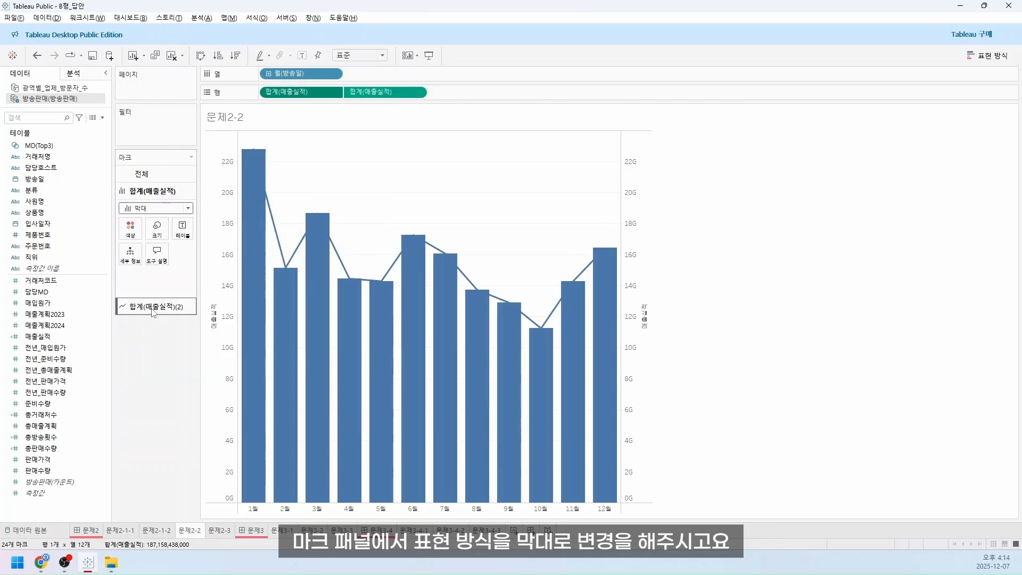
{"action": "left_click", "coordinate": [384, 92]}
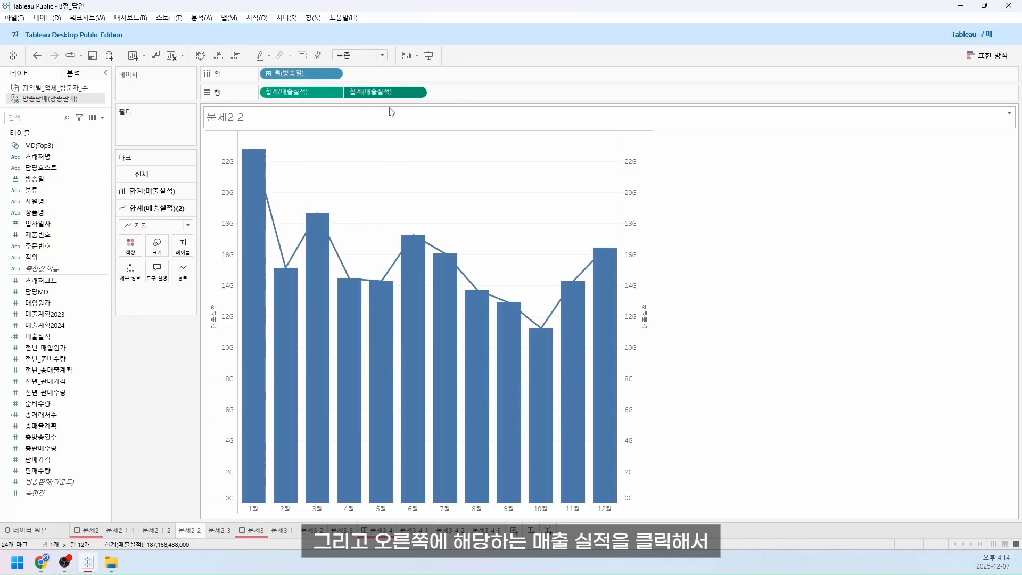
{"action": "left_click", "coordinate": [154, 226]}
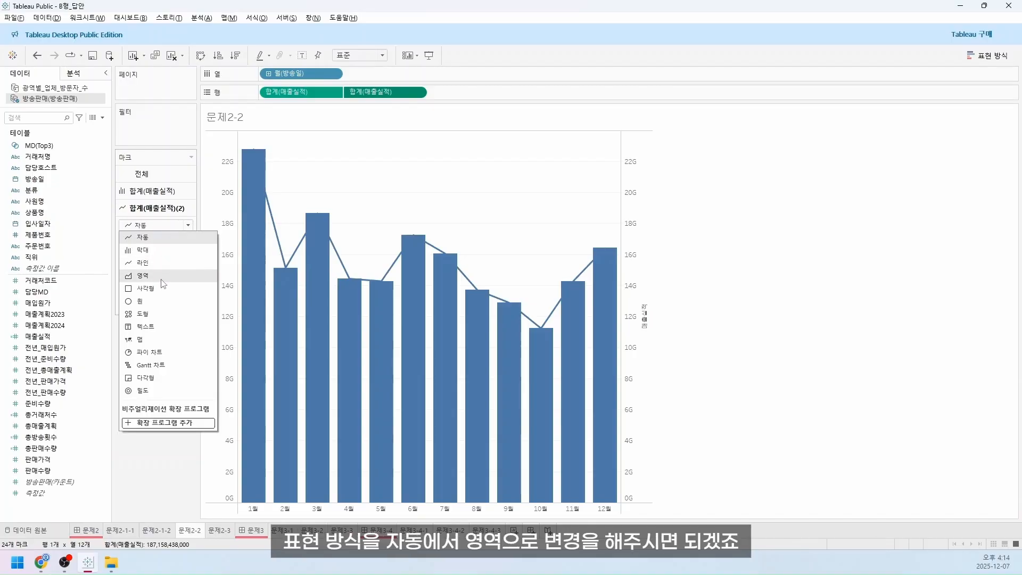
{"action": "left_click", "coordinate": [143, 276]}
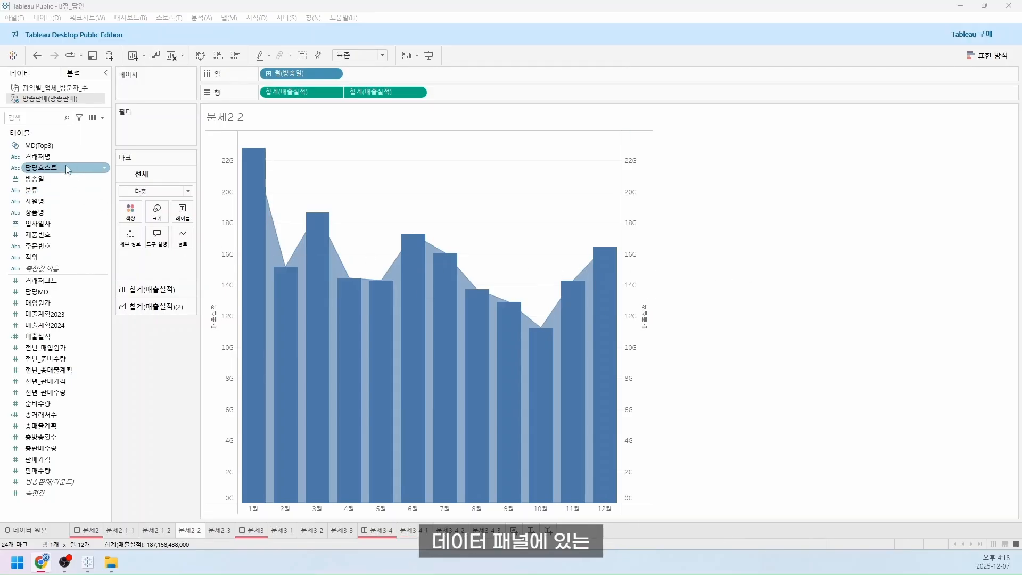
Color all marks by the MD(Top3) set and show the set's members instead of In/Out.
{"action": "left_click_drag", "start_coordinate": [57, 147], "coordinate": [131, 209]}
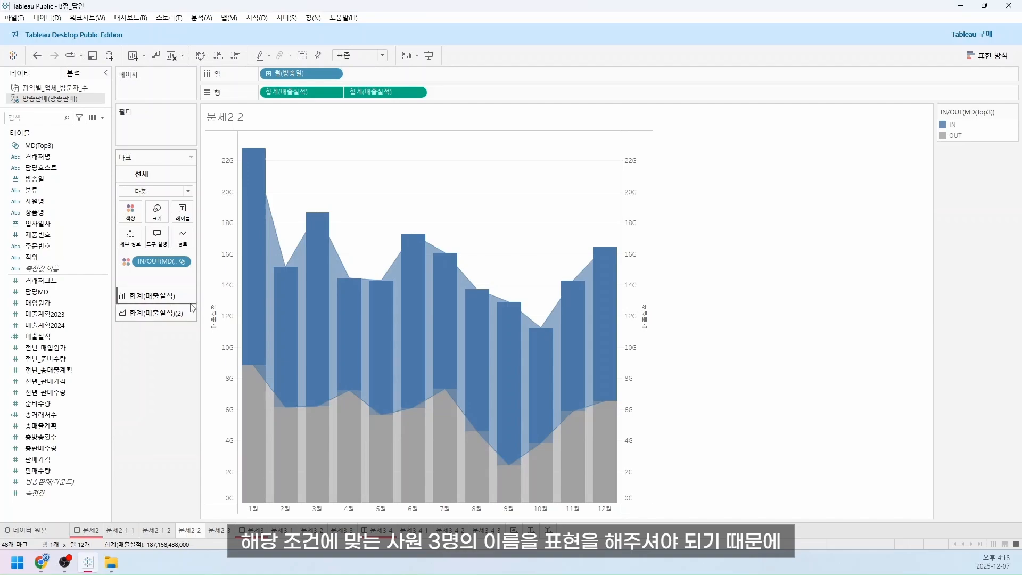
{"action": "right_click", "coordinate": [166, 266]}
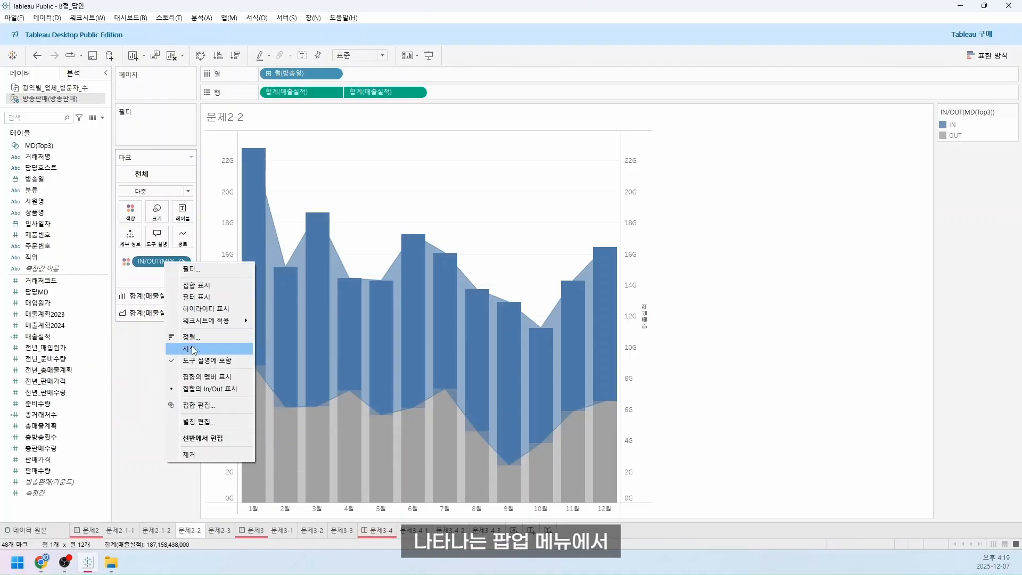
{"action": "left_click", "coordinate": [209, 377]}
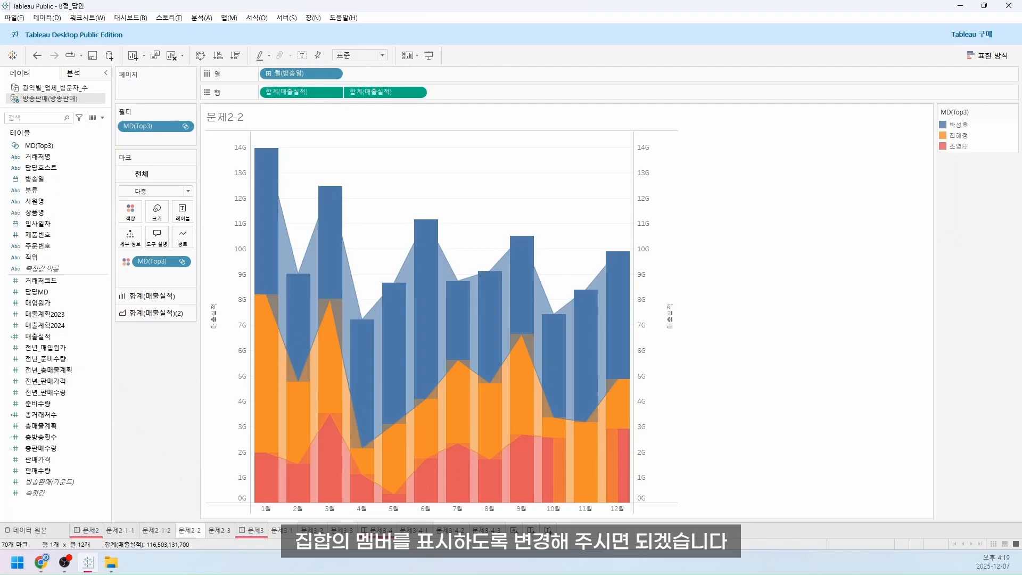
Hide the 매출실적 axis headers on the 문제2-2 chart and open the 문제2 dashboard.
{"action": "right_click", "coordinate": [234, 220]}
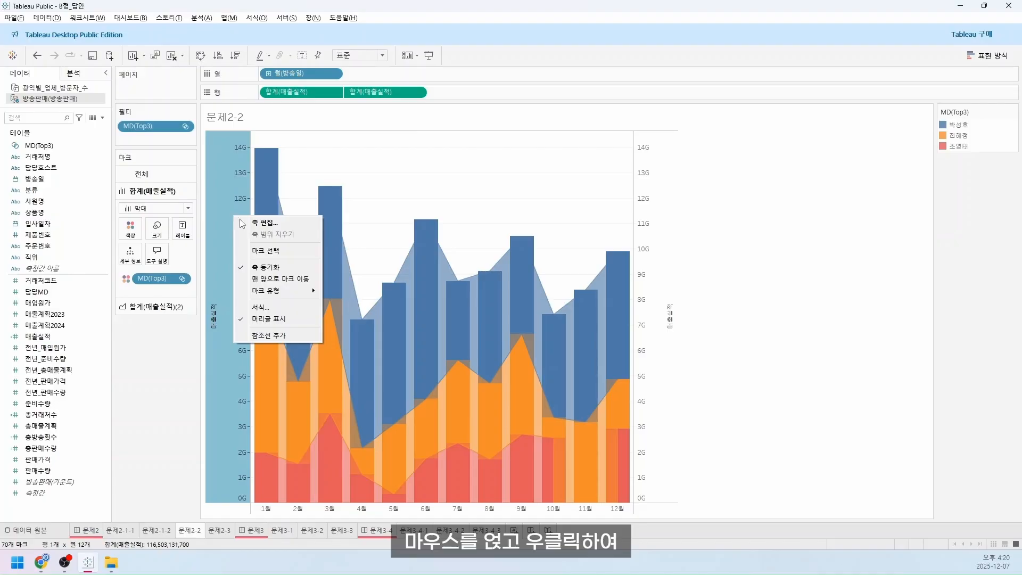
{"action": "left_click", "coordinate": [276, 319]}
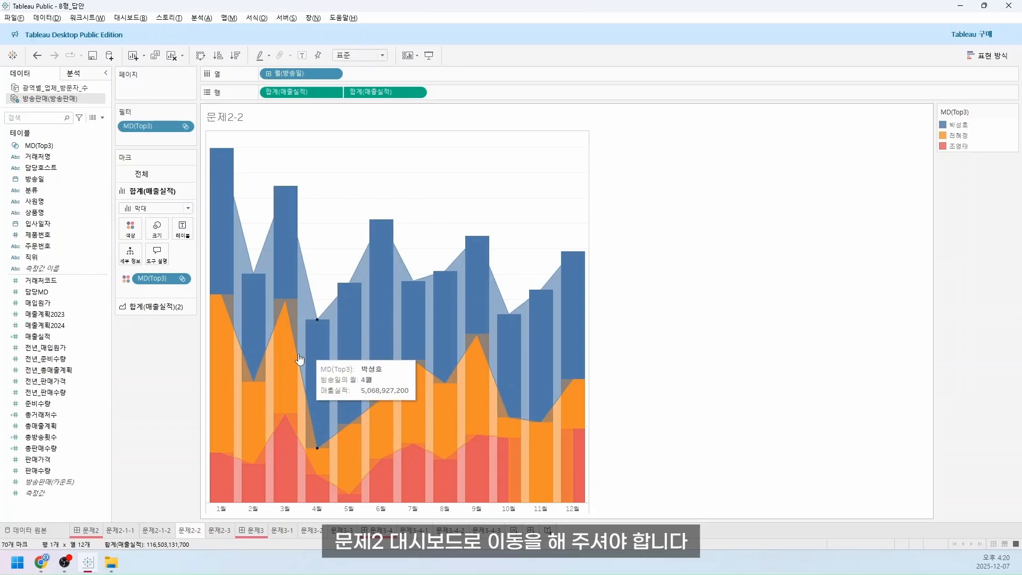
{"action": "mouse_move", "coordinate": [99, 534]}
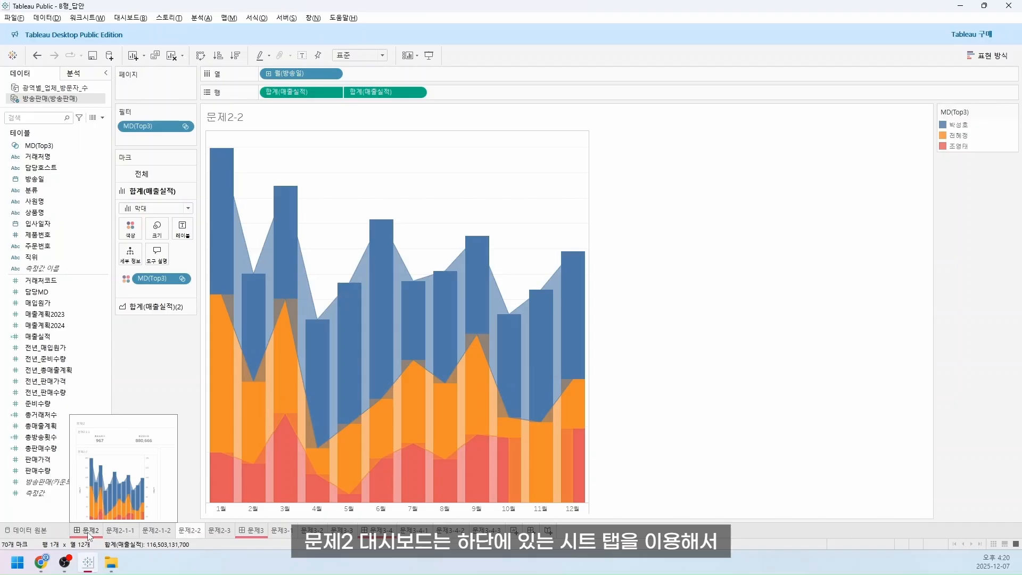
{"action": "left_click", "coordinate": [89, 531]}
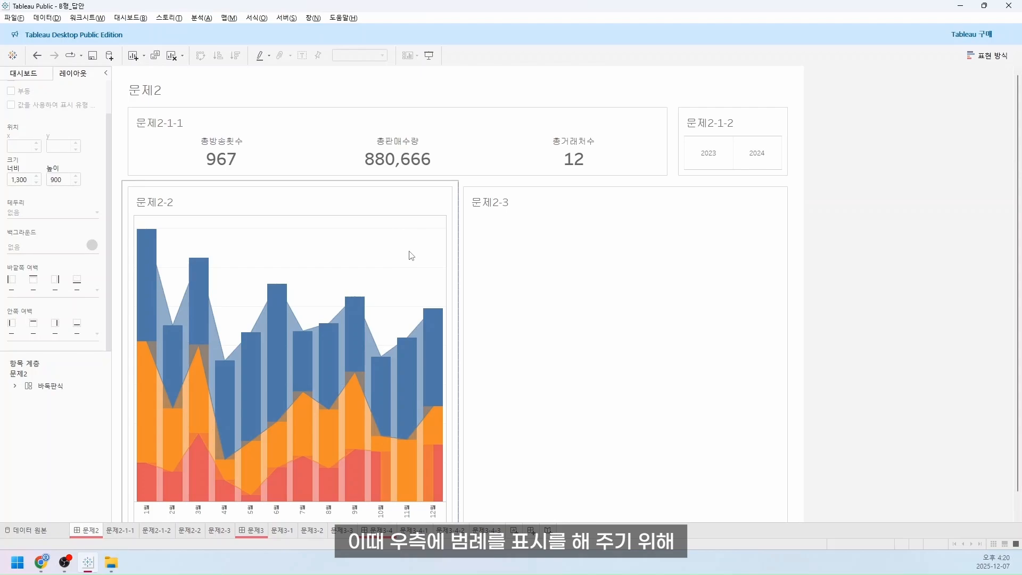
Show the MD(Top3) color legend of the 문제2-2 chart on the 문제2 dashboard.
{"action": "left_click", "coordinate": [322, 220]}
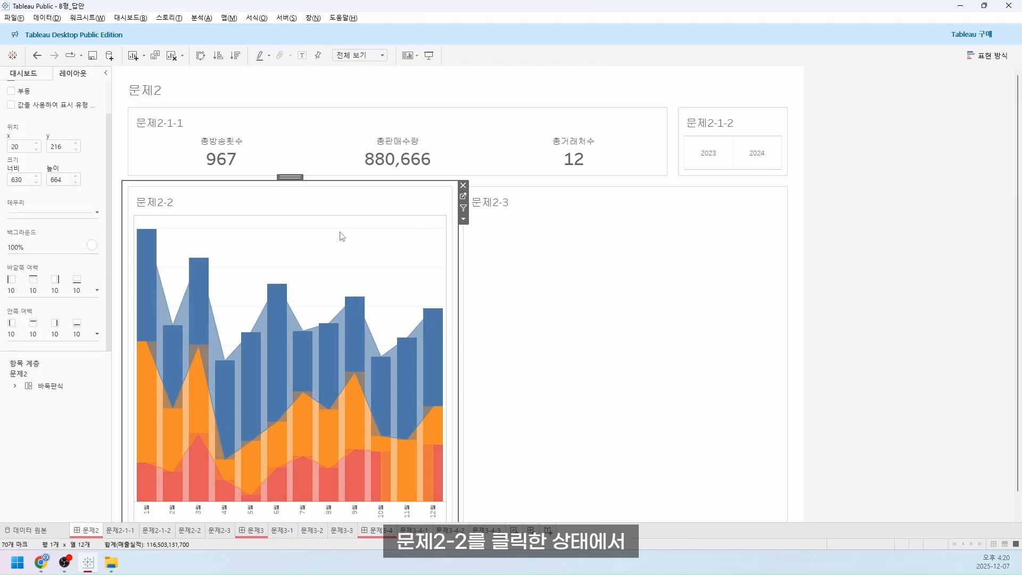
{"action": "left_click", "coordinate": [201, 20]}
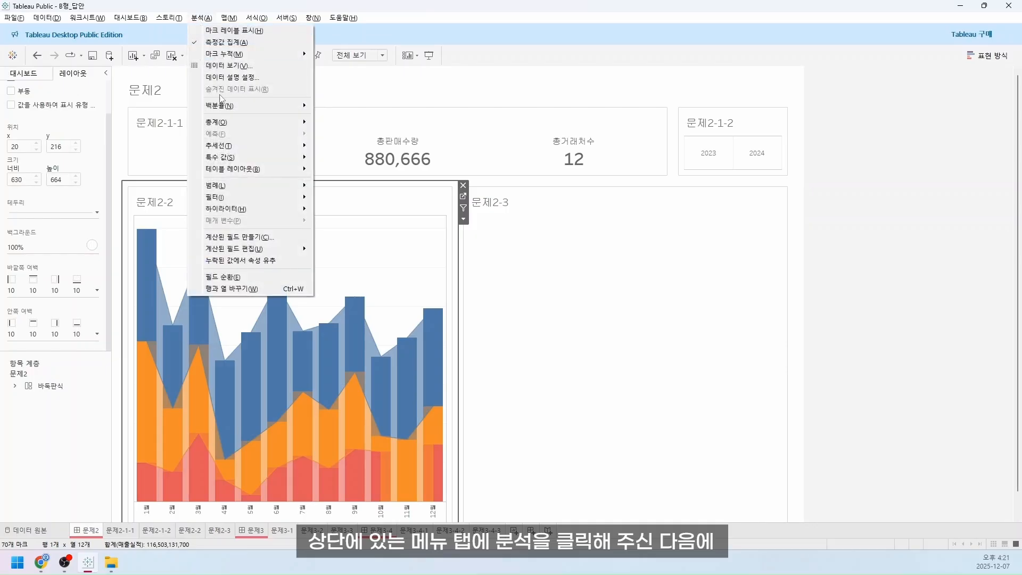
{"action": "mouse_move", "coordinate": [246, 190]}
{"action": "left_click", "coordinate": [328, 186]}
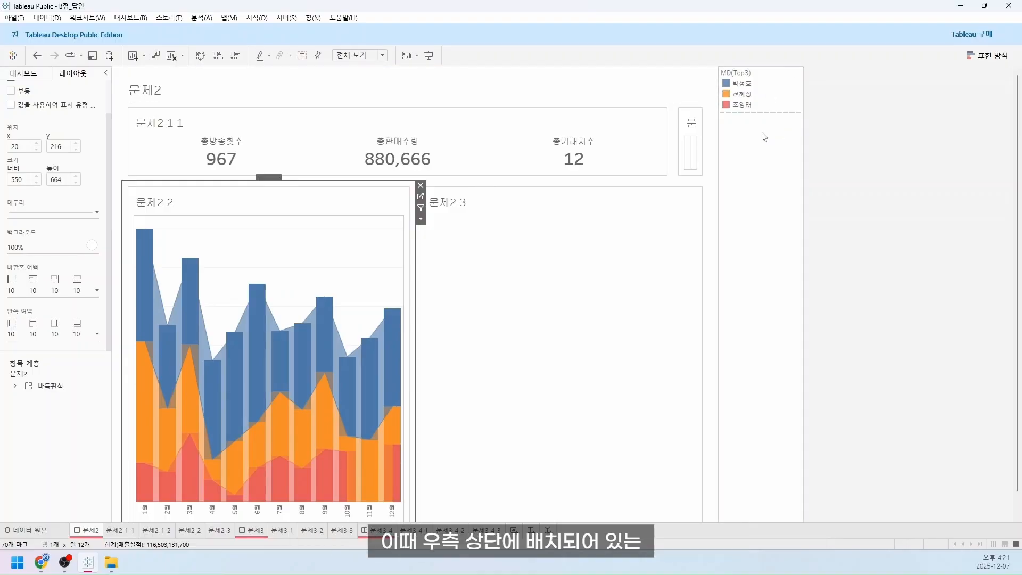
Float the MD(Top3) legend over the upper-right area of the 문제2-2 chart and hide the legend's title.
{"action": "left_click", "coordinate": [766, 75]}
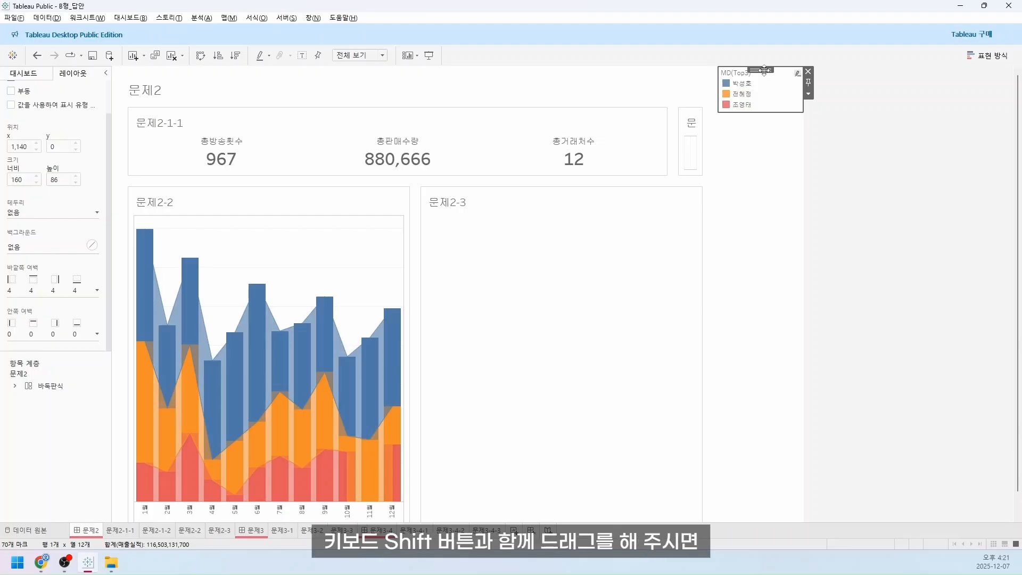
{"action": "left_click_drag", "start_coordinate": [764, 70], "coordinate": [402, 230]}
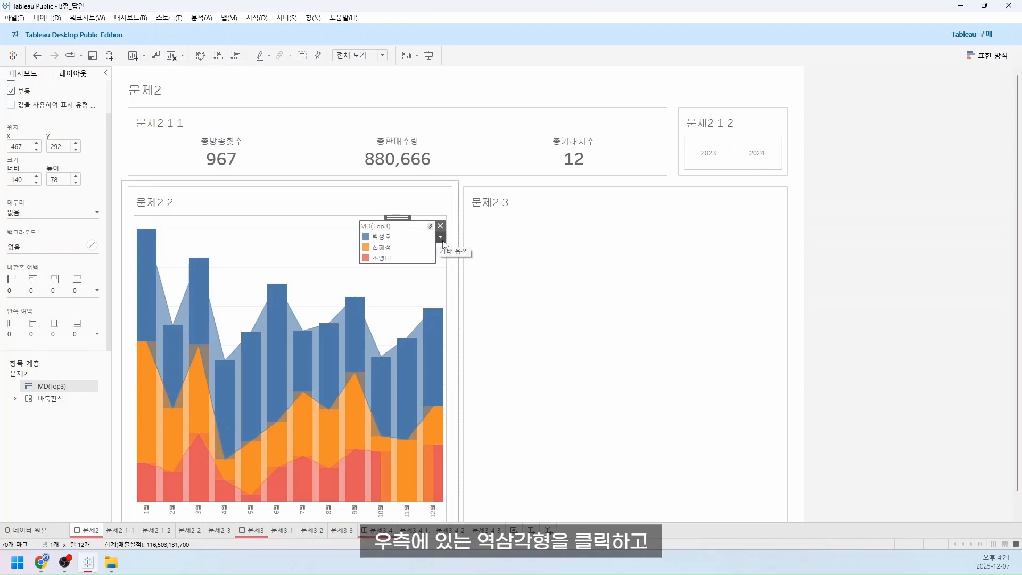
{"action": "left_click", "coordinate": [442, 239]}
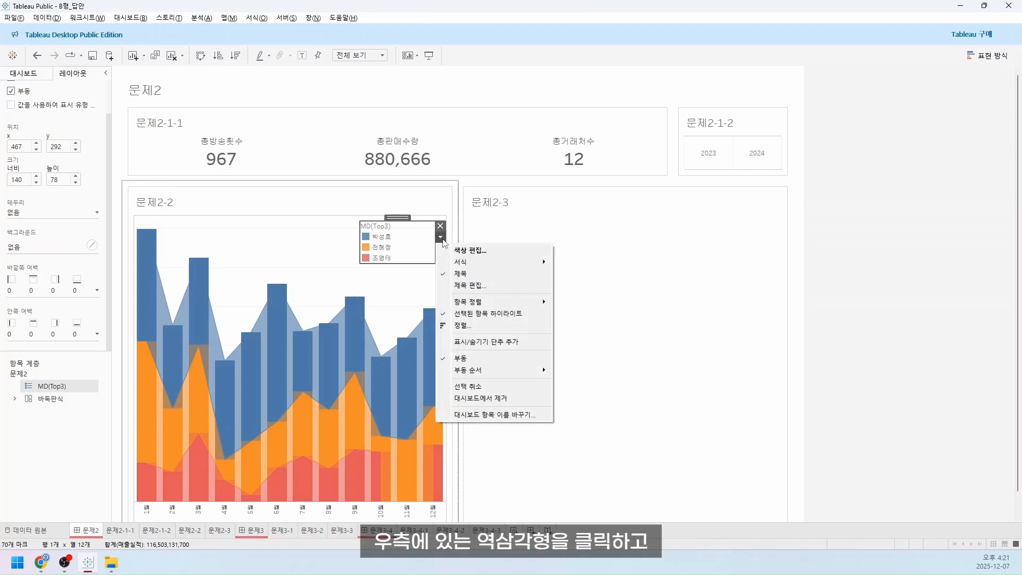
{"action": "left_click", "coordinate": [461, 275]}
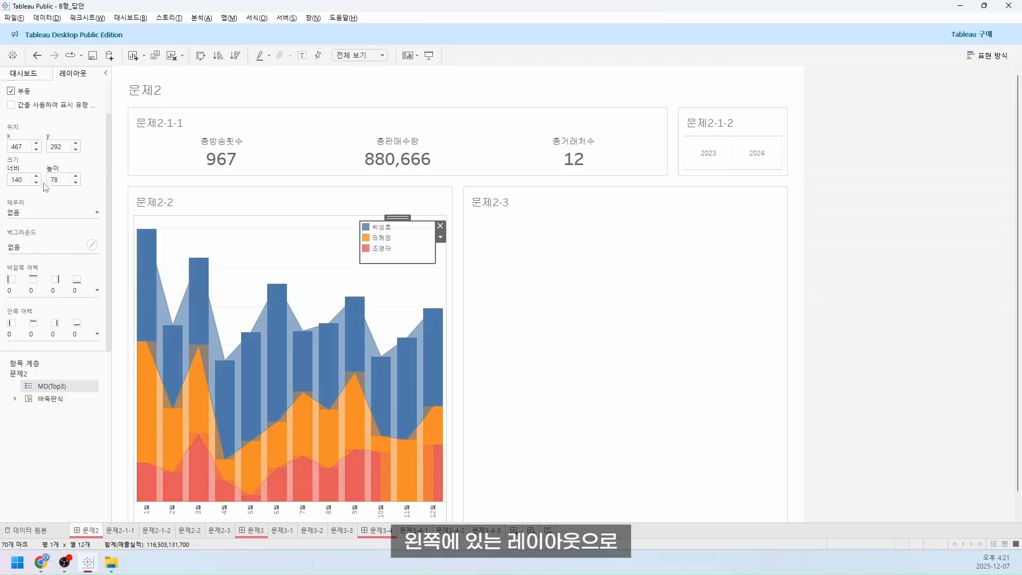
Set the floating legend's width to 100 and move it right to about x 515, y 294 in the 문제2-2 chart's upper-right corner.
{"action": "left_click_drag", "start_coordinate": [24, 181], "coordinate": [5, 184]}
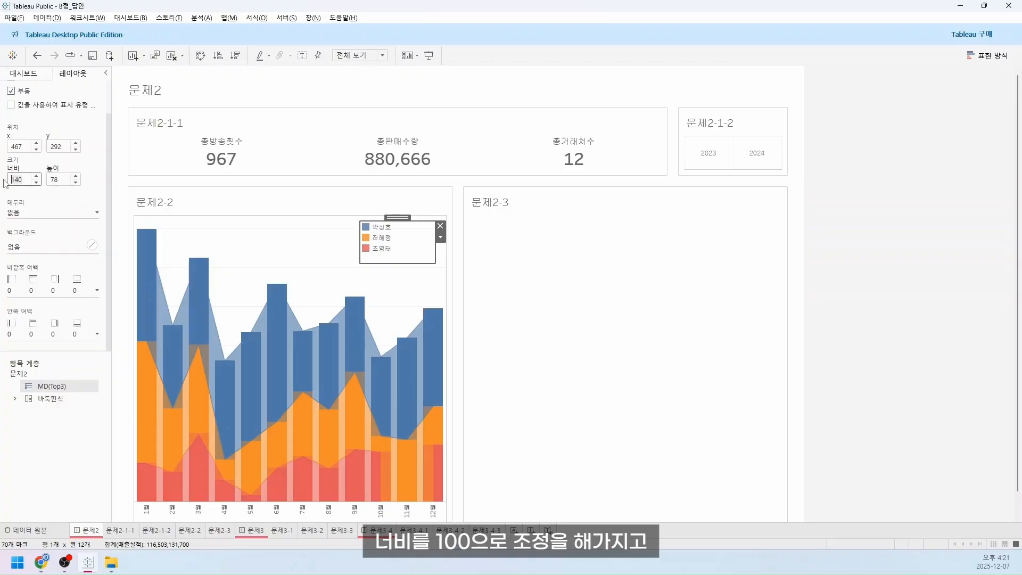
{"action": "type", "text": "100"}
{"action": "key", "text": "Return"}
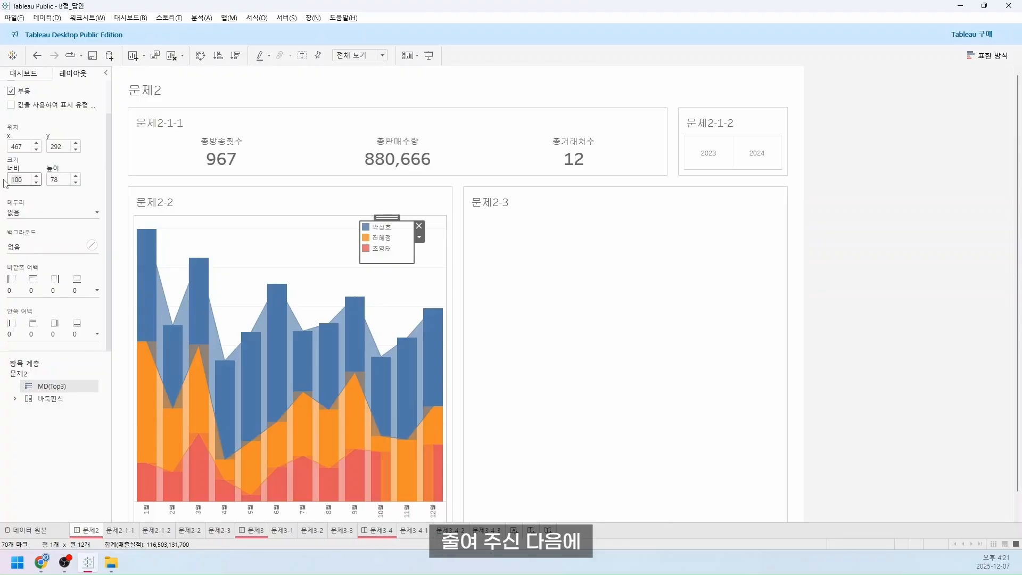
{"action": "left_click_drag", "start_coordinate": [392, 218], "coordinate": [416, 218]}
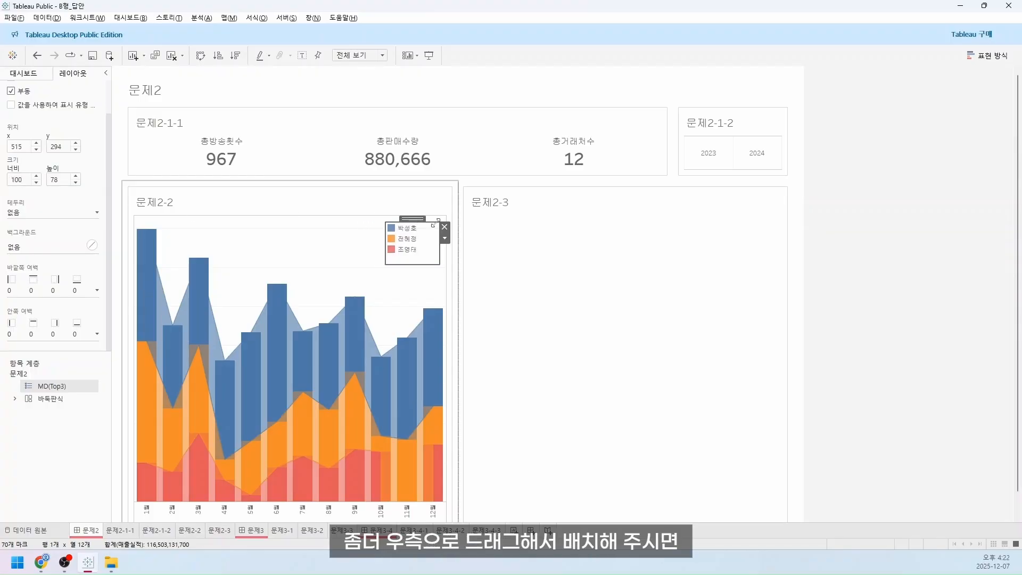
{"action": "left_click", "coordinate": [856, 181]}
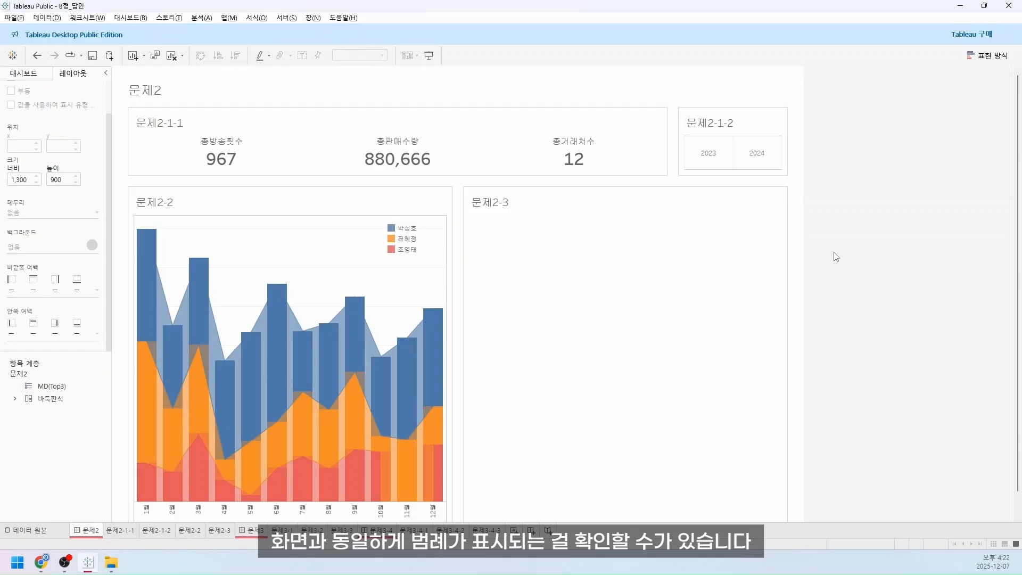
Rotate the month labels on the 문제2-2 chart's horizontal axis so they read horizontally, and clear the month selection.
{"action": "right_click", "coordinate": [354, 512]}
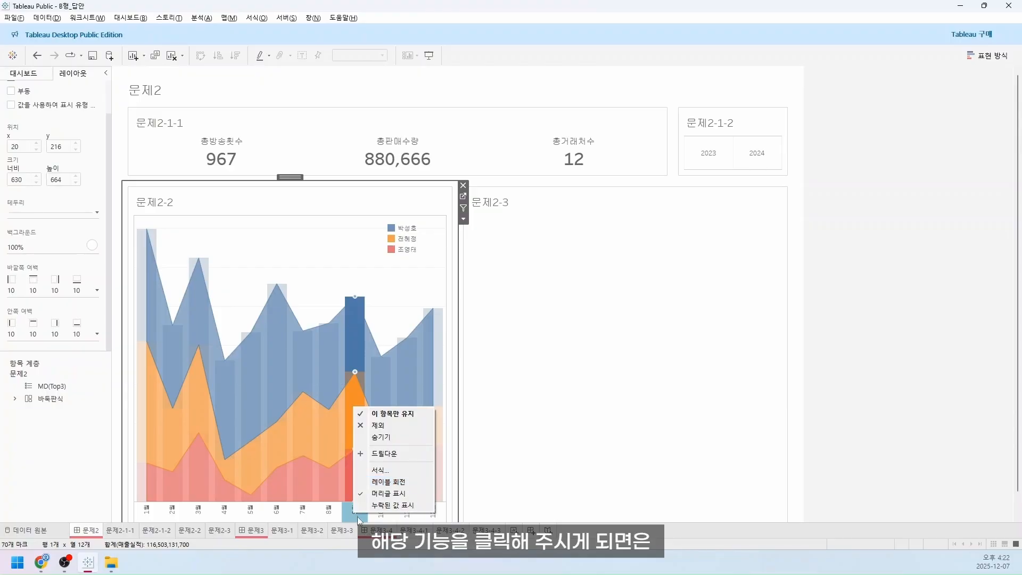
{"action": "left_click", "coordinate": [382, 483]}
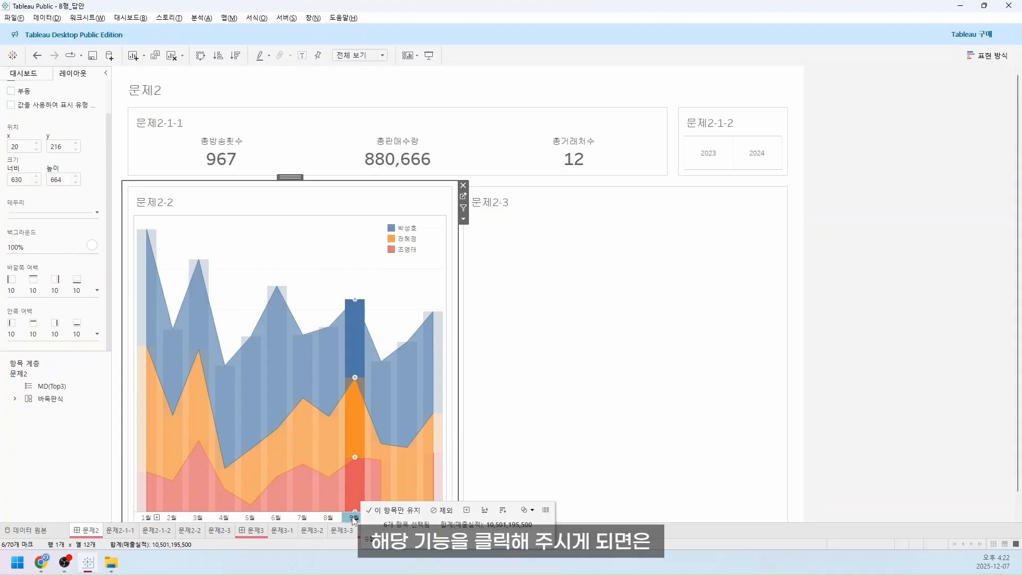
{"action": "left_click", "coordinate": [354, 519]}
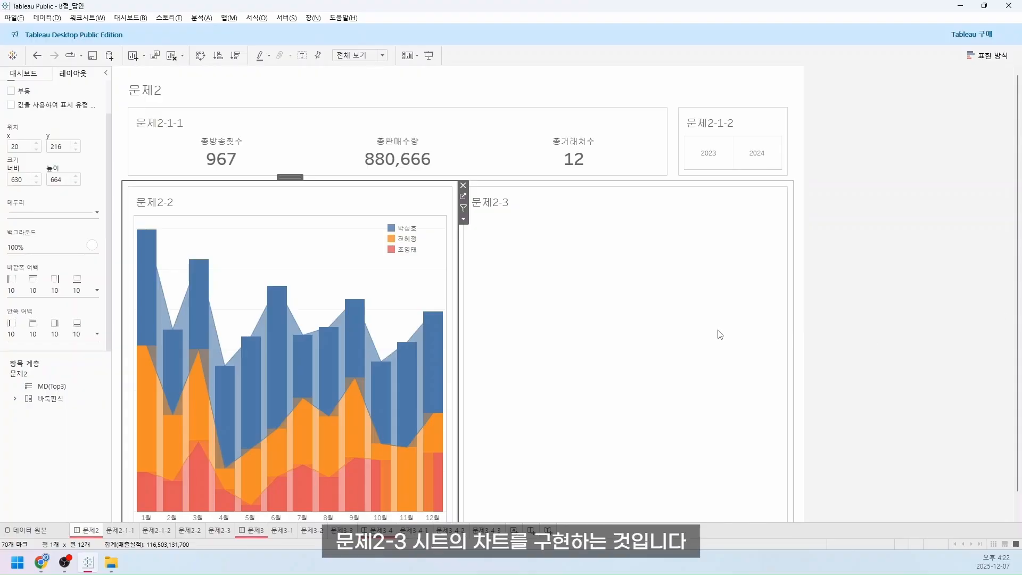
On the 문제2-3 sheet, set the mark type to 파이 차트 and color the marks by 담당호스트.
{"action": "left_click", "coordinate": [219, 532]}
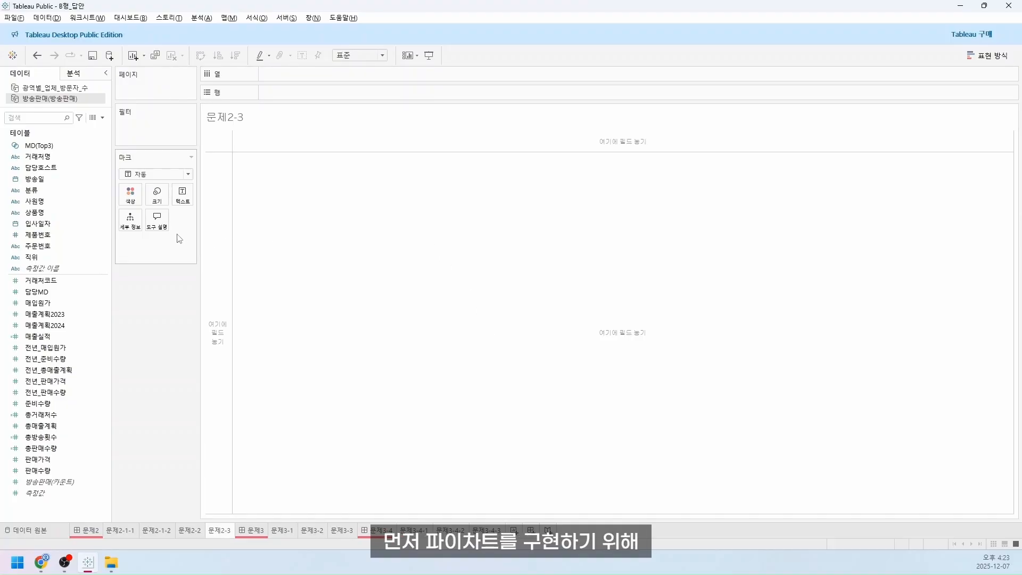
{"action": "left_click", "coordinate": [160, 176]}
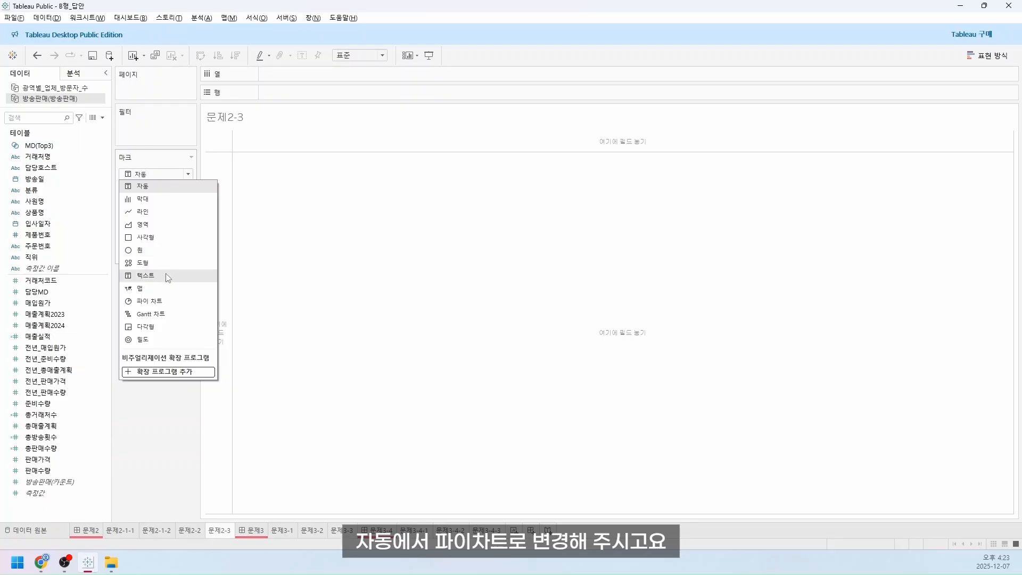
{"action": "left_click", "coordinate": [163, 302]}
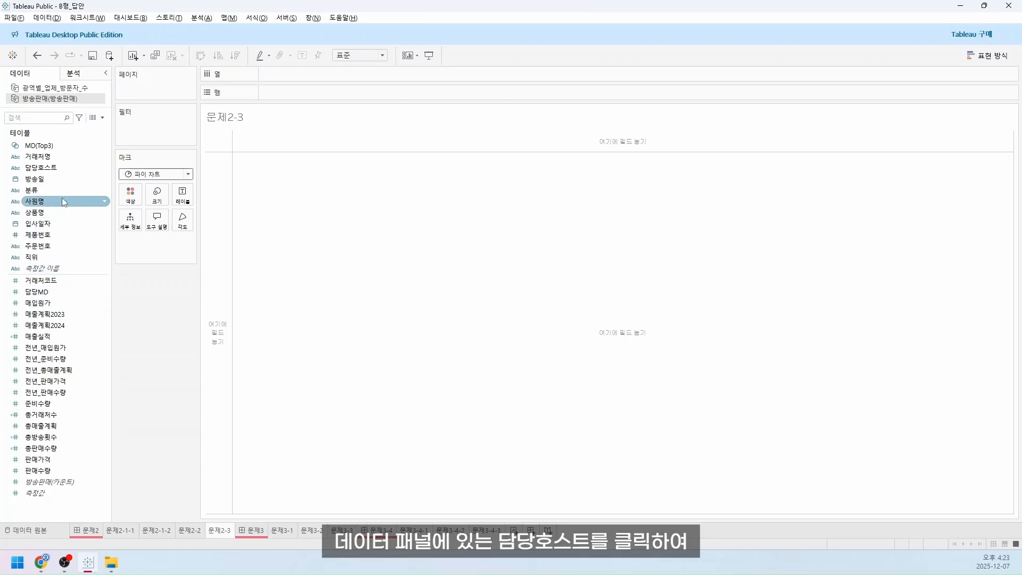
{"action": "left_click", "coordinate": [55, 169]}
{"action": "left_click_drag", "start_coordinate": [54, 170], "coordinate": [137, 198]}
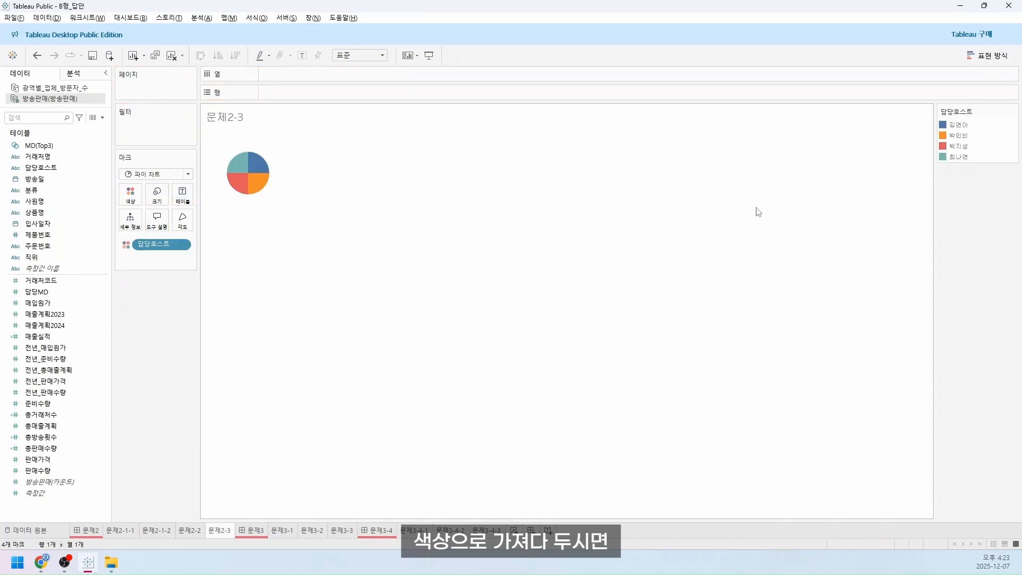
Set the pie slices' angle by 총방송횟수 and label them with 담당호스트 and 총방송횟수.
{"action": "mouse_move", "coordinate": [263, 169]}
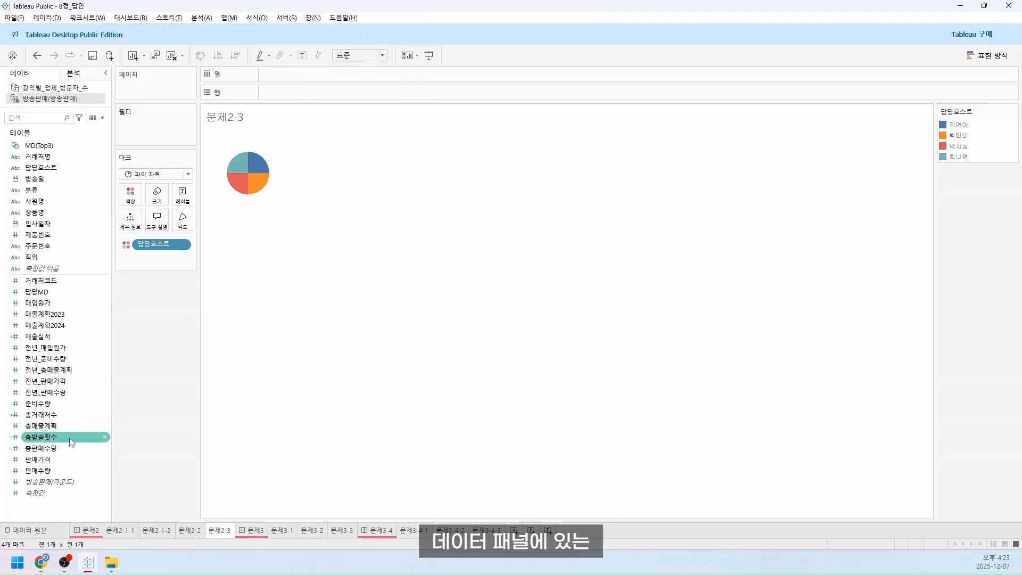
{"action": "left_click_drag", "start_coordinate": [69, 442], "coordinate": [181, 223]}
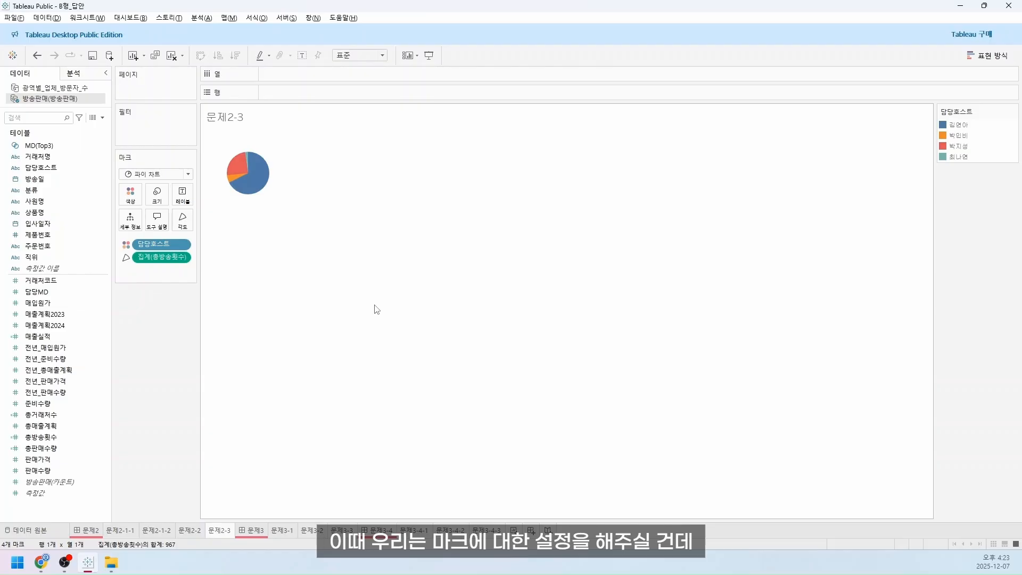
{"action": "left_click_drag", "start_coordinate": [53, 167], "coordinate": [183, 194]}
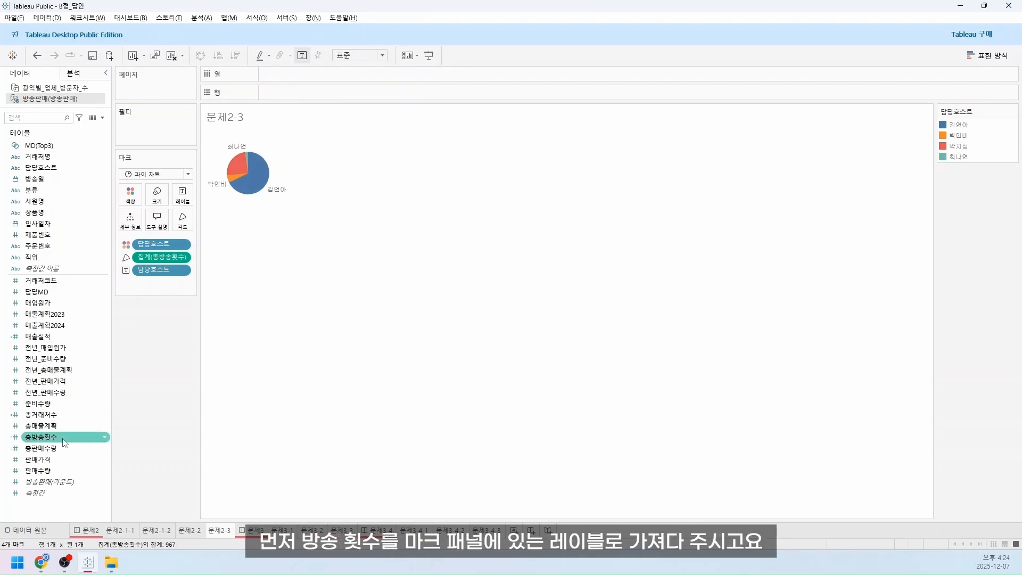
{"action": "left_click_drag", "start_coordinate": [59, 437], "coordinate": [183, 196]}
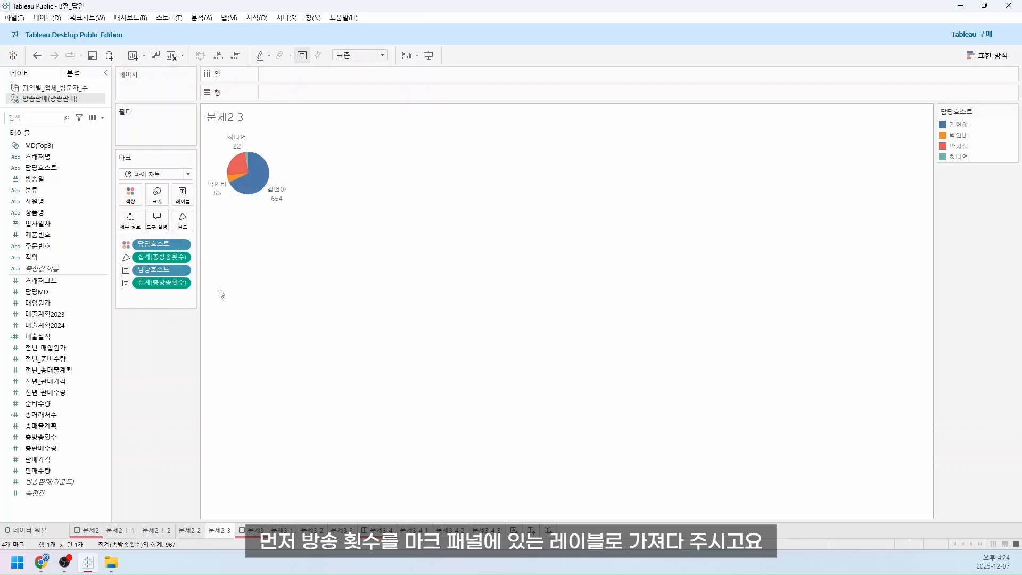
Apply the 구성 비율 quick table calculation to the 총방송횟수 label.
{"action": "right_click", "coordinate": [168, 288]}
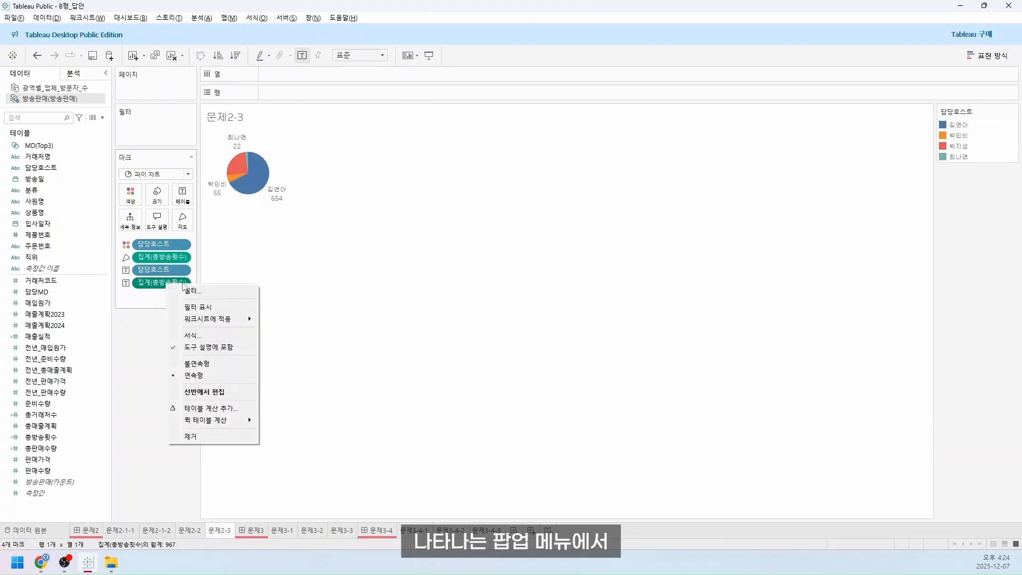
{"action": "mouse_move", "coordinate": [223, 420]}
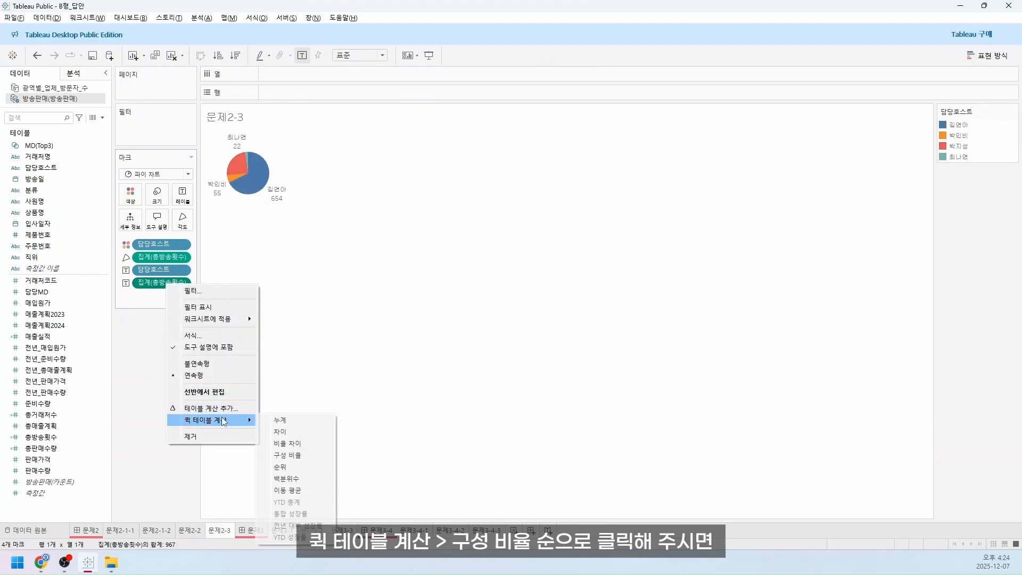
{"action": "left_click", "coordinate": [286, 457]}
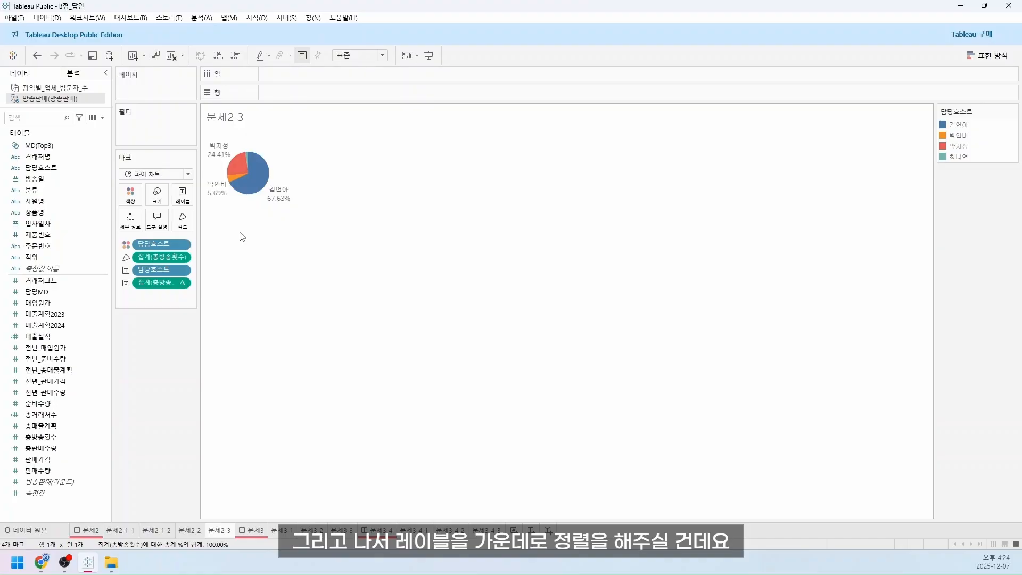
Set the horizontal alignment of the pie chart's mark labels to 가운데.
{"action": "left_click", "coordinate": [182, 202]}
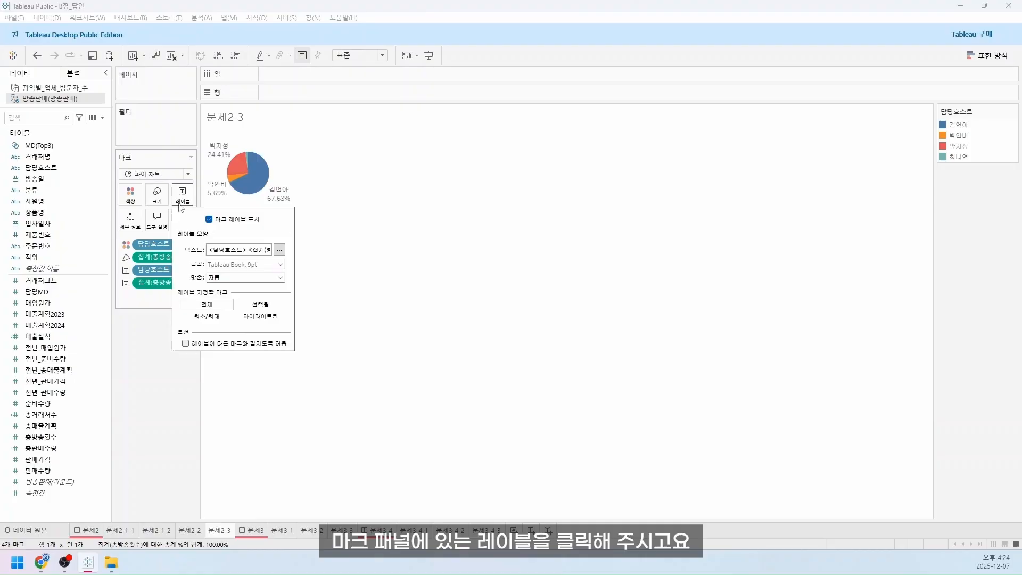
{"action": "left_click", "coordinate": [220, 281]}
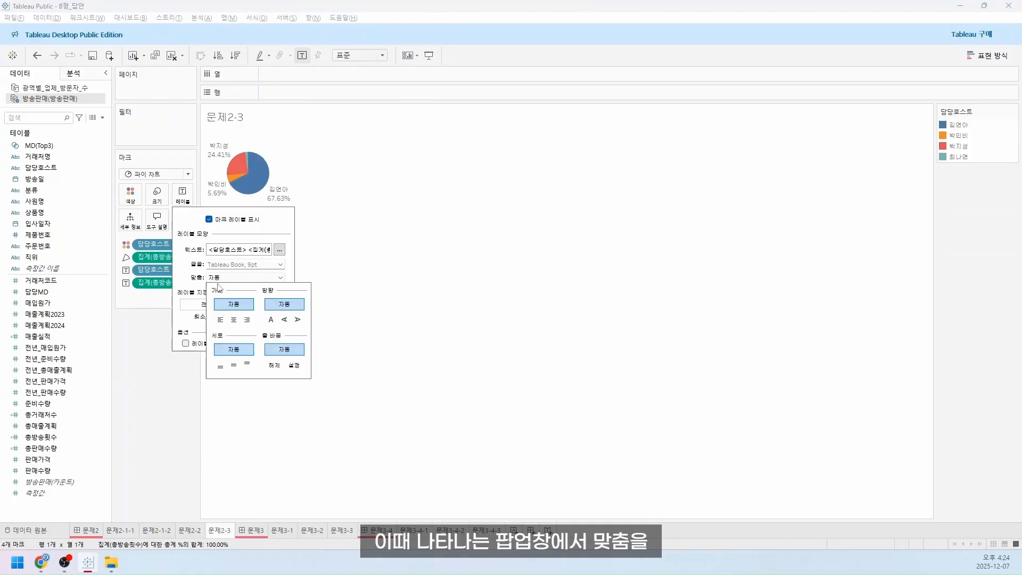
{"action": "left_click", "coordinate": [234, 320]}
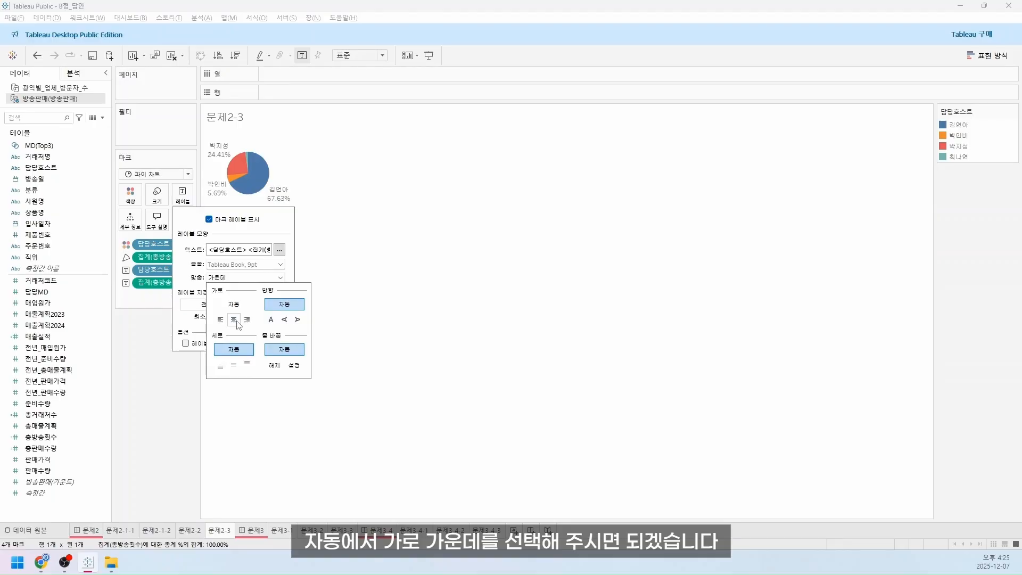
{"action": "left_click", "coordinate": [481, 267]}
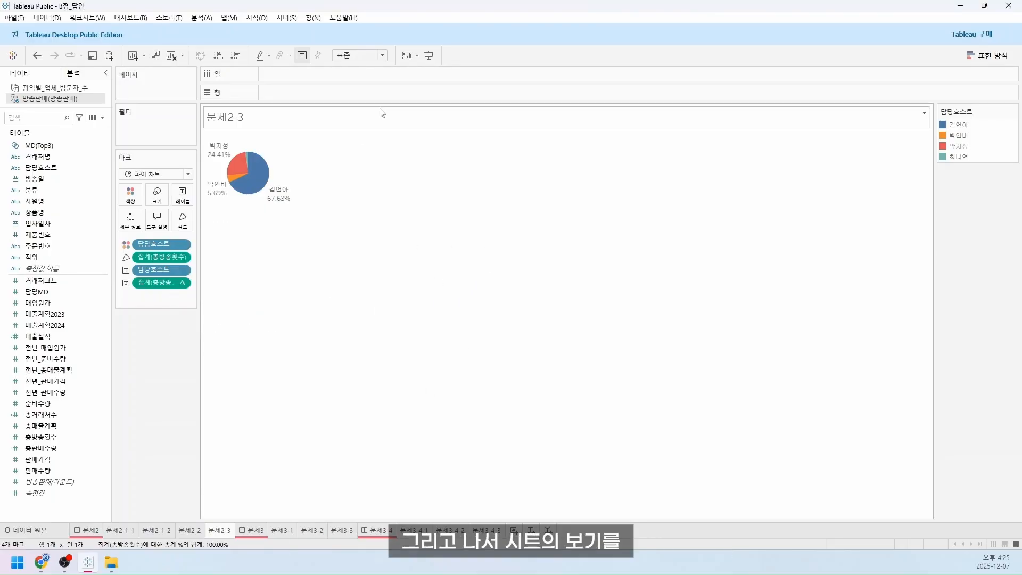
Set the 문제2-3 view's fit to 전체 보기 and sort 담당호스트 in descending order of 총방송횟수.
{"action": "left_click", "coordinate": [359, 56]}
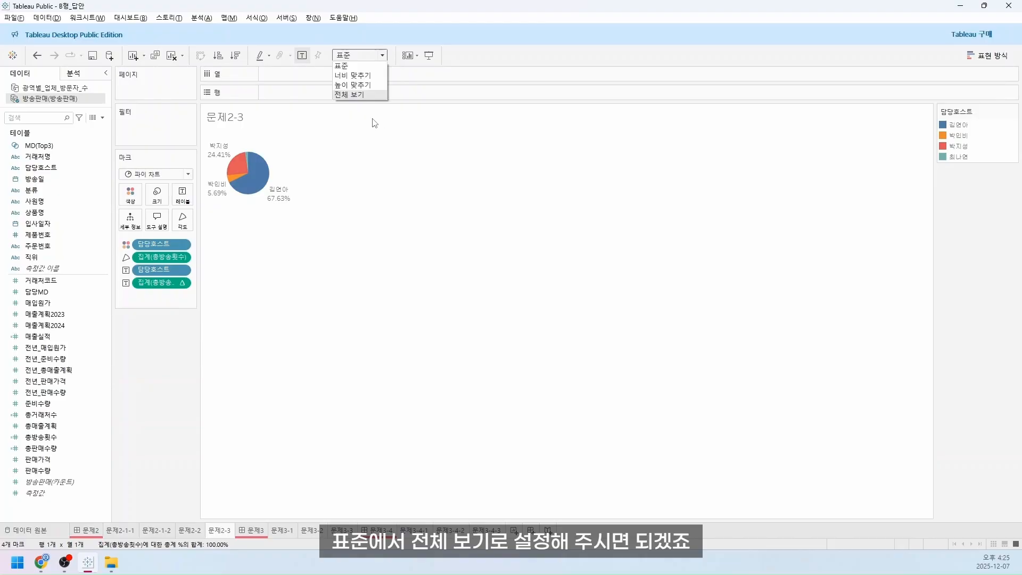
{"action": "left_click", "coordinate": [369, 97]}
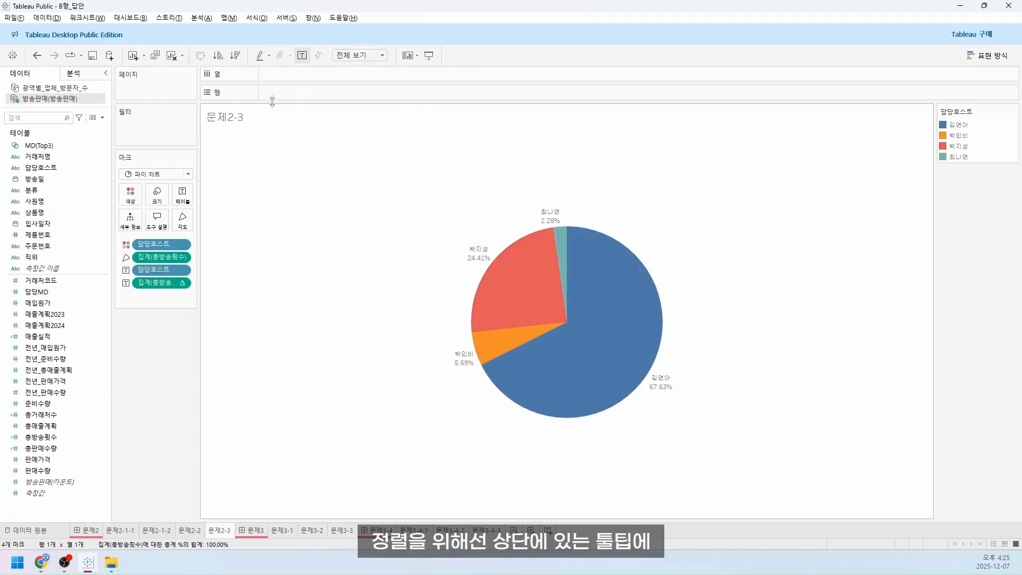
{"action": "left_click", "coordinate": [237, 58]}
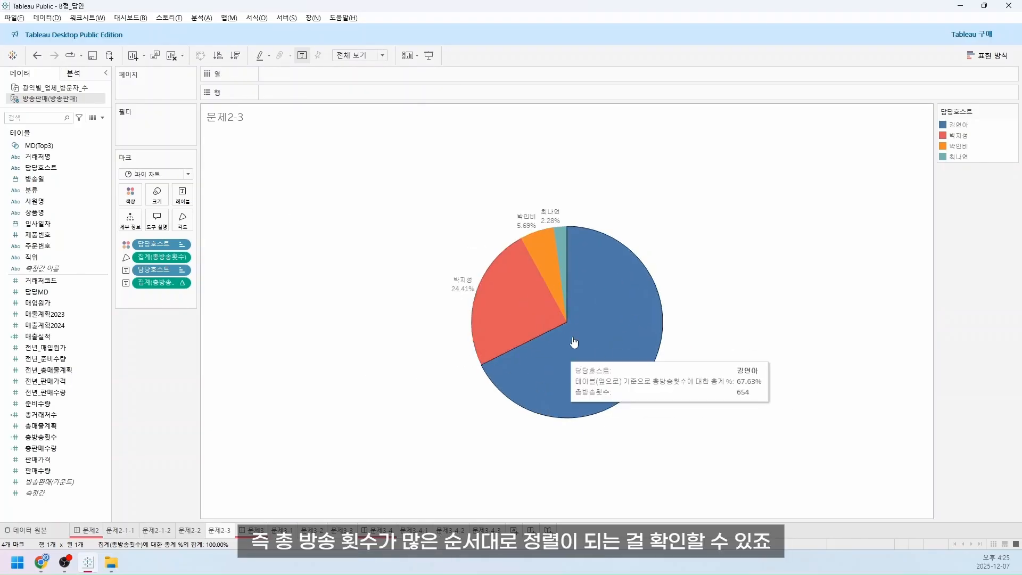
{"action": "mouse_move", "coordinate": [489, 337]}
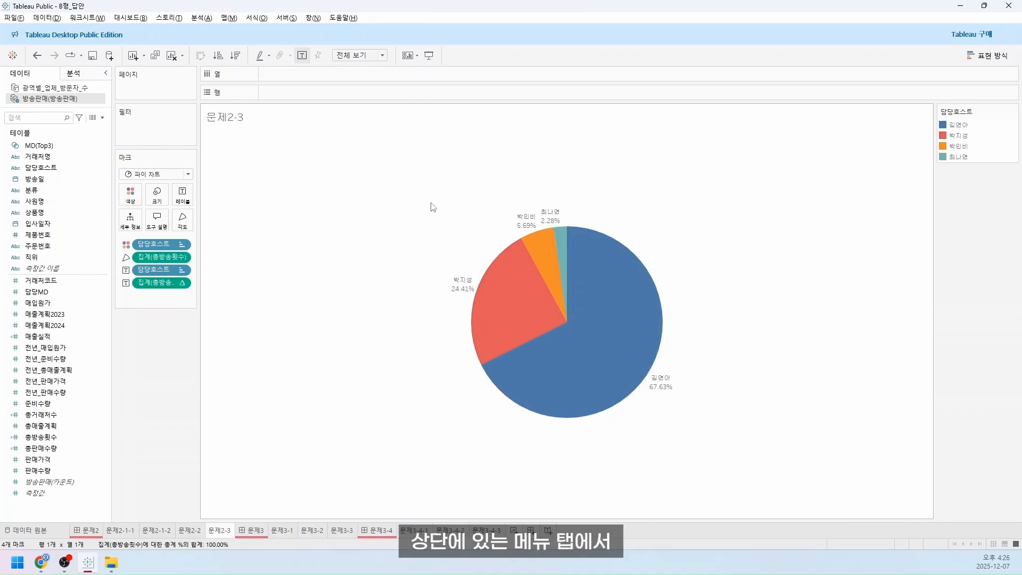
Set the workbook-wide font for all text to 맑은 고딕.
{"action": "left_click", "coordinate": [254, 18]}
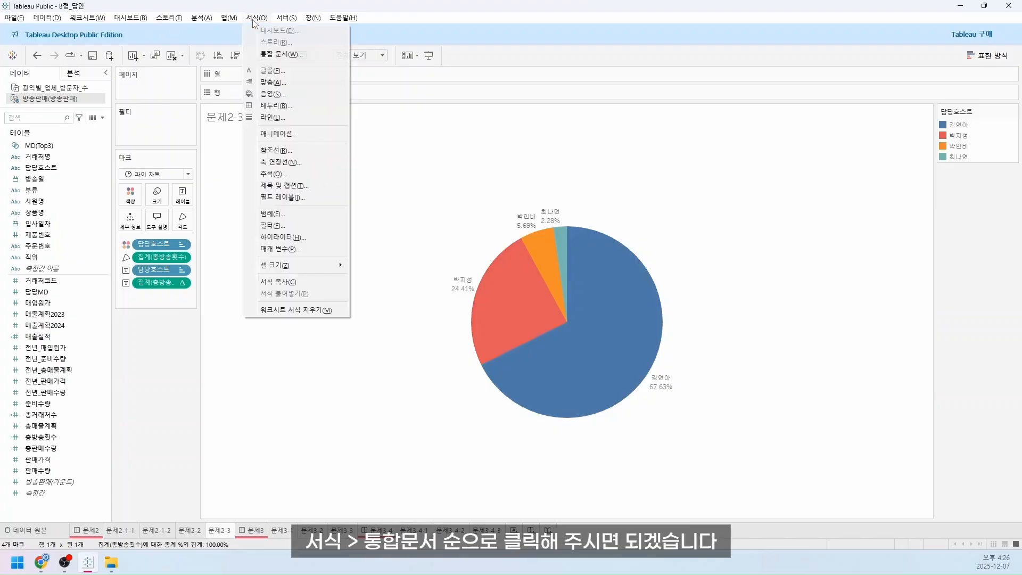
{"action": "left_click", "coordinate": [270, 55]}
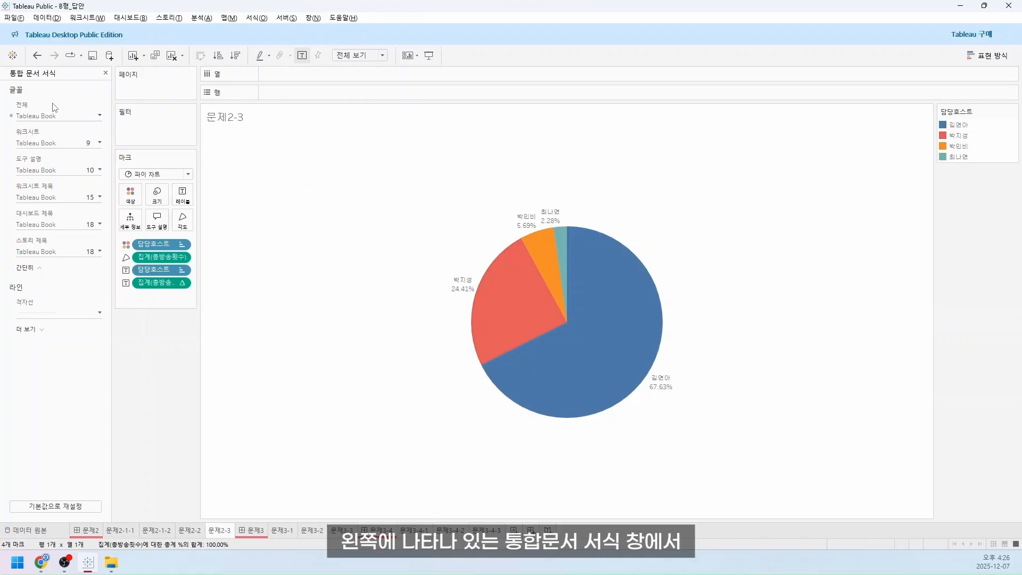
{"action": "left_click", "coordinate": [27, 119]}
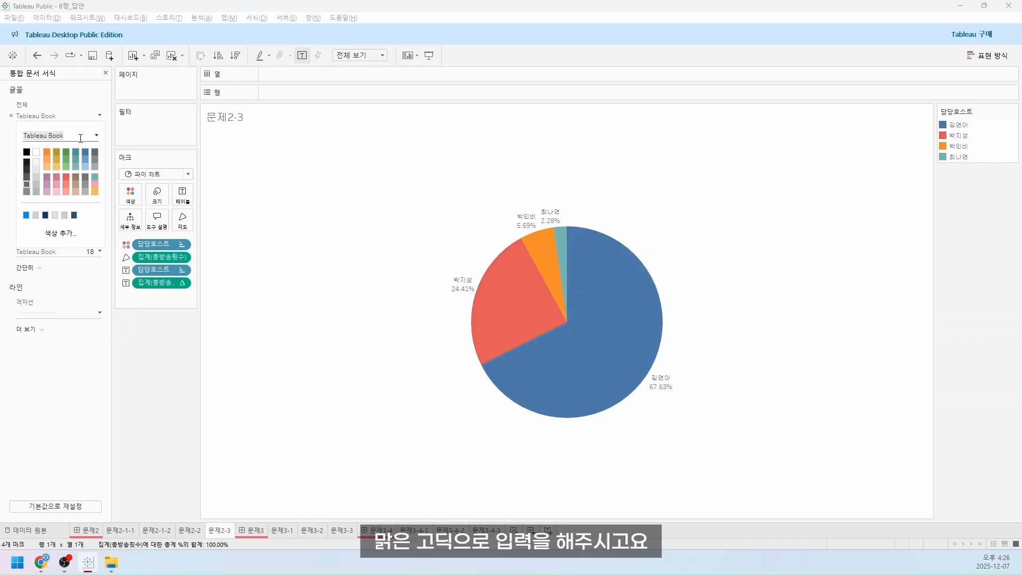
{"action": "key", "text": "ctrl+a"}
{"action": "key", "text": "BackSpace"}
{"action": "type", "text": "맑은 고딕"}
{"action": "key", "text": "Return"}
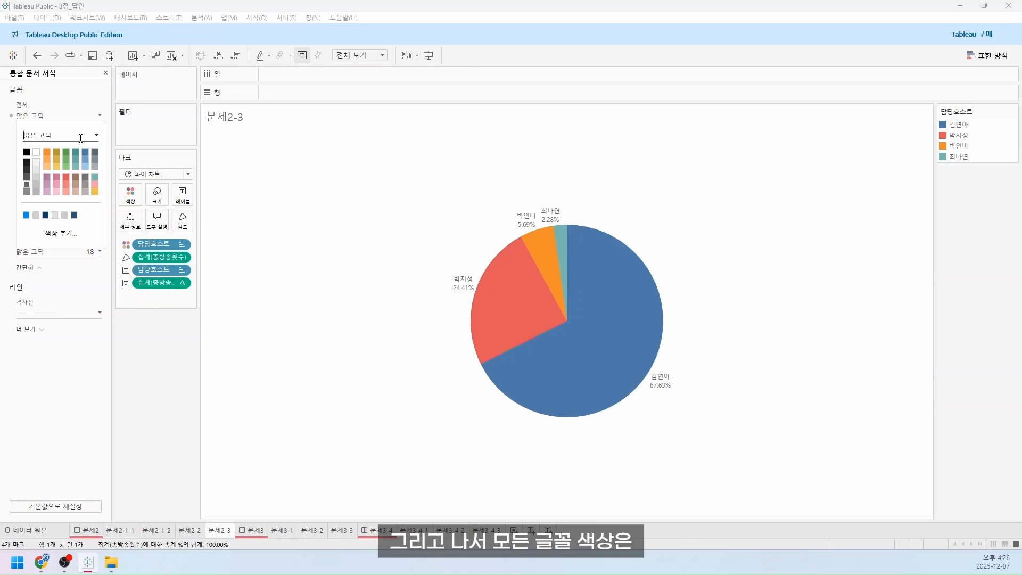
Set the workbook-wide font color for all text to the custom color #000000.
{"action": "left_click", "coordinate": [60, 234]}
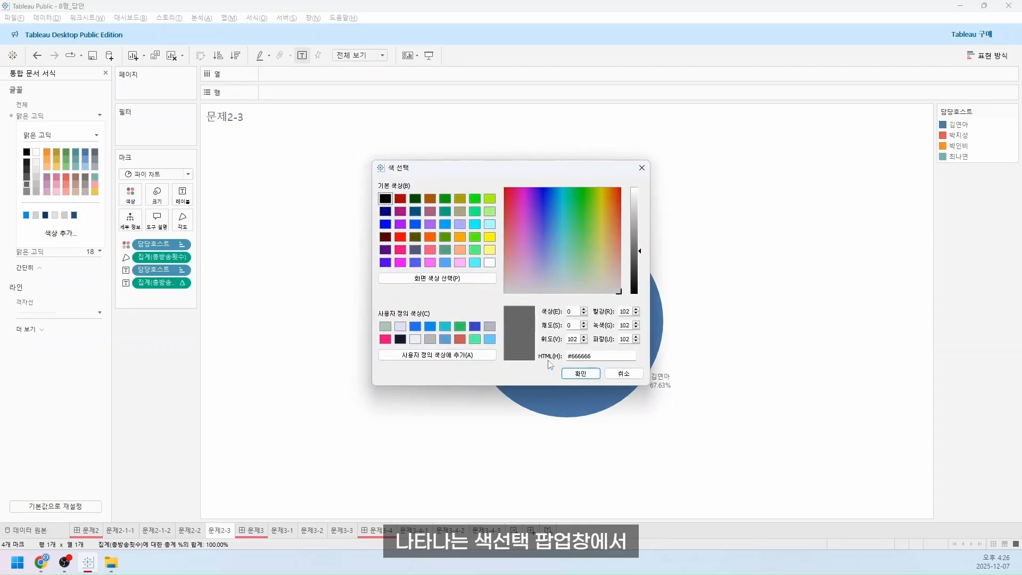
{"action": "double_click", "coordinate": [582, 357]}
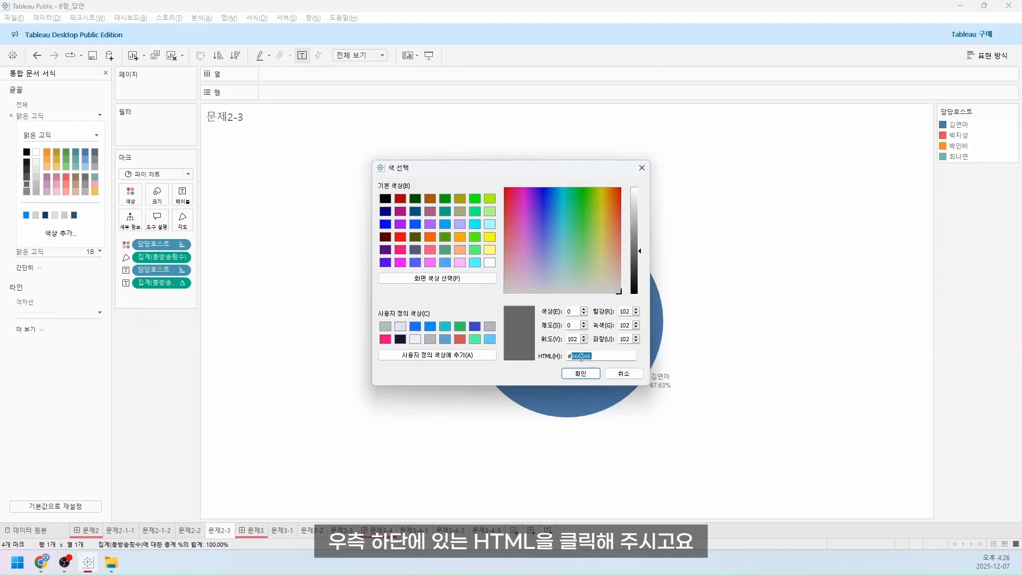
{"action": "type", "text": "000000"}
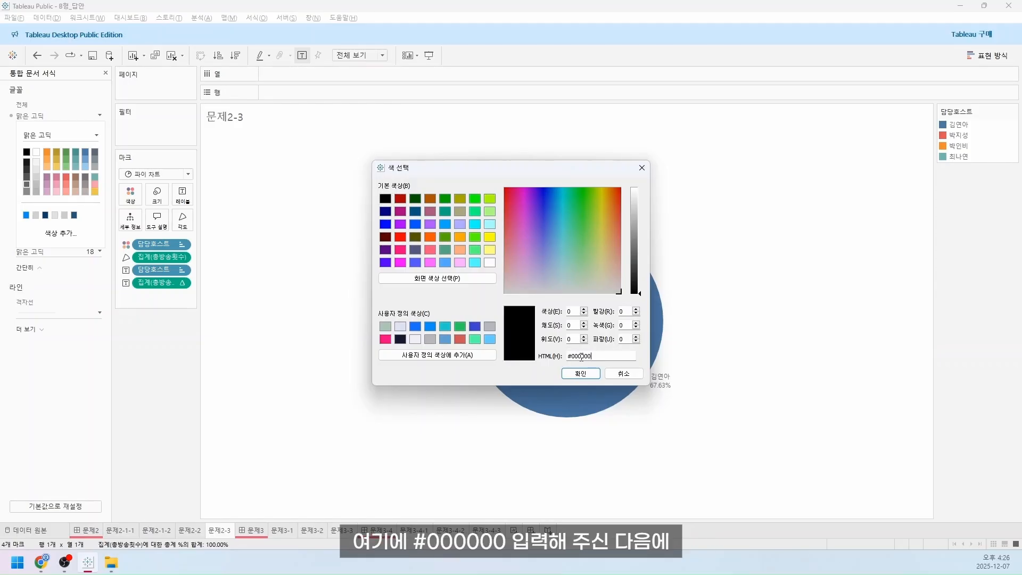
{"action": "left_click", "coordinate": [581, 373]}
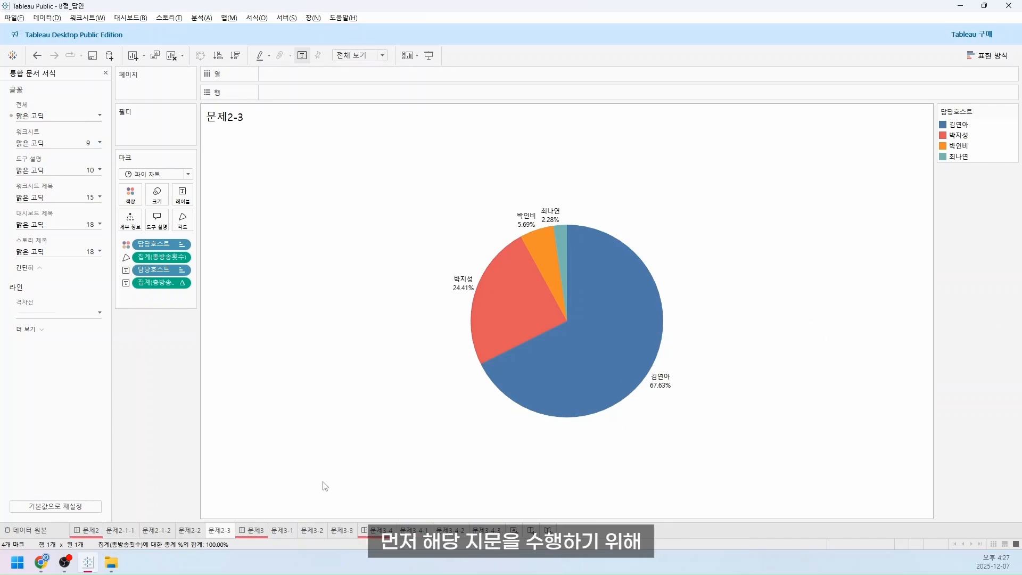
Set the background of the 바둑판식 container on the 문제2 dashboard to the custom color #F5F5F5.
{"action": "left_click", "coordinate": [89, 535]}
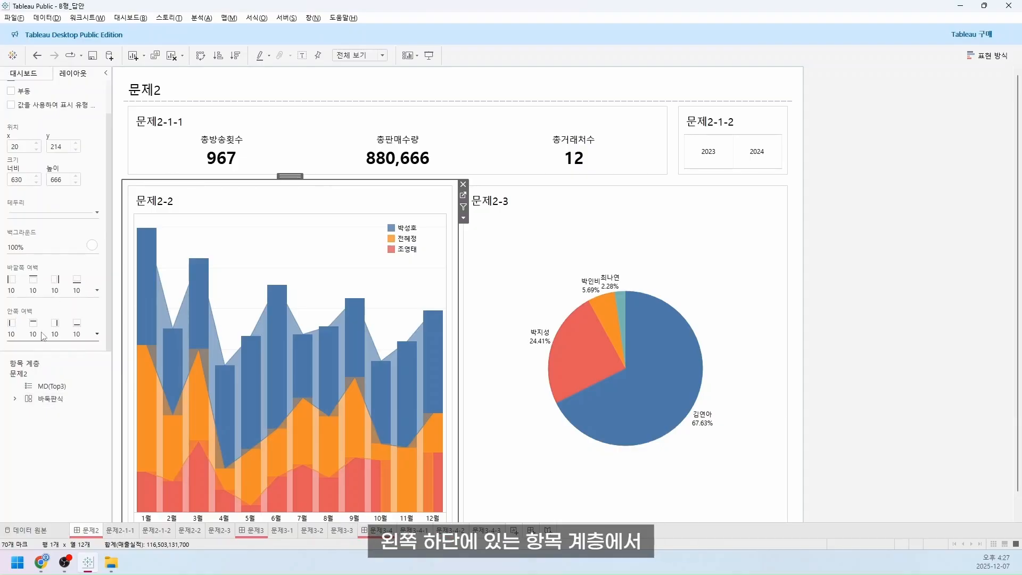
{"action": "left_click", "coordinate": [50, 401]}
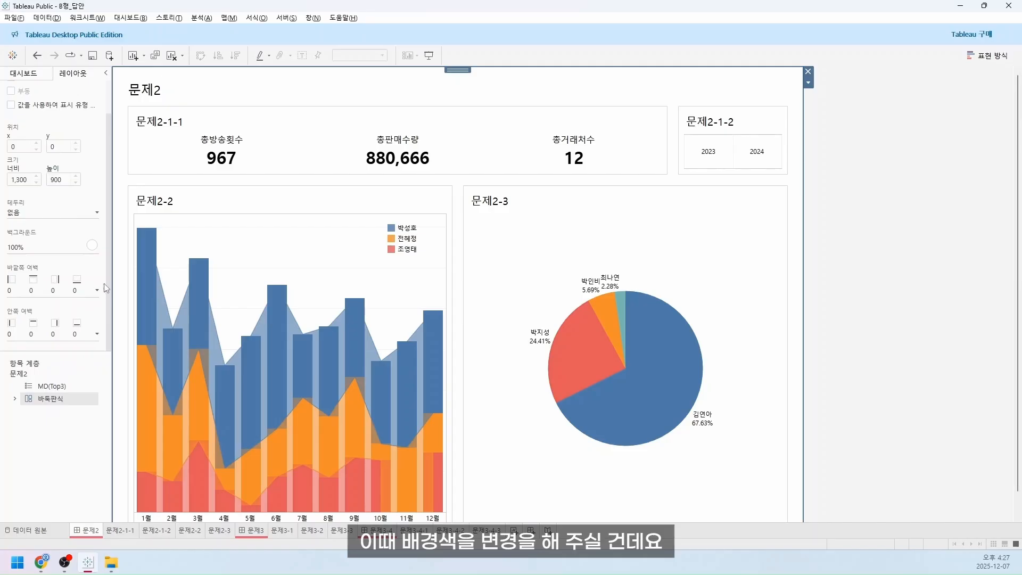
{"action": "left_click", "coordinate": [49, 247]}
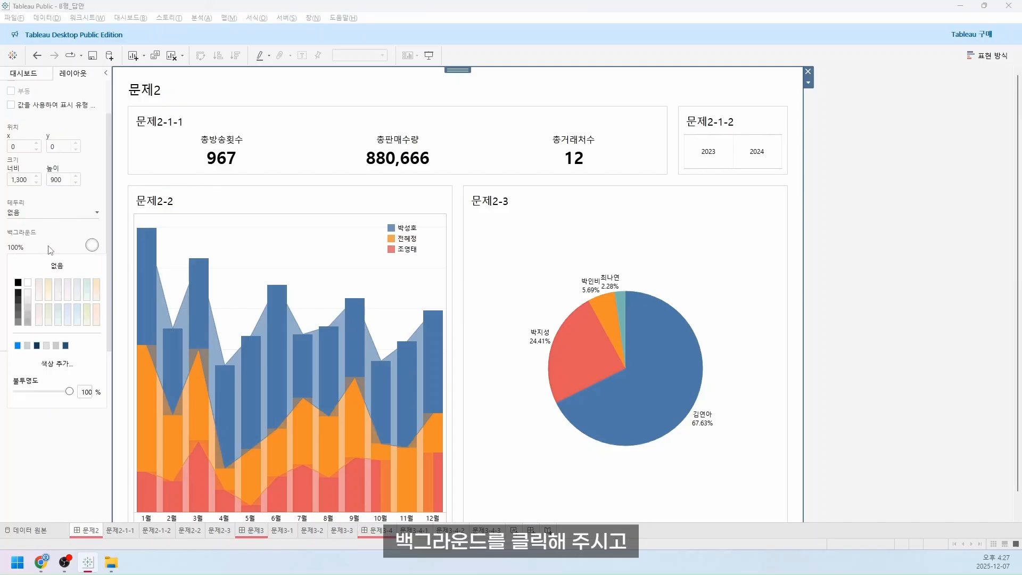
{"action": "left_click", "coordinate": [58, 364]}
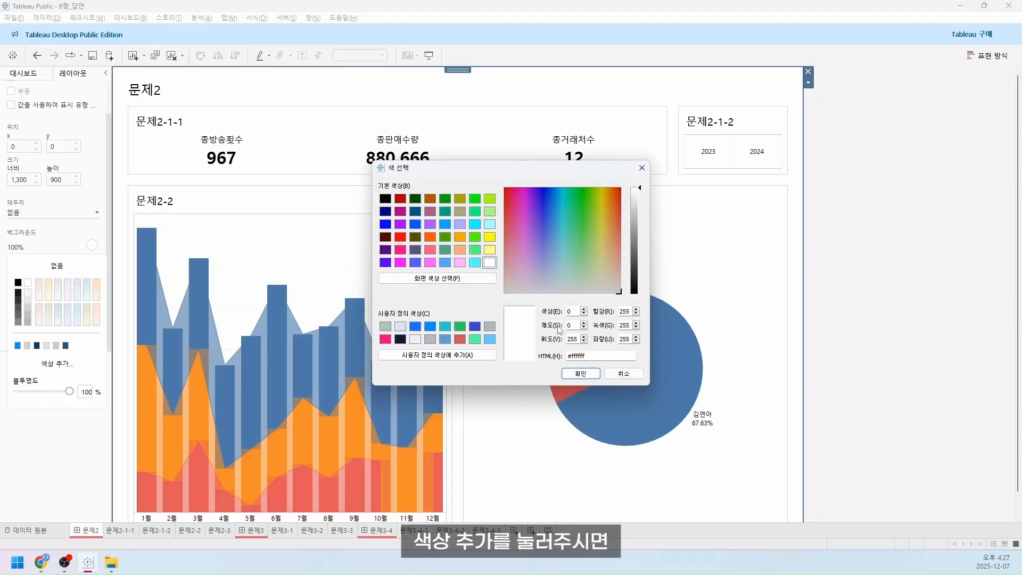
{"action": "double_click", "coordinate": [580, 355]}
{"action": "type", "text": "ㄹ"}
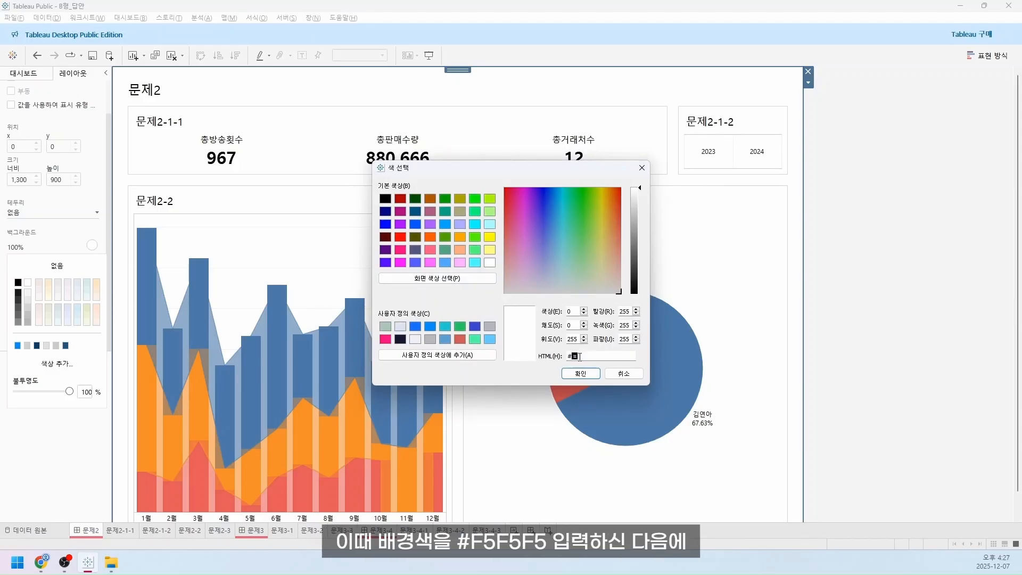
{"action": "key", "text": "BackSpace"}
{"action": "type", "text": "f5f5f5"}
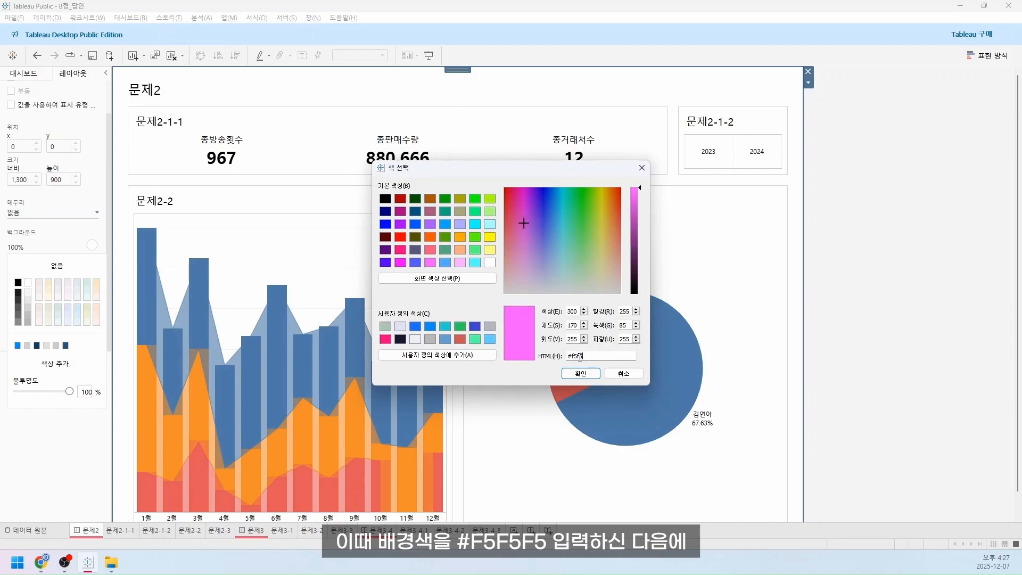
{"action": "left_click", "coordinate": [581, 373]}
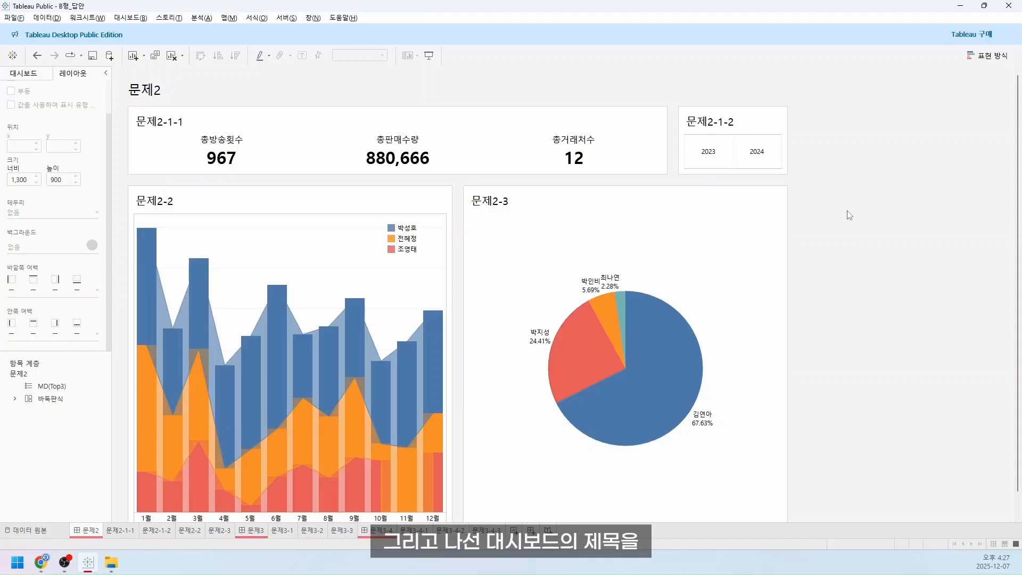
Replace the 문제2 dashboard's title text with "23~24년도 홈쇼핑 판매 보고서".
{"action": "left_click", "coordinate": [165, 94]}
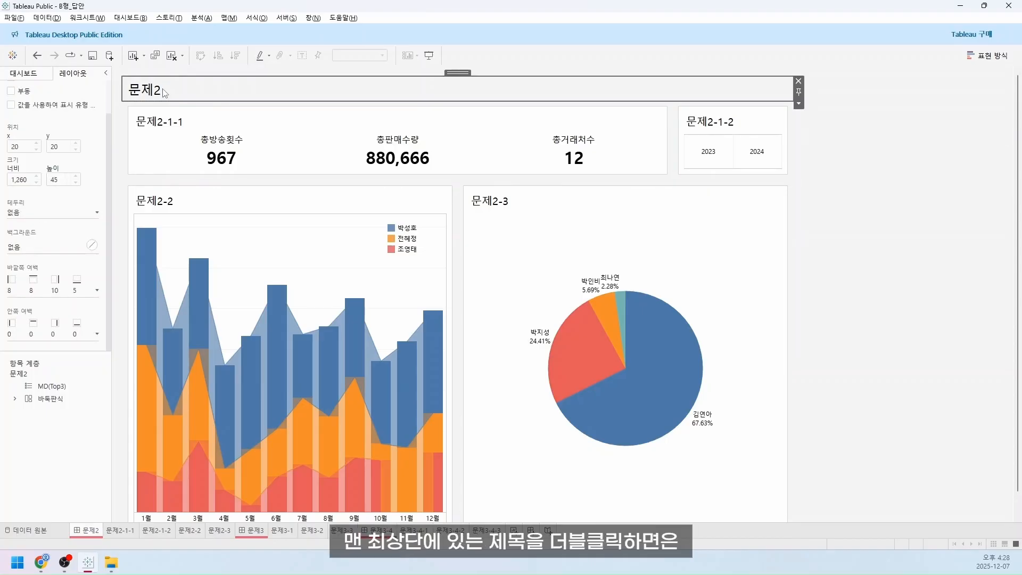
{"action": "double_click", "coordinate": [144, 94]}
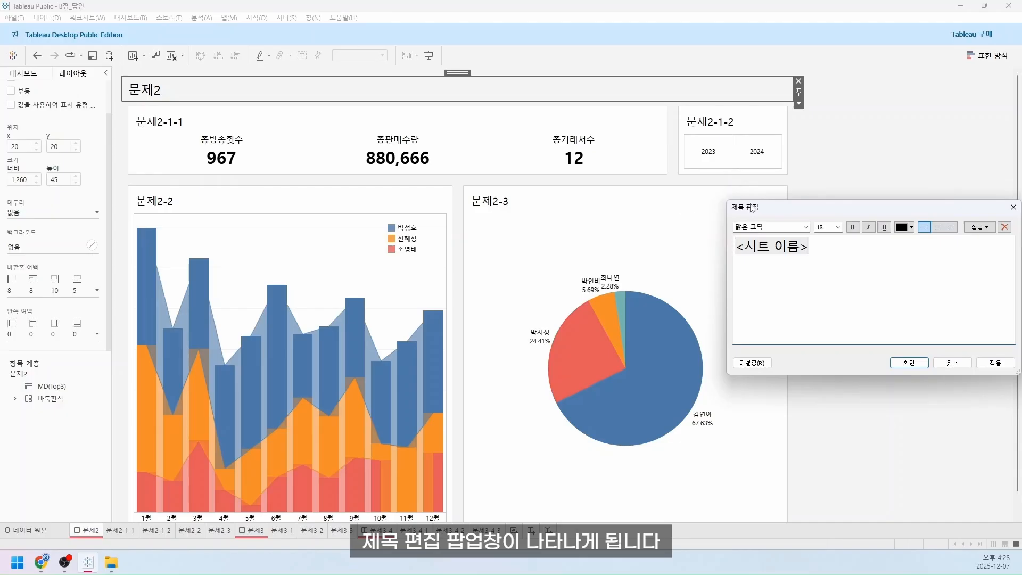
{"action": "left_click_drag", "start_coordinate": [750, 207], "coordinate": [465, 195]}
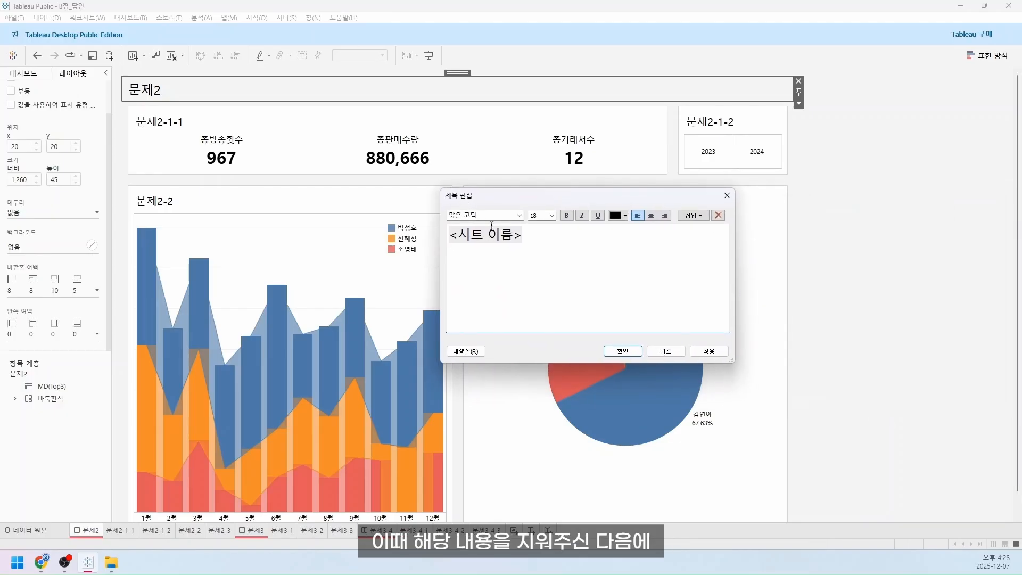
{"action": "key", "text": "ctrl+a"}
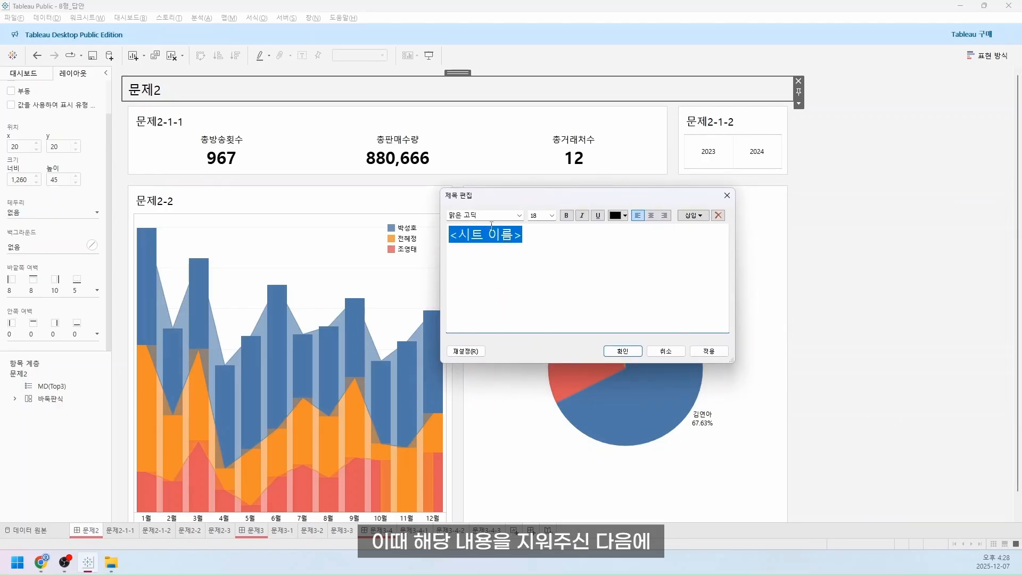
{"action": "key", "text": "Delete"}
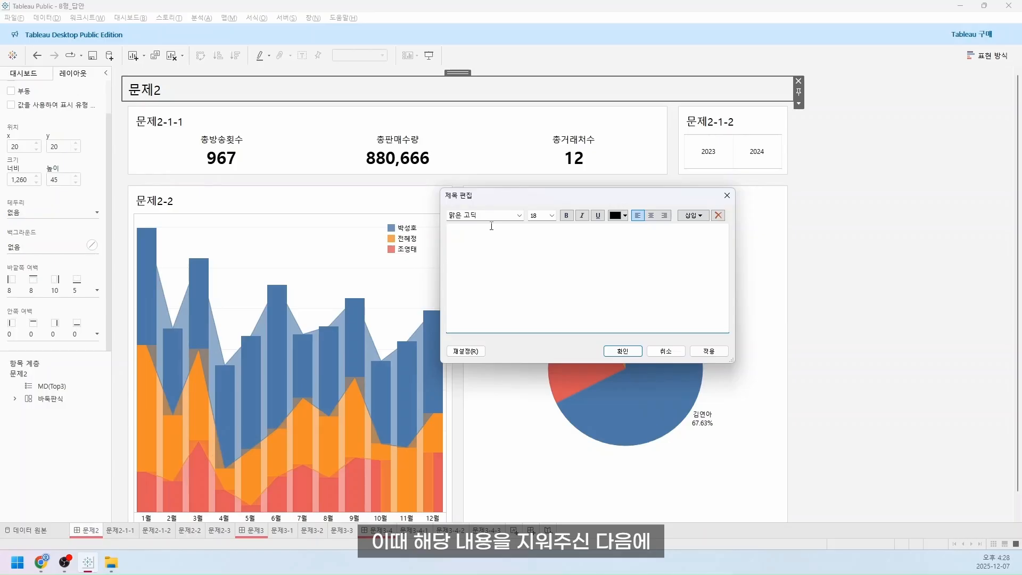
{"action": "type", "text": "23~24"}
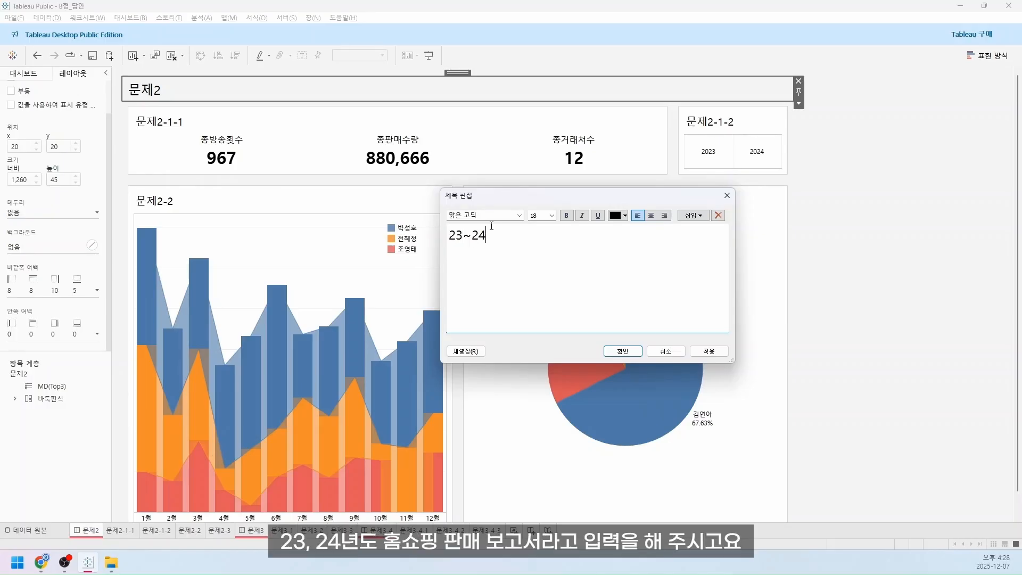
{"action": "type", "text": "년도 홈쇼핑 판매 보고서"}
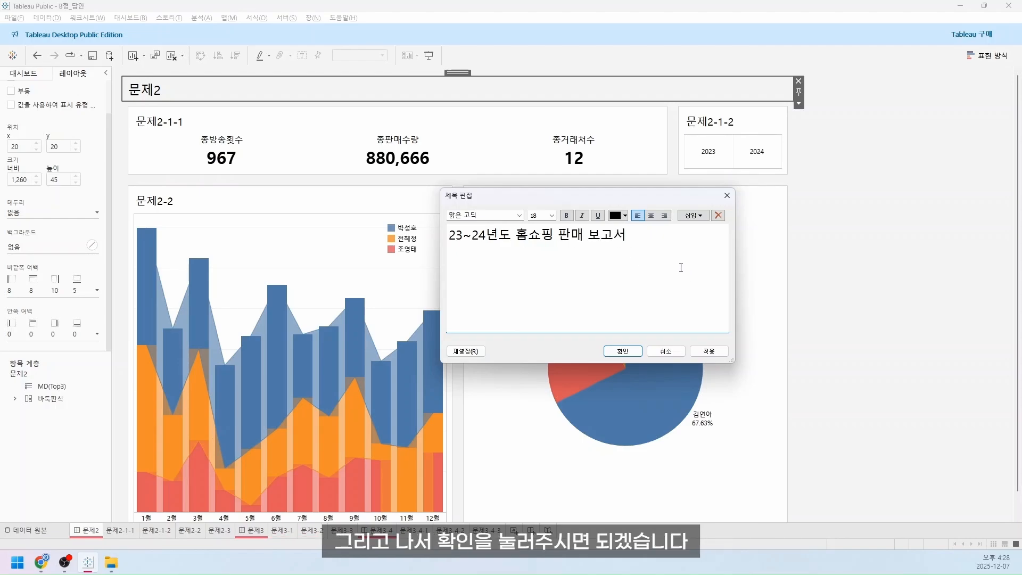
{"action": "left_click", "coordinate": [614, 351]}
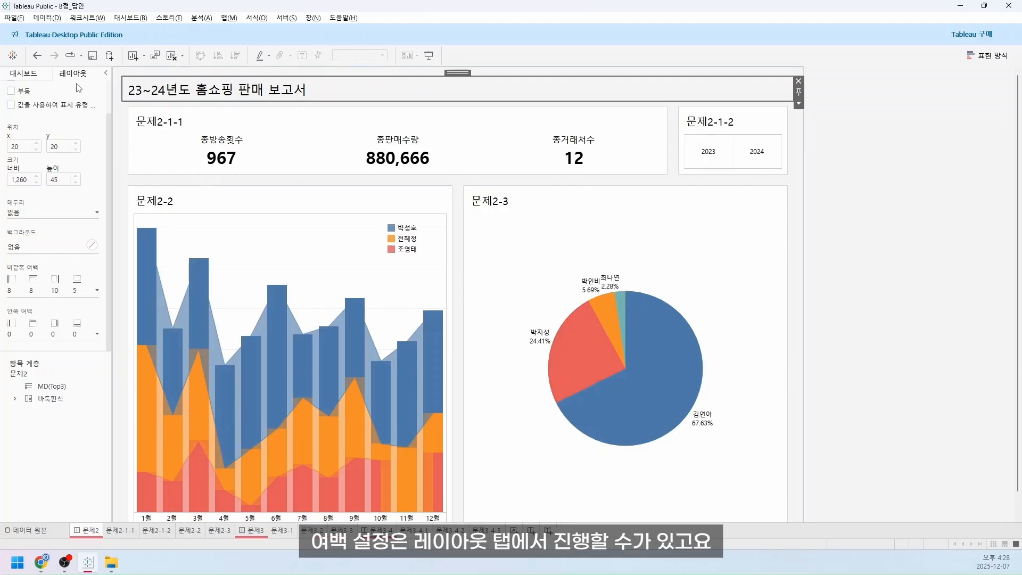
Check the outer padding on each side of the dashboard title and its inner padding.
{"action": "left_click", "coordinate": [58, 292]}
{"action": "left_click", "coordinate": [63, 333]}
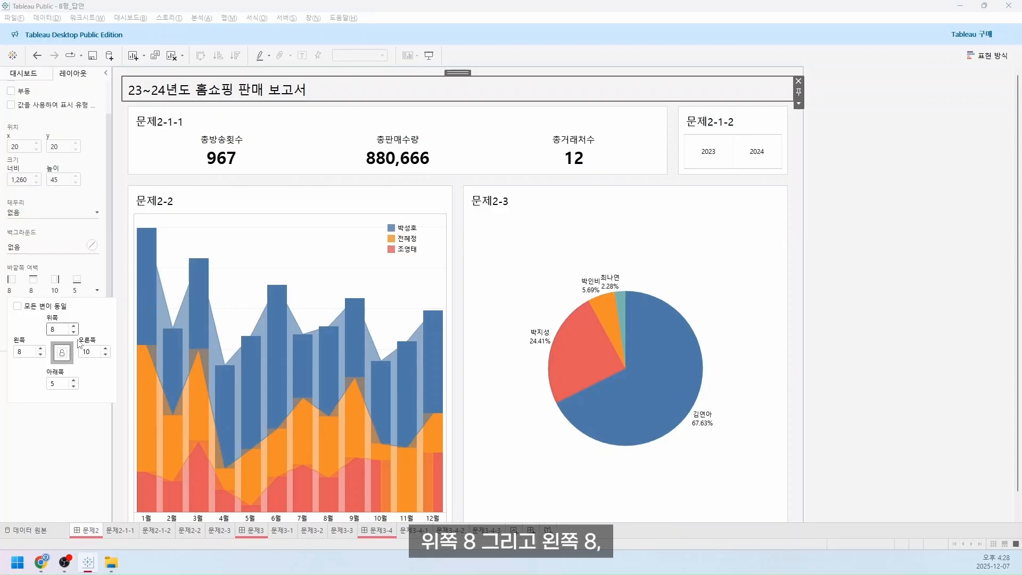
{"action": "left_click", "coordinate": [25, 352]}
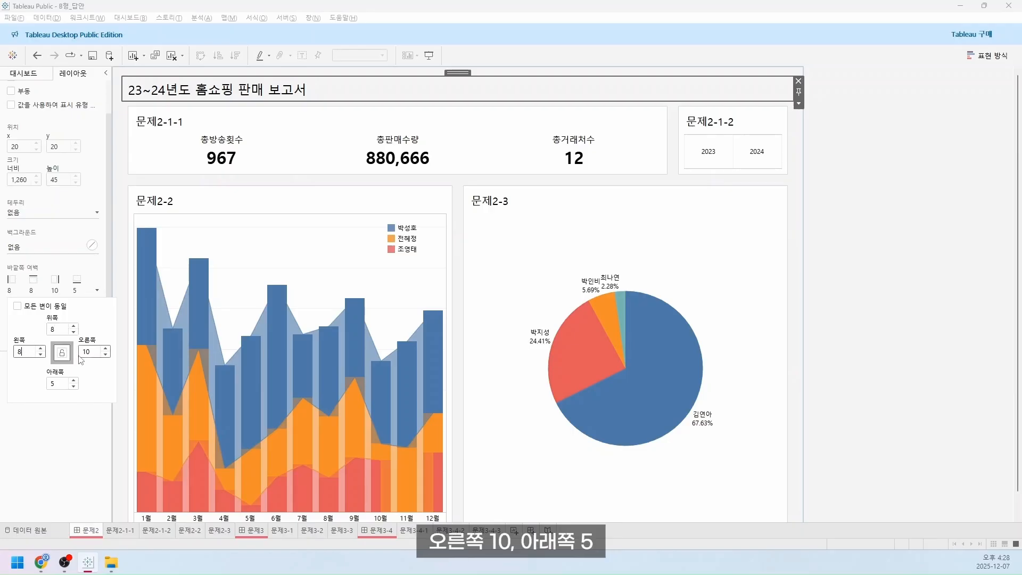
{"action": "left_click", "coordinate": [188, 136]}
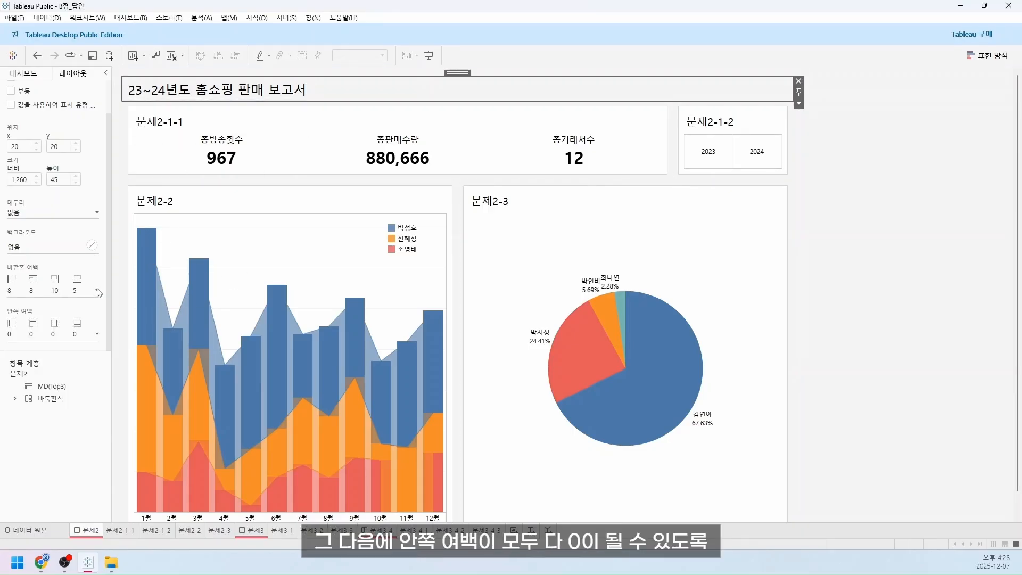
{"action": "left_click", "coordinate": [53, 334]}
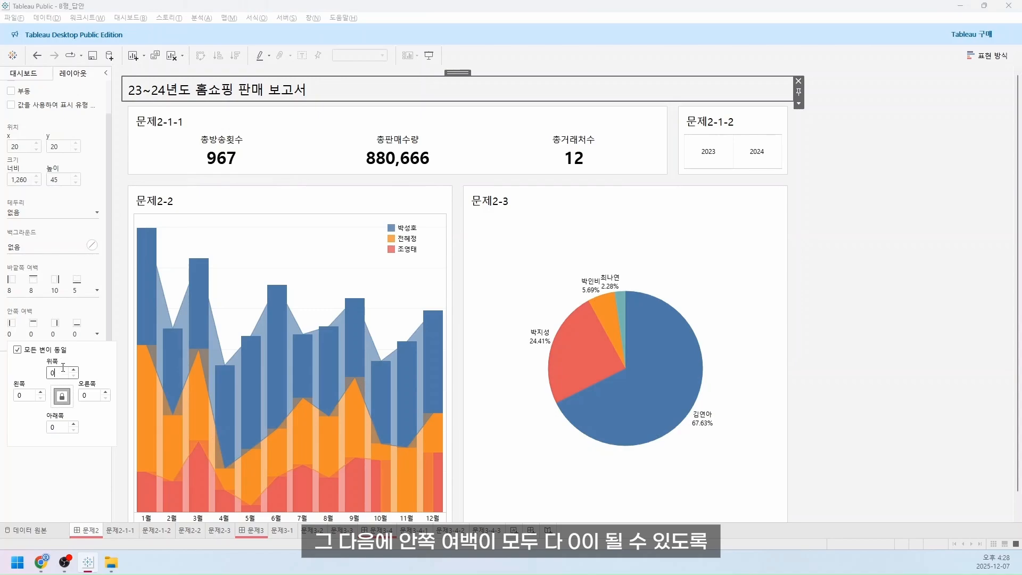